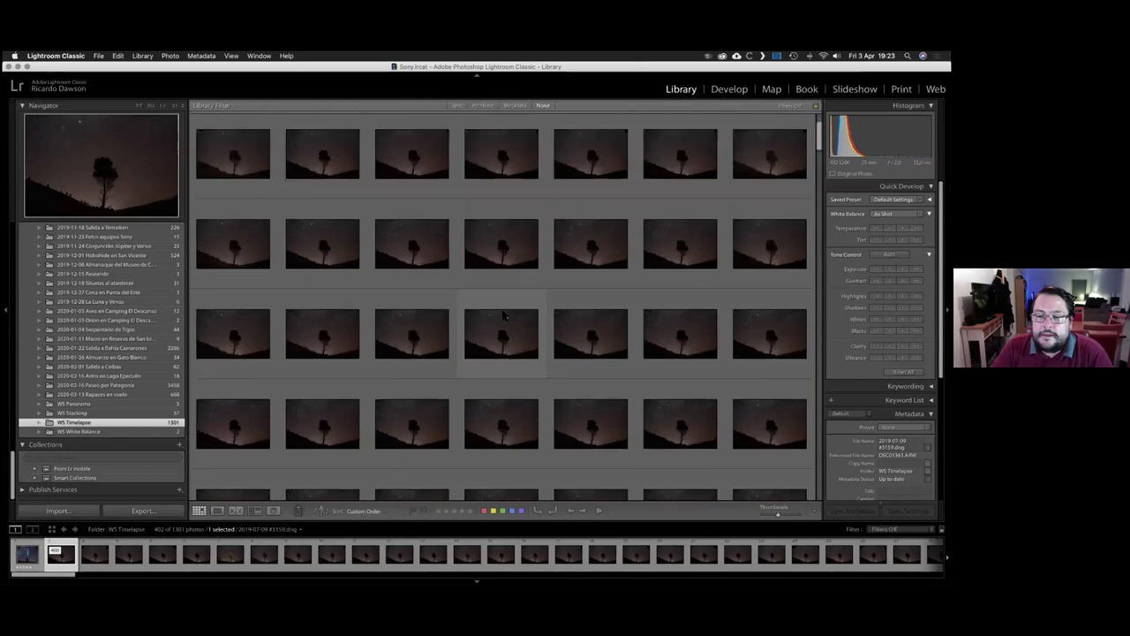
Step: Open frame 214 of the WS Timelapse folder, 2019-07-09 #3371.dng, for developing
scroll(505, 316, down, 15)
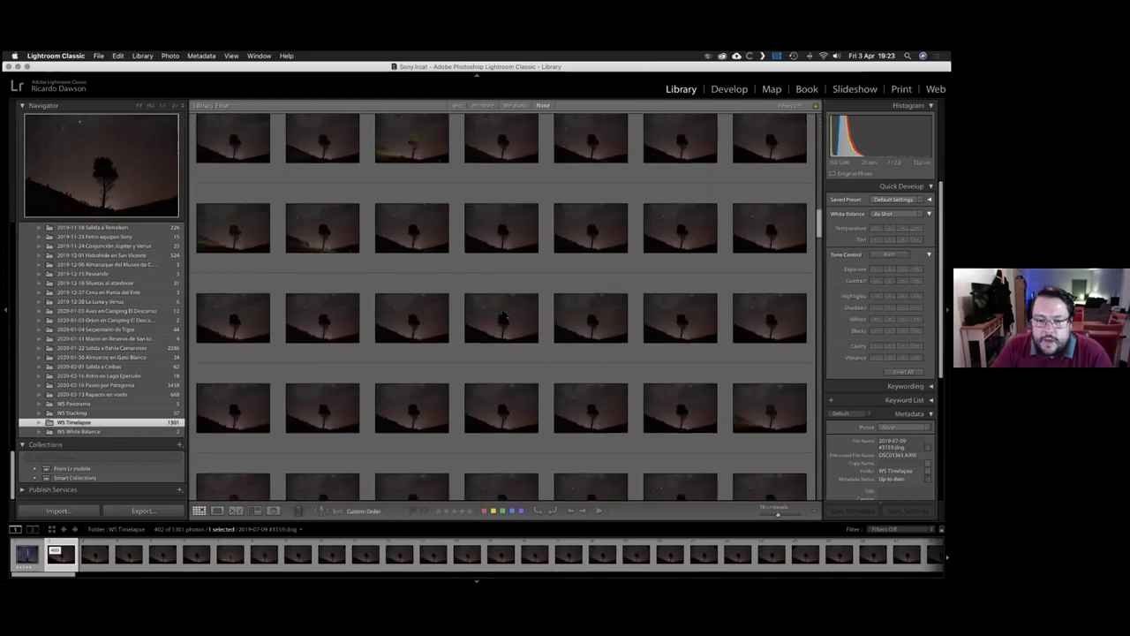
click(503, 339)
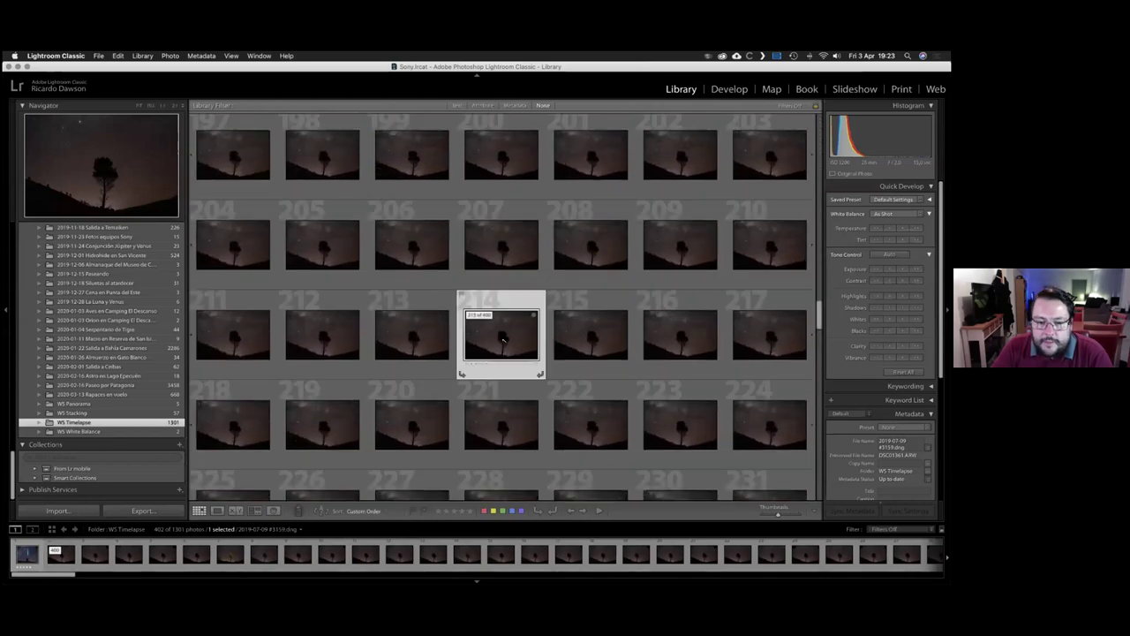
double_click(501, 335)
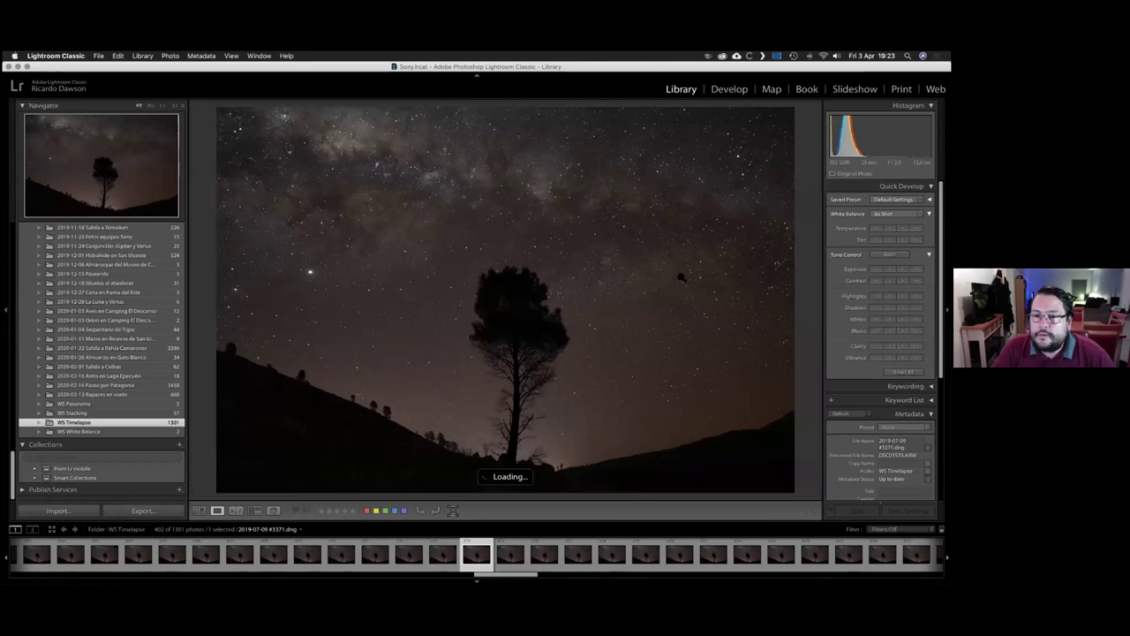
key(d)
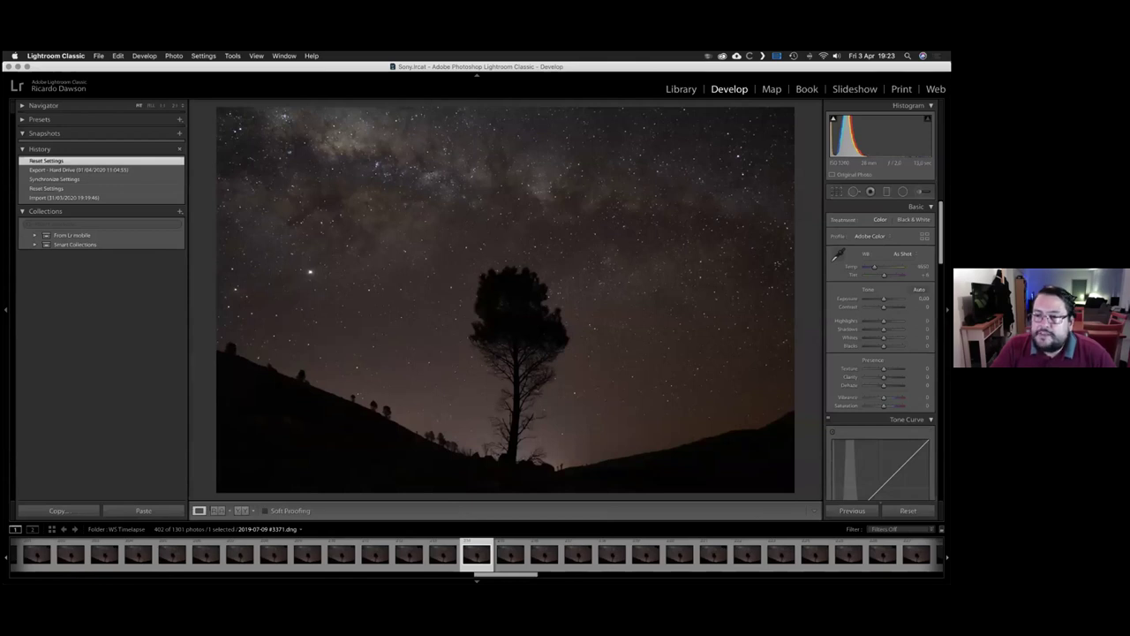
Step: Set the photo's temperature to 3860, exposure to +0.45, contrast to +20, highlights to -18, shadows to +21 and whites to +12
drag(874, 266, 872, 266)
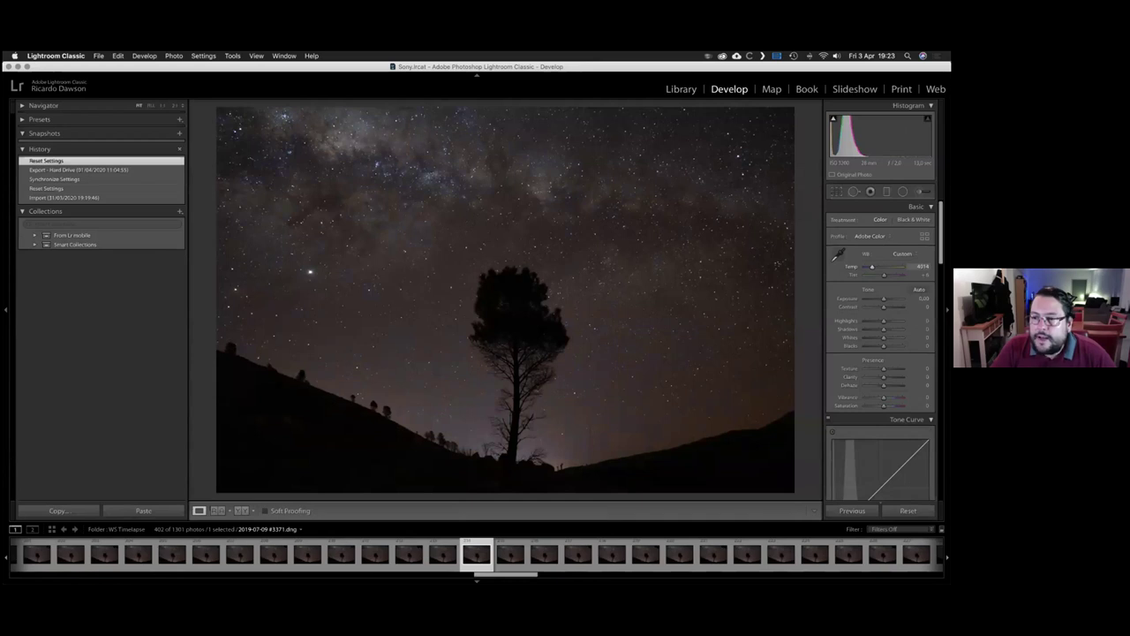
drag(873, 266, 871, 266)
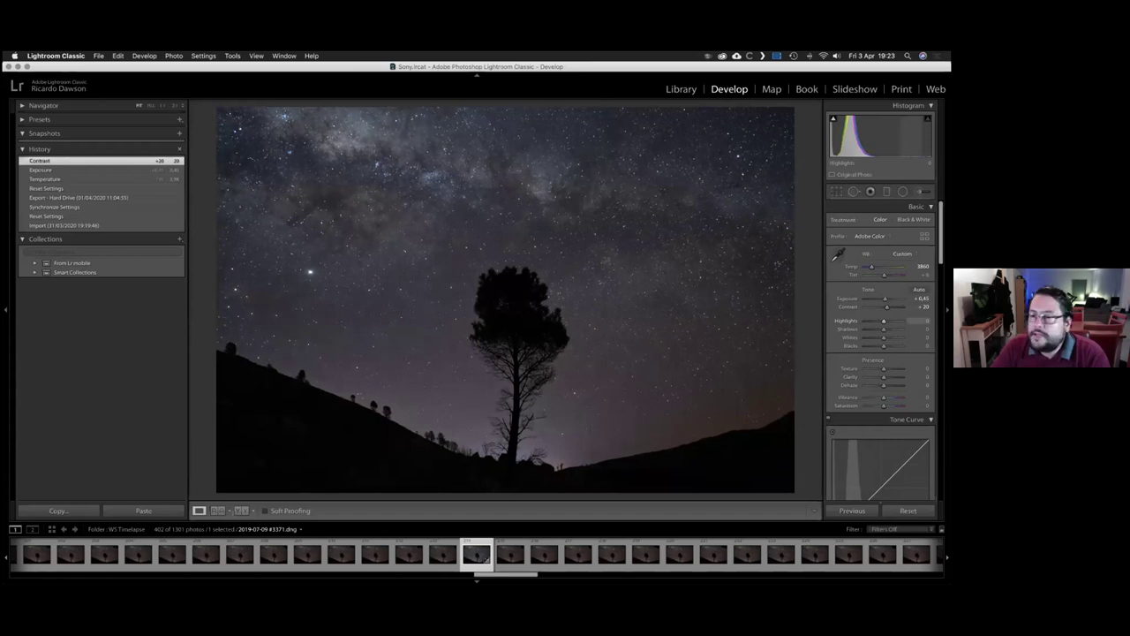
drag(884, 320, 880, 321)
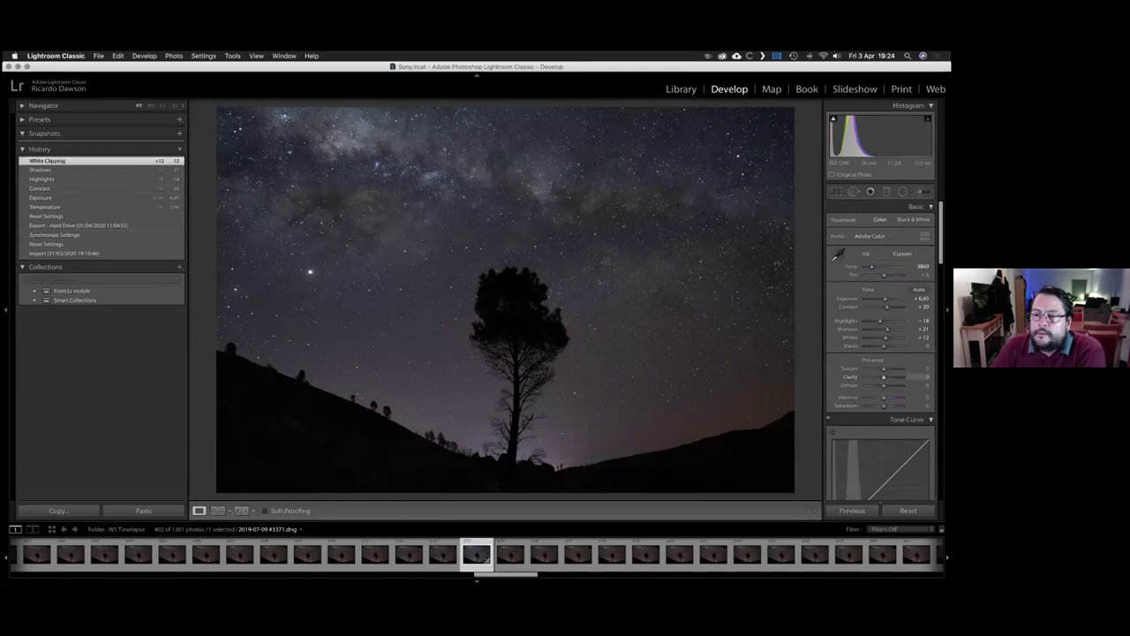
Step: Set the photo's clarity to +48, dehaze to +25, vibrance to +26 and saturation to +17
drag(883, 377, 891, 377)
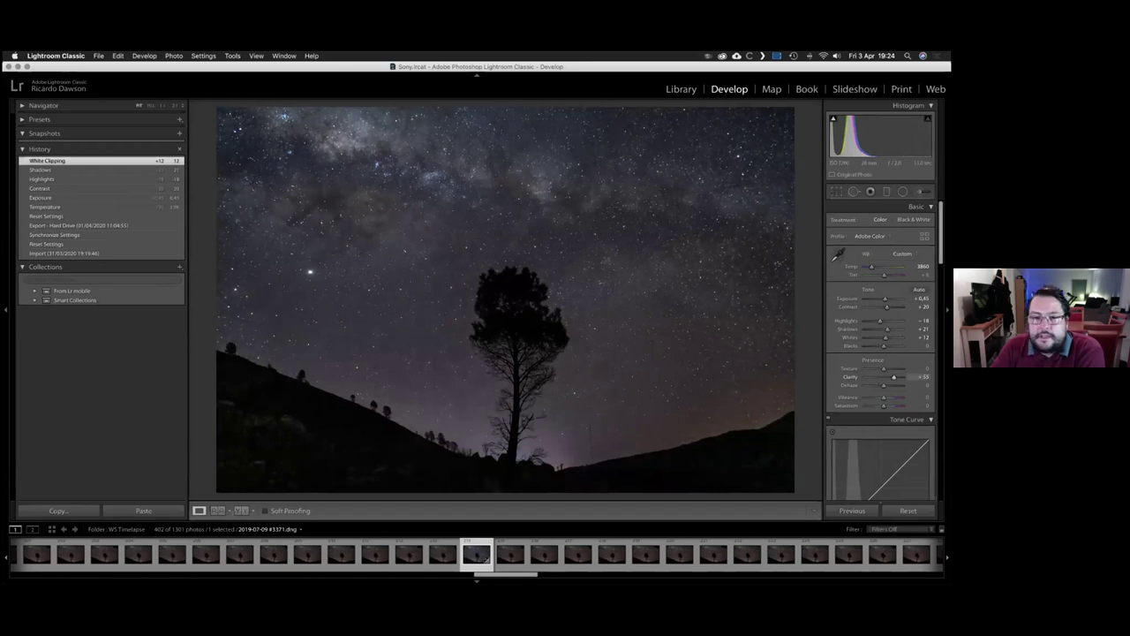
drag(894, 377, 892, 377)
drag(883, 386, 888, 386)
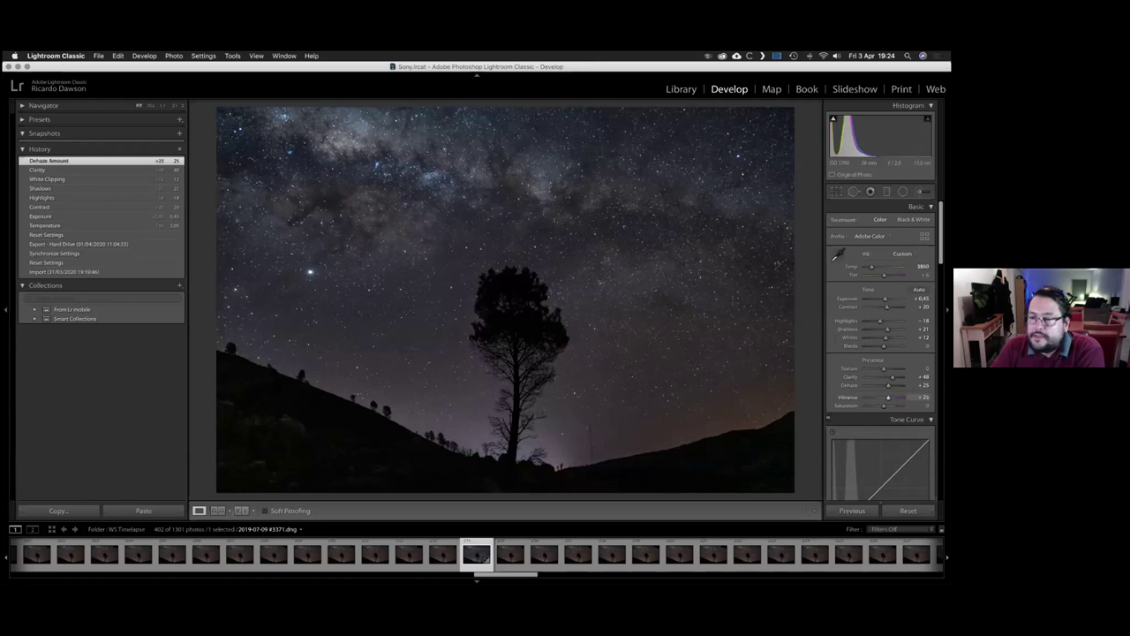
key(Up)
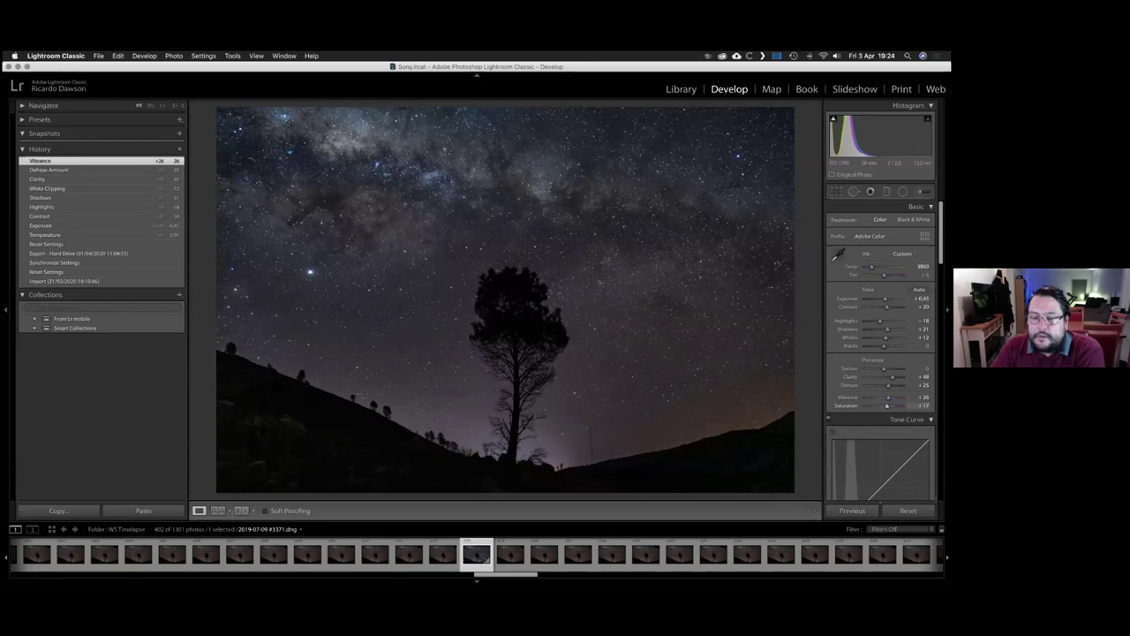
key(Up)
Step: Compare the edited night-sky photo with its before version
key(alt)
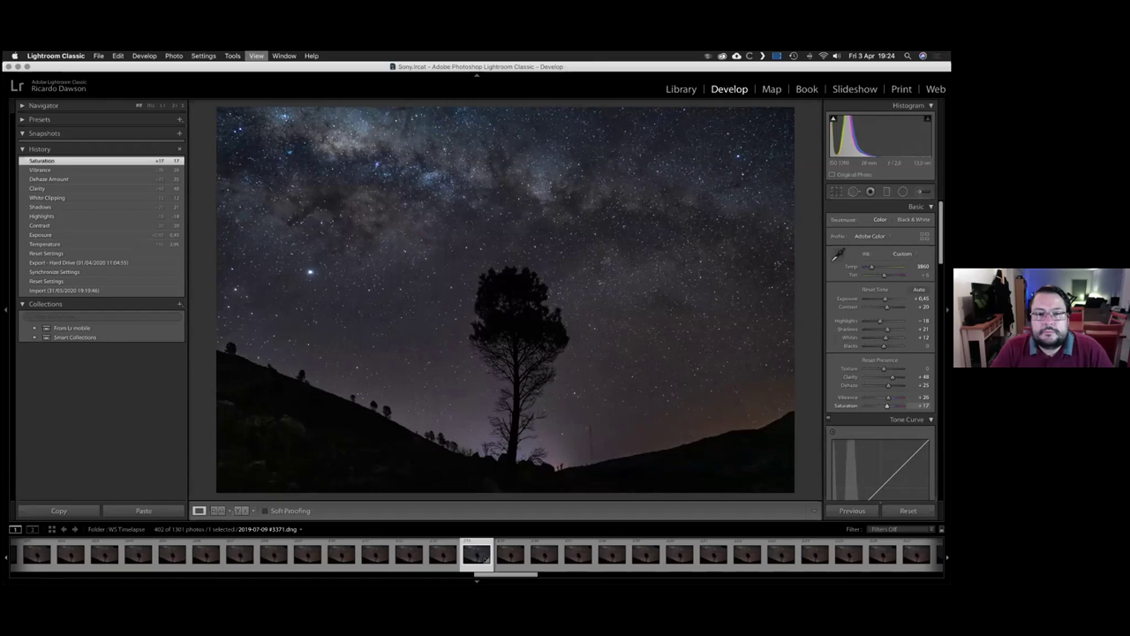
key(backslash)
key(backslash)
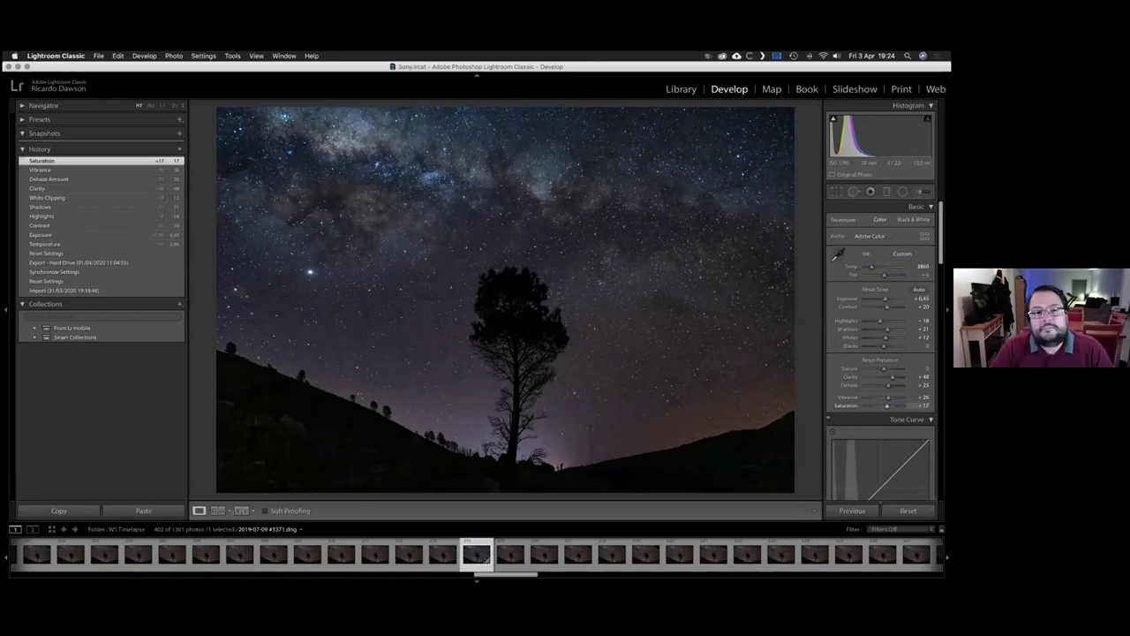
click(256, 56)
key(backslash)
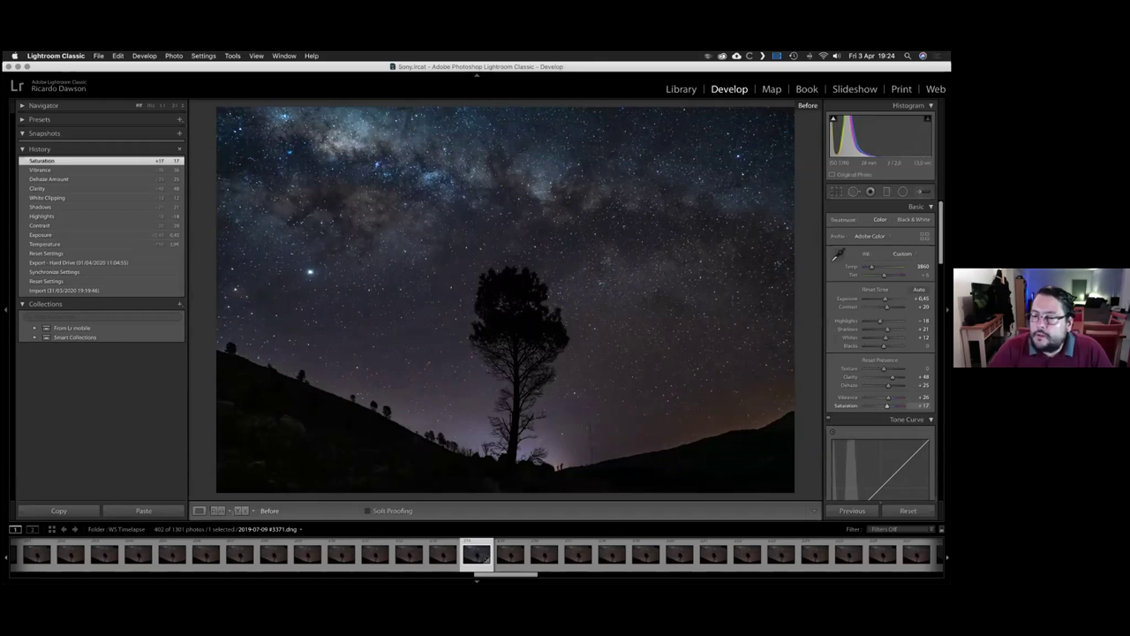
Step: Adjust the tone curve by setting Lights to +18 and Darks to -12
scroll(883, 407, down, 3)
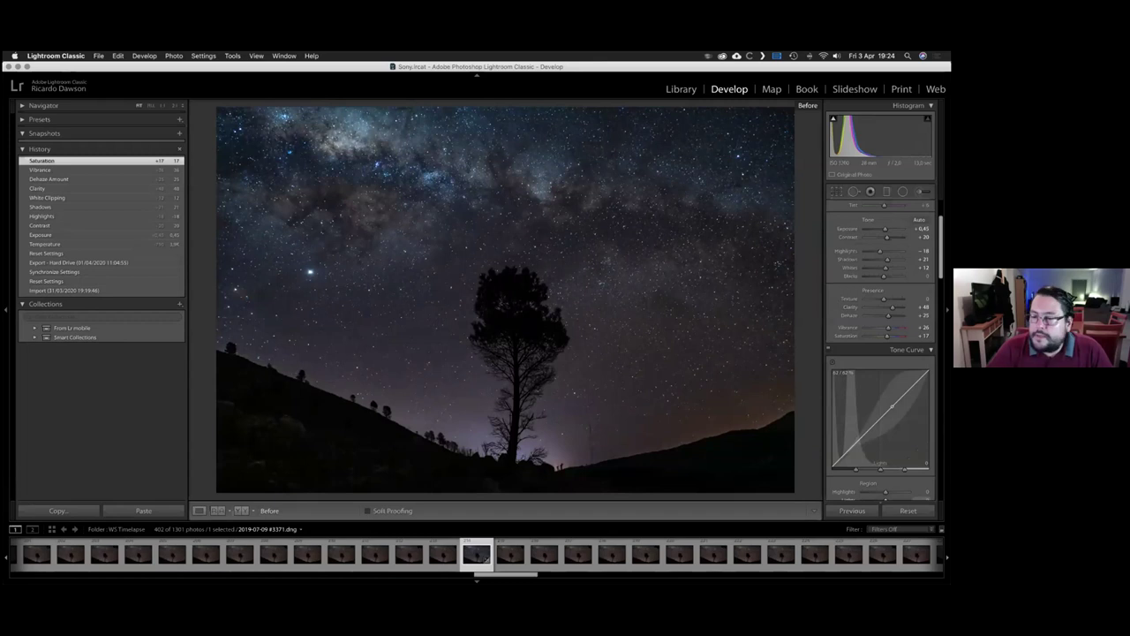
scroll(883, 406, down, 3)
drag(886, 437, 883, 446)
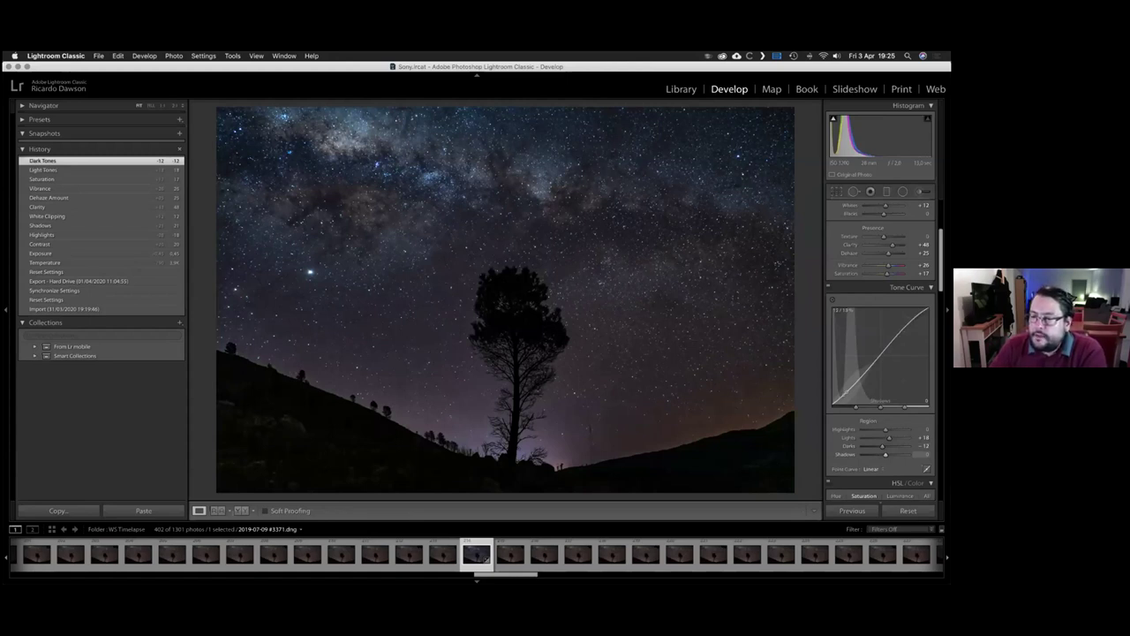
Step: Set luminance noise reduction to 18 and enable Remove Chromatic Aberration in the lens corrections
scroll(881, 335, down, 1)
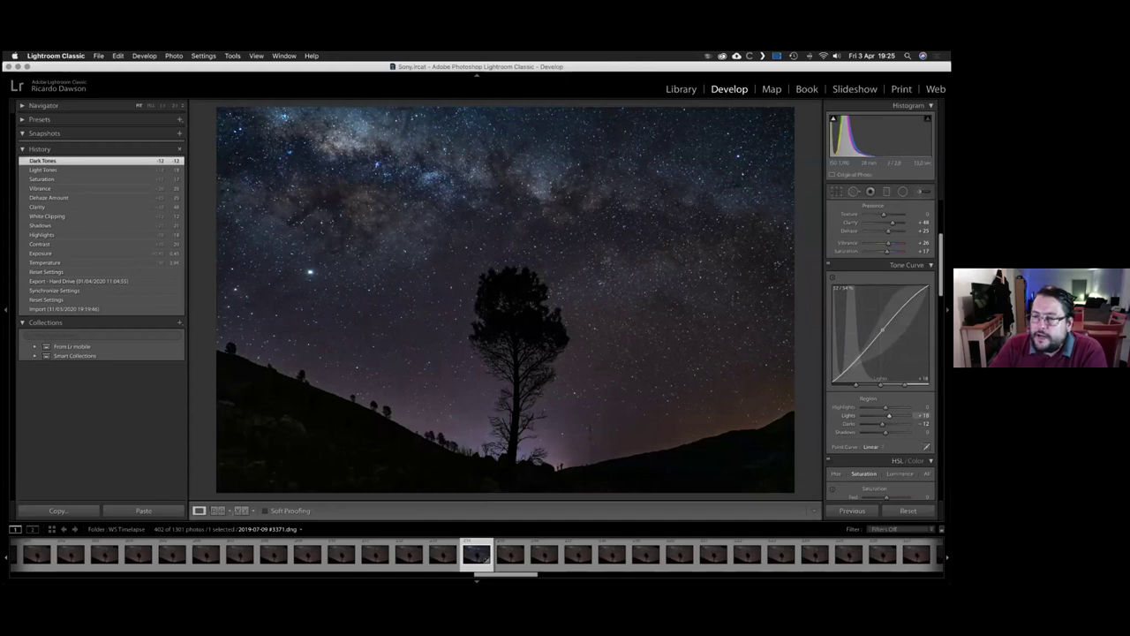
scroll(881, 335, down, 10)
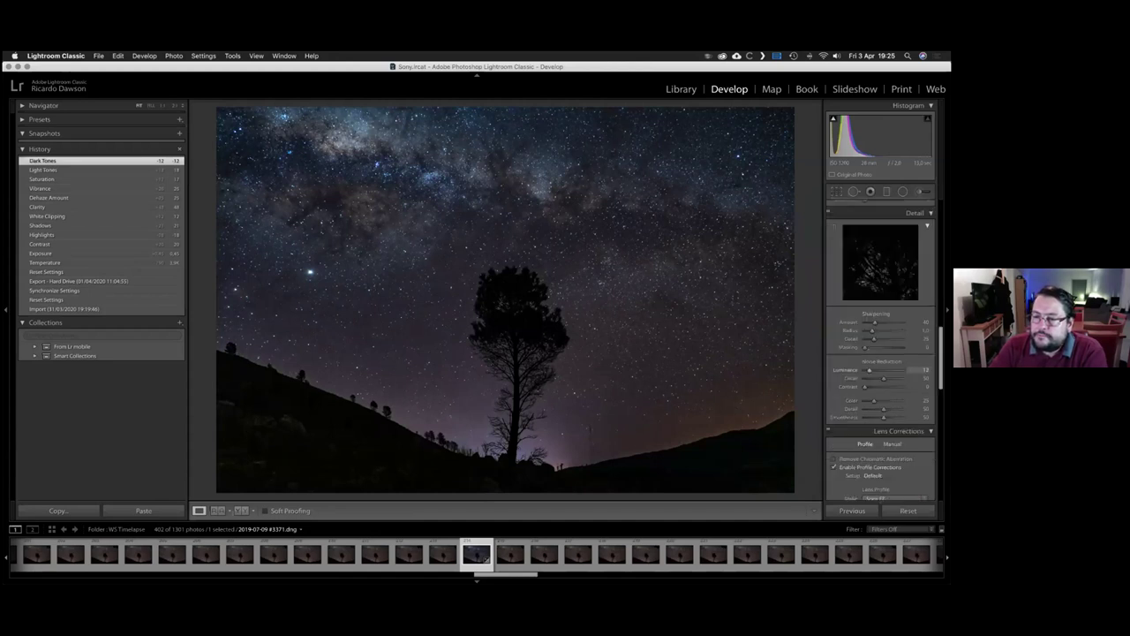
key(Down)
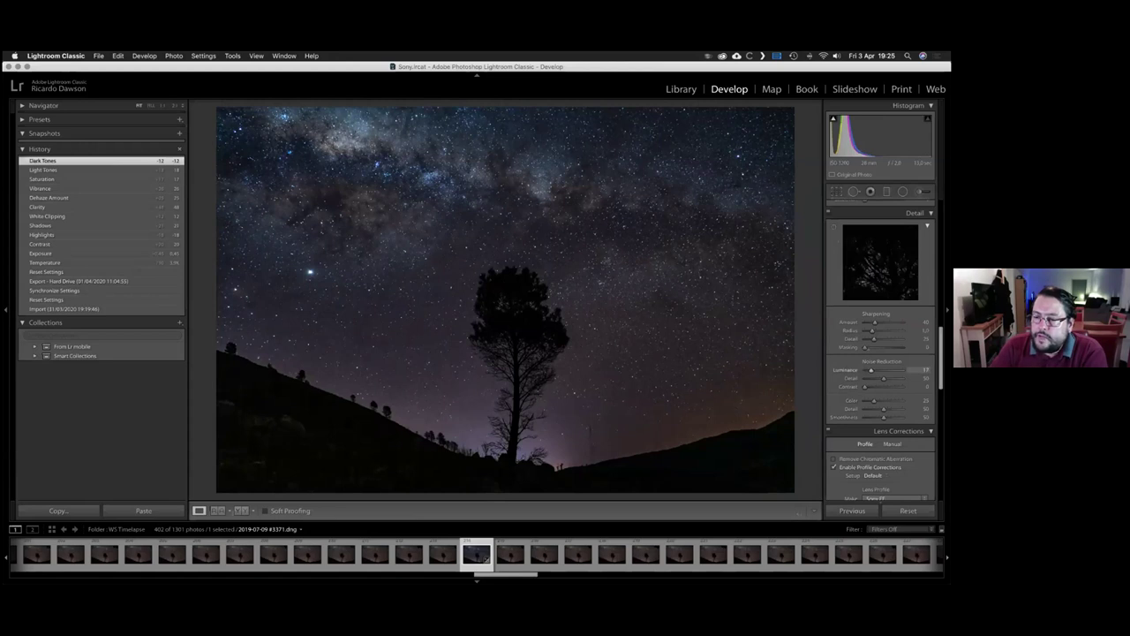
scroll(881, 354, down, 3)
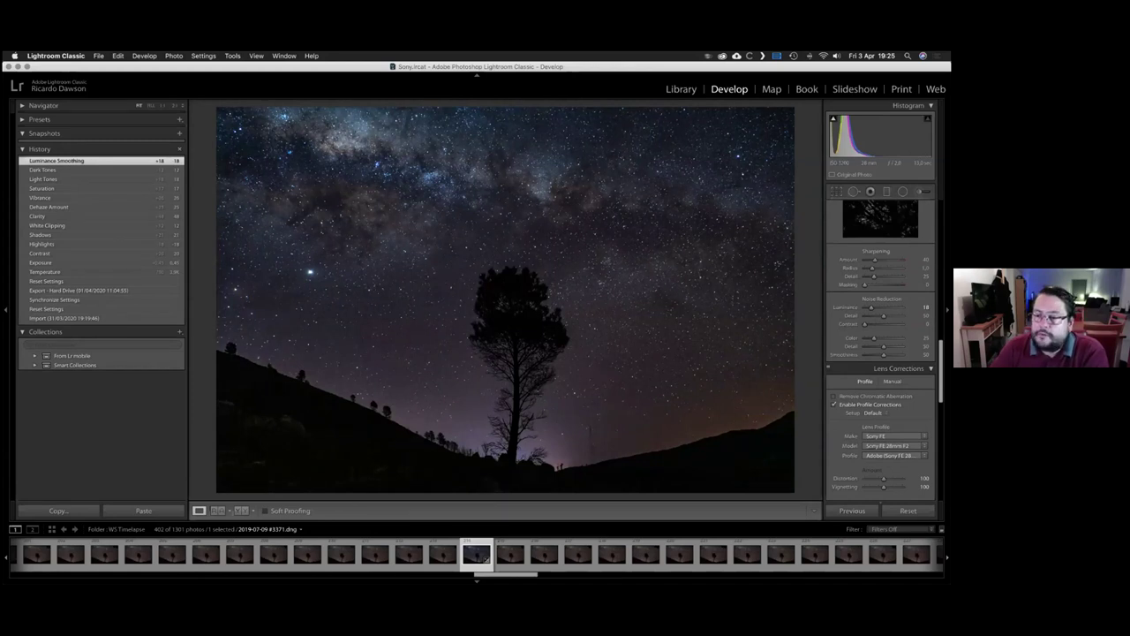
click(834, 395)
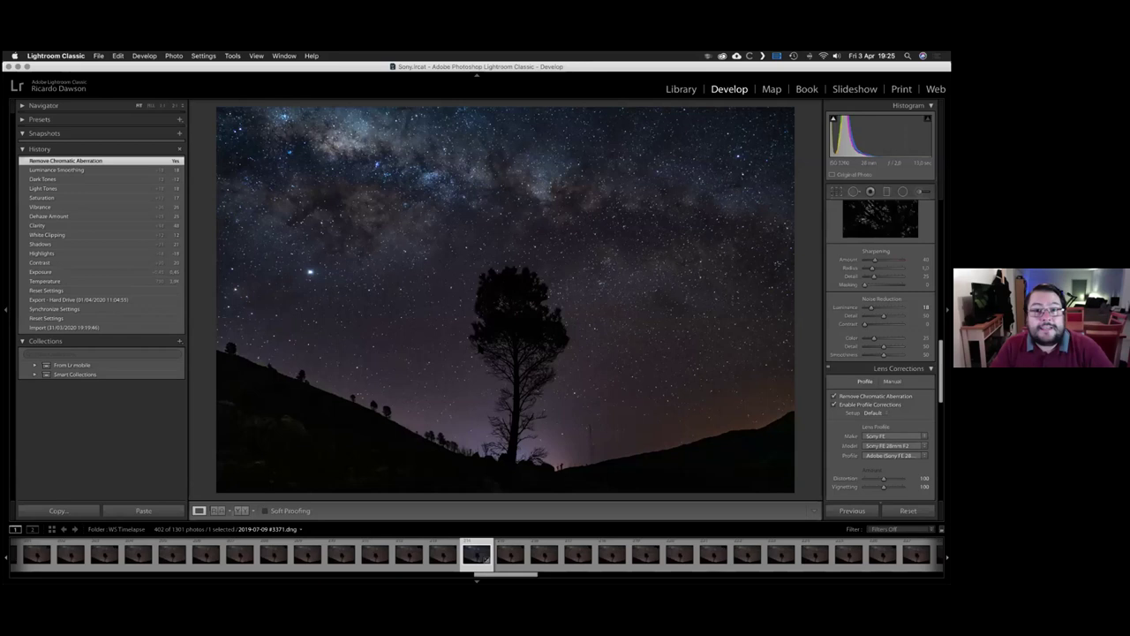
Step: Select frames 2 to 214 in the library grid and synchronize the develop settings of edited frame 214 to them
key(g)
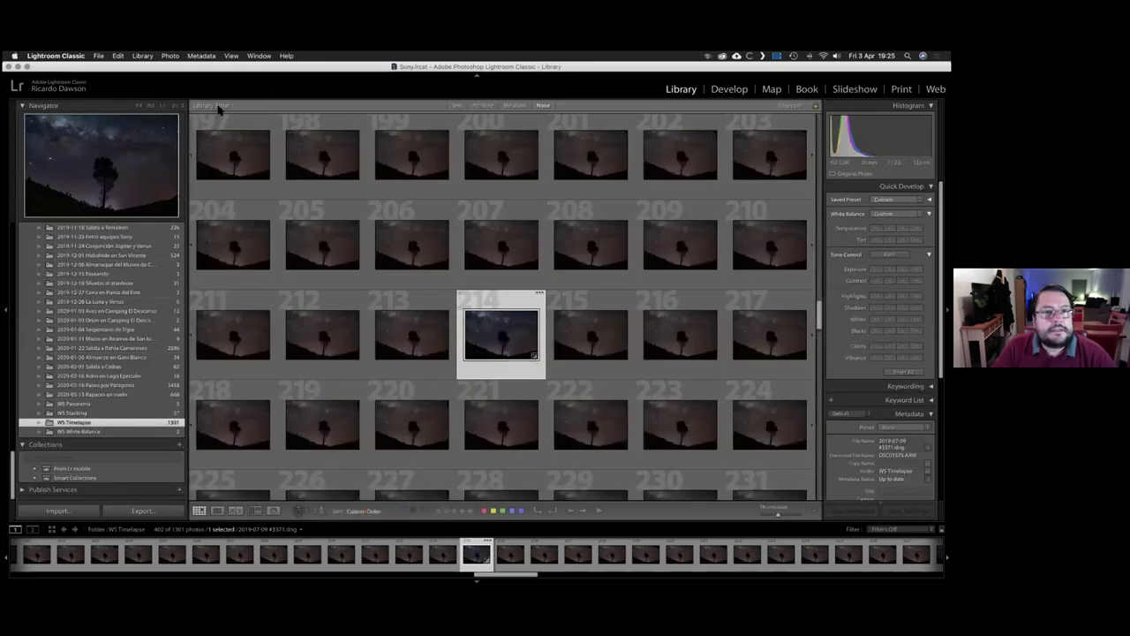
click(197, 57)
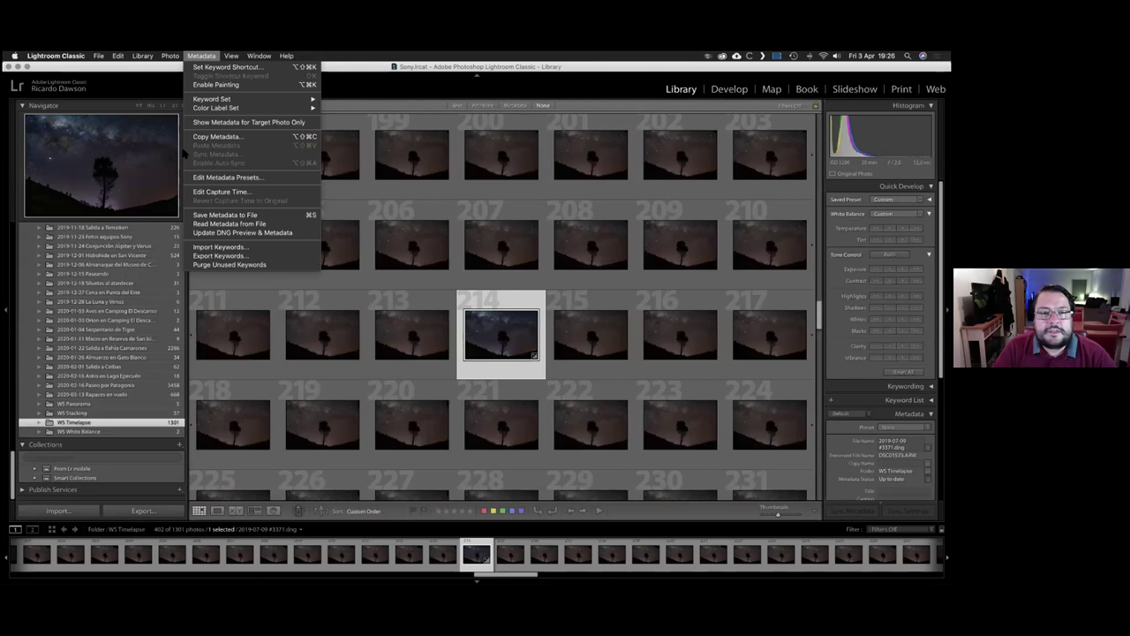
key(Escape)
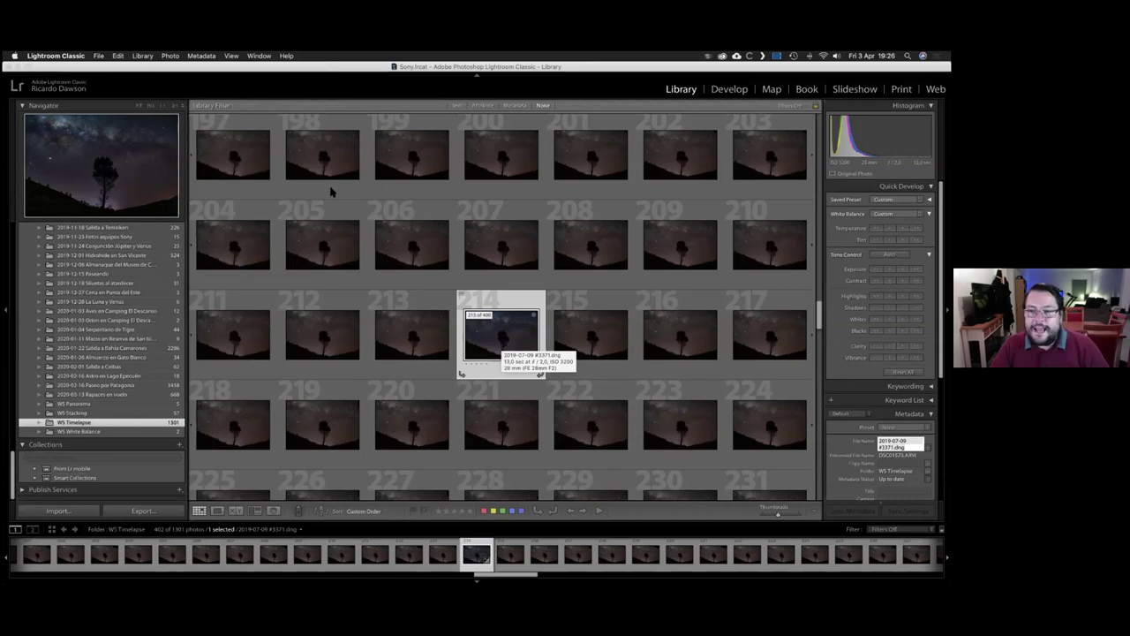
scroll(300, 194, up, 15)
key(Escape)
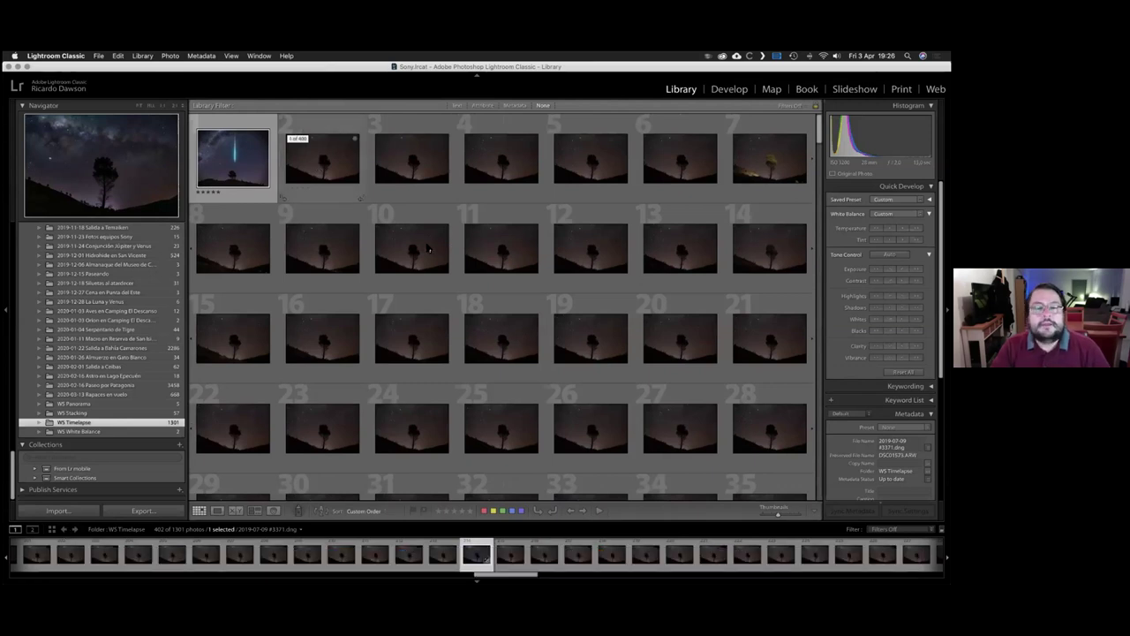
key(super+a)
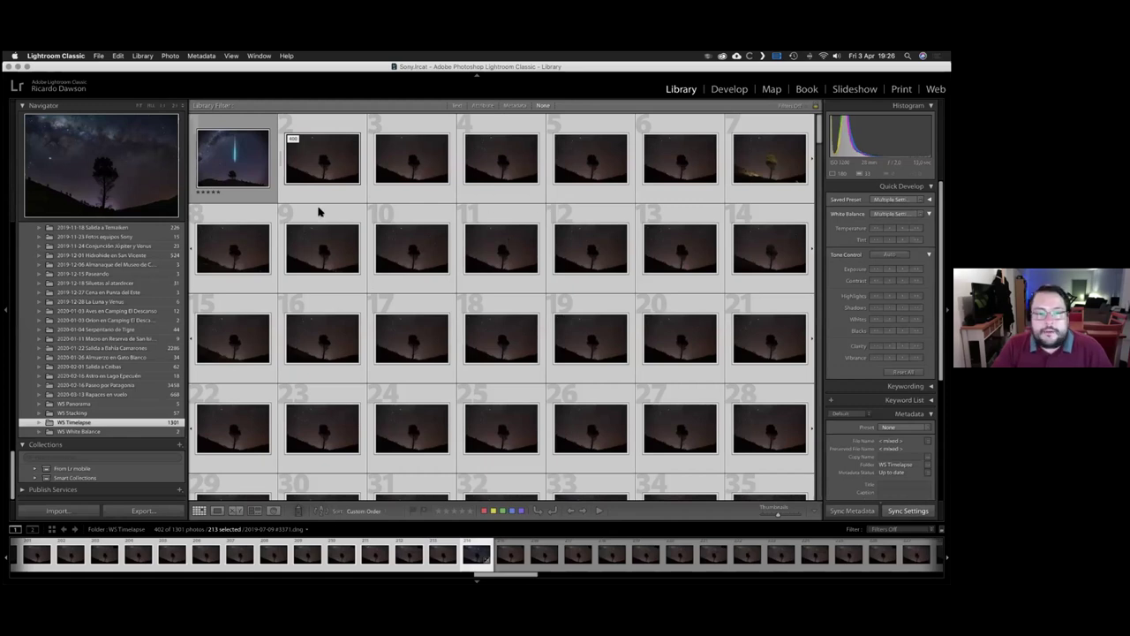
key(super+shift+s)
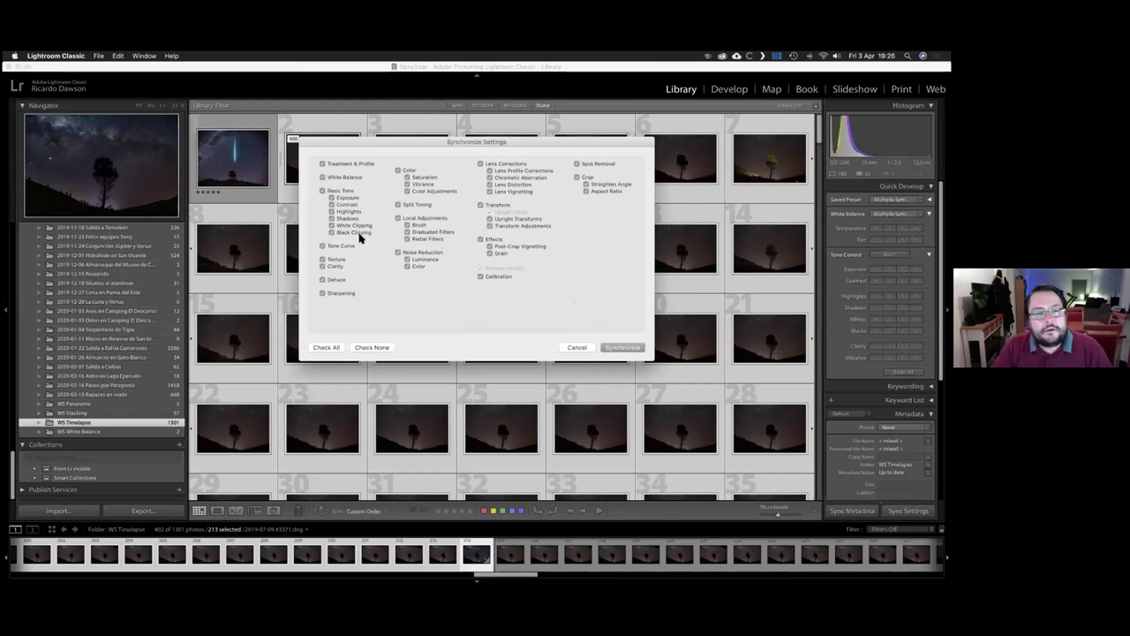
key(Return)
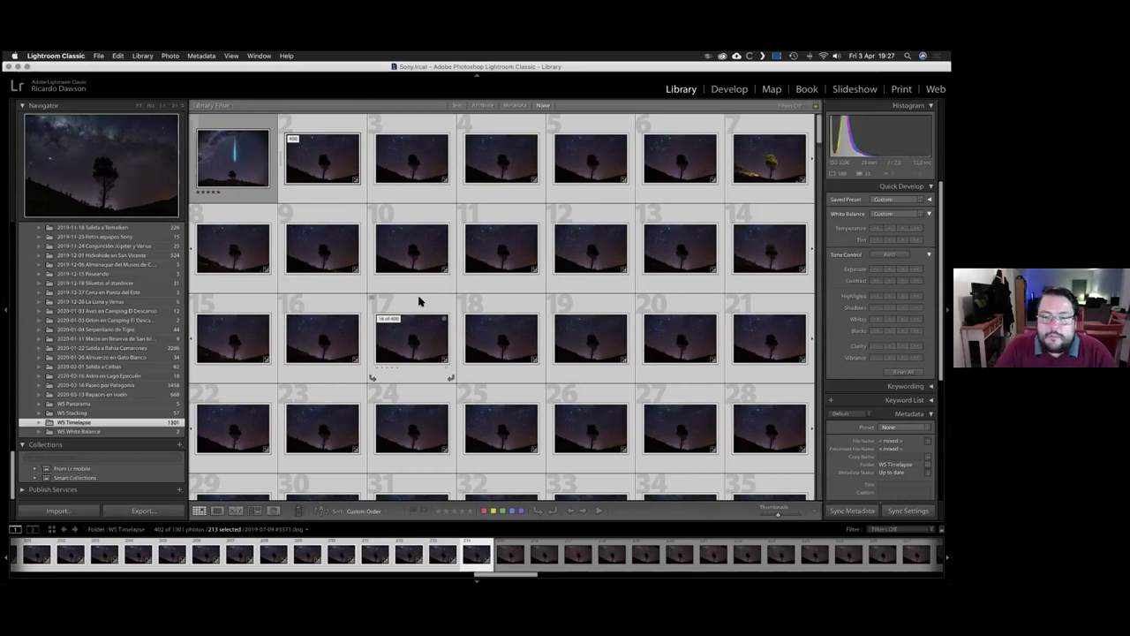
Step: Review the JPEG export settings for the selected frames, try a long edge of 2500 pixels, and cancel the export
scroll(397, 294, down, 1)
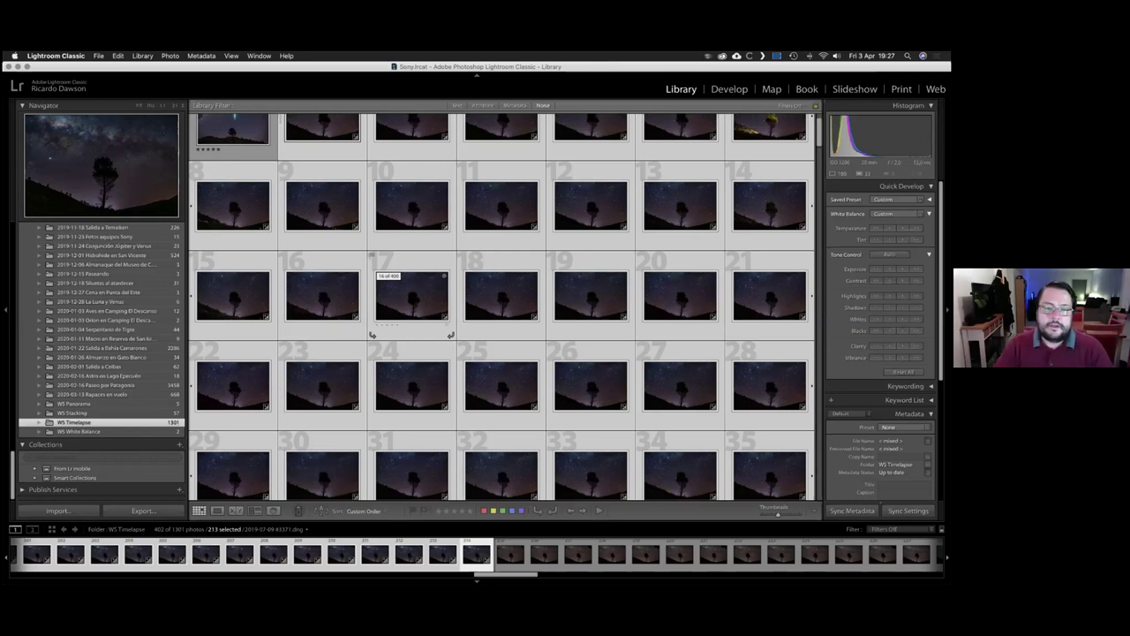
right_click(411, 300)
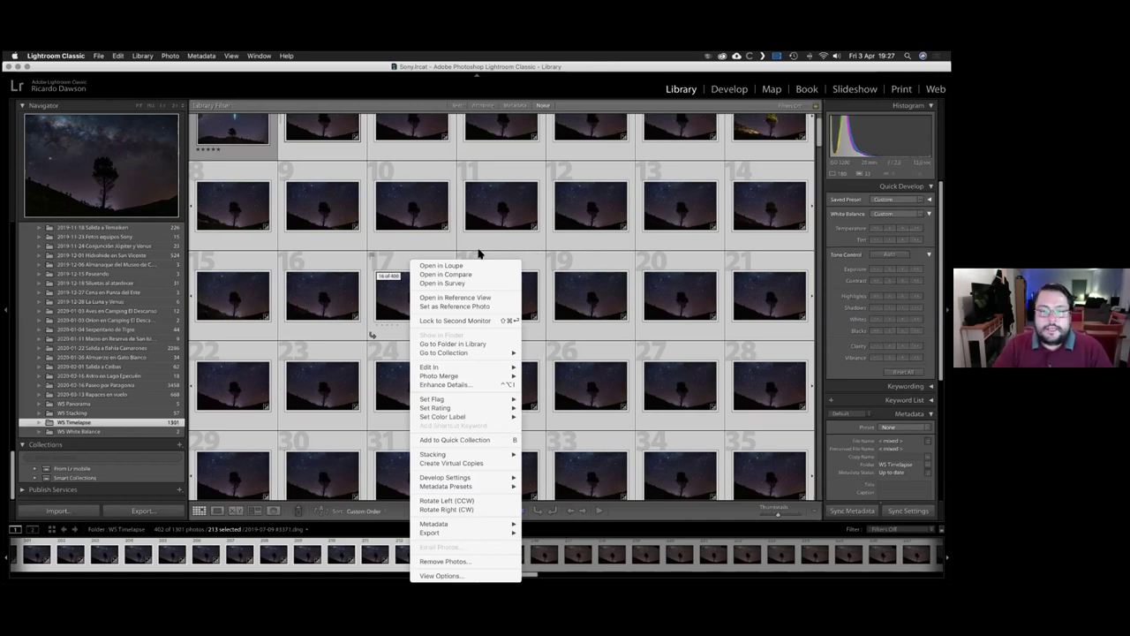
click(512, 259)
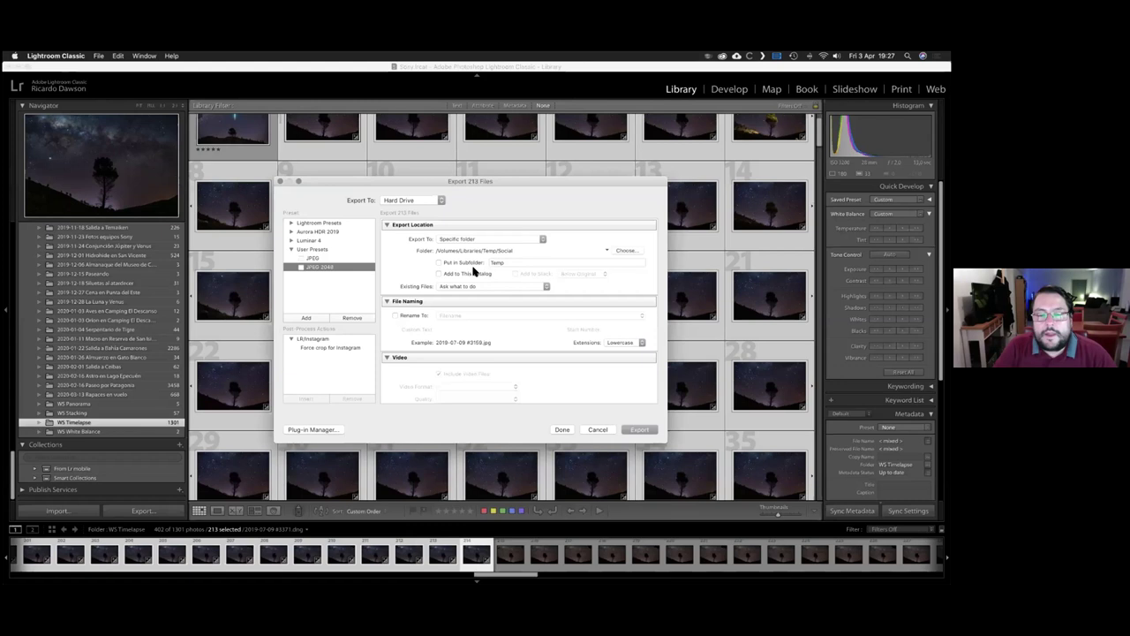
scroll(455, 305, down, 5)
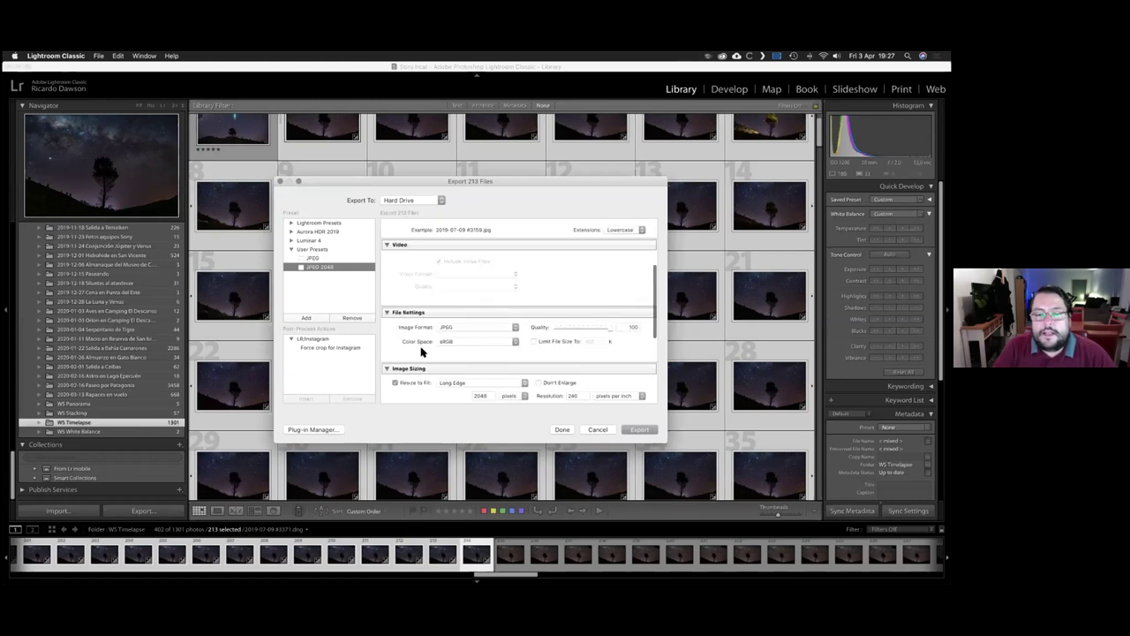
scroll(433, 348, down, 1)
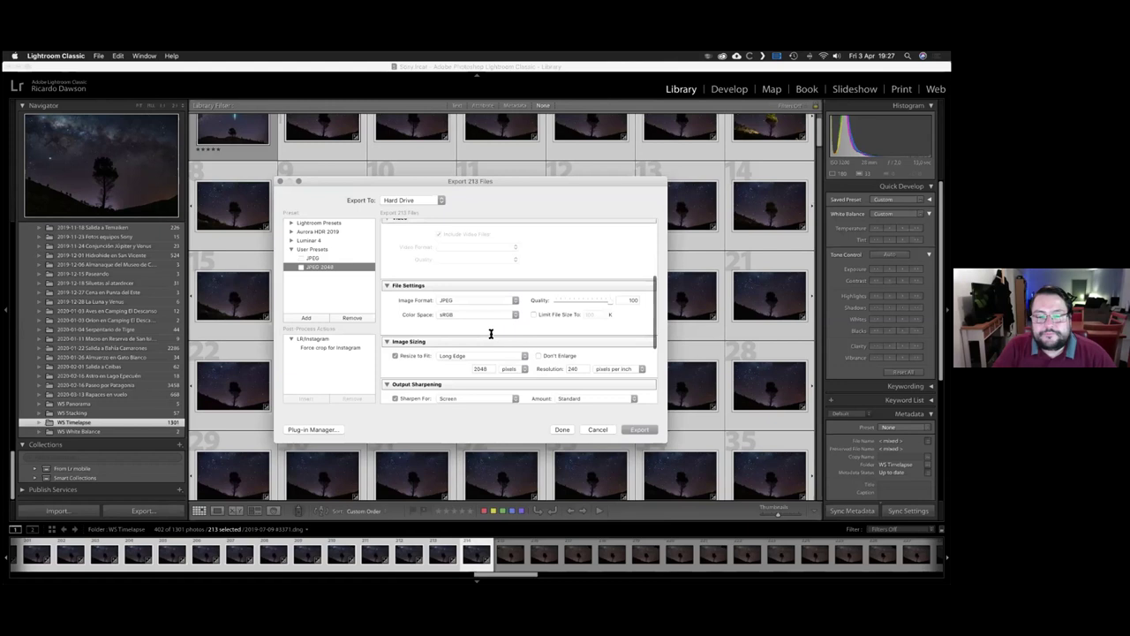
scroll(490, 329, down, 2)
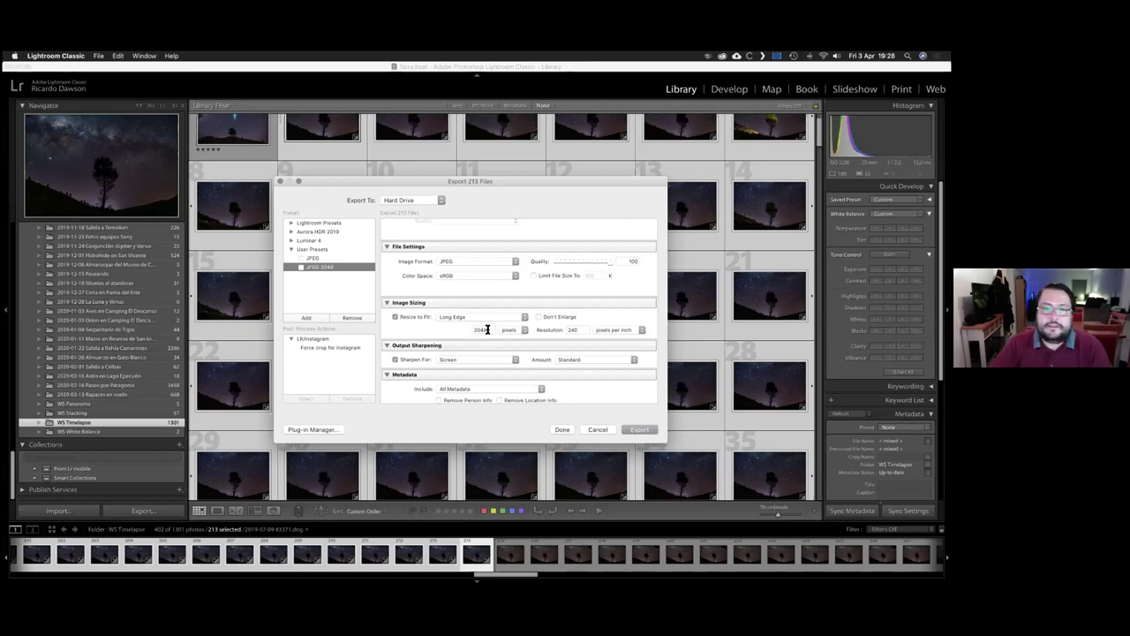
click(484, 330)
text(2500)
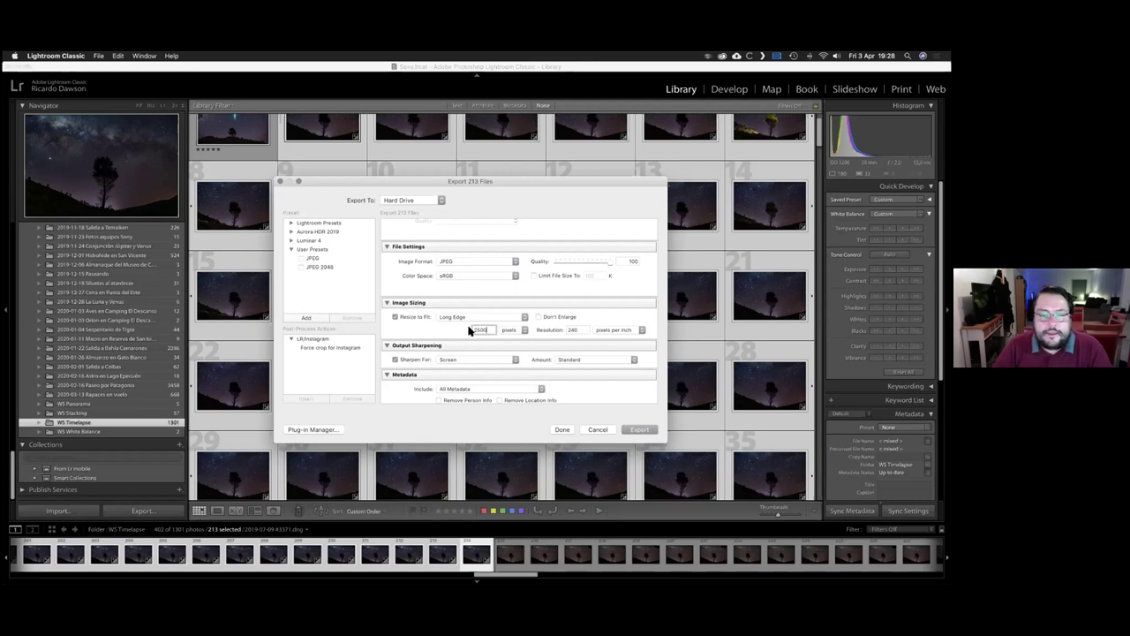
scroll(519, 358, down, 5)
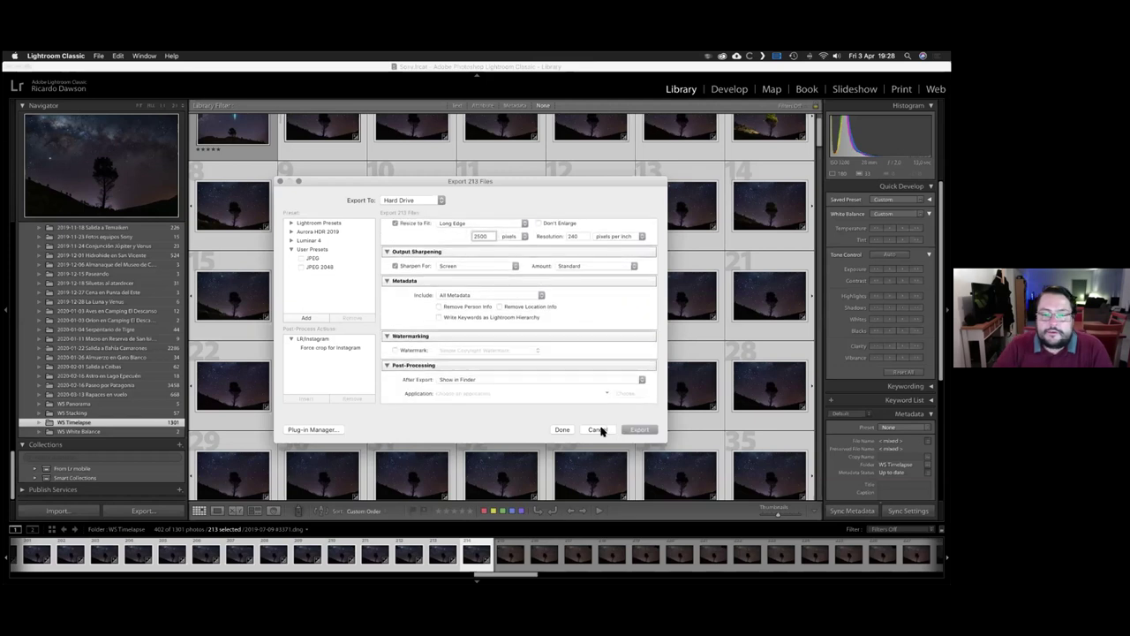
click(598, 430)
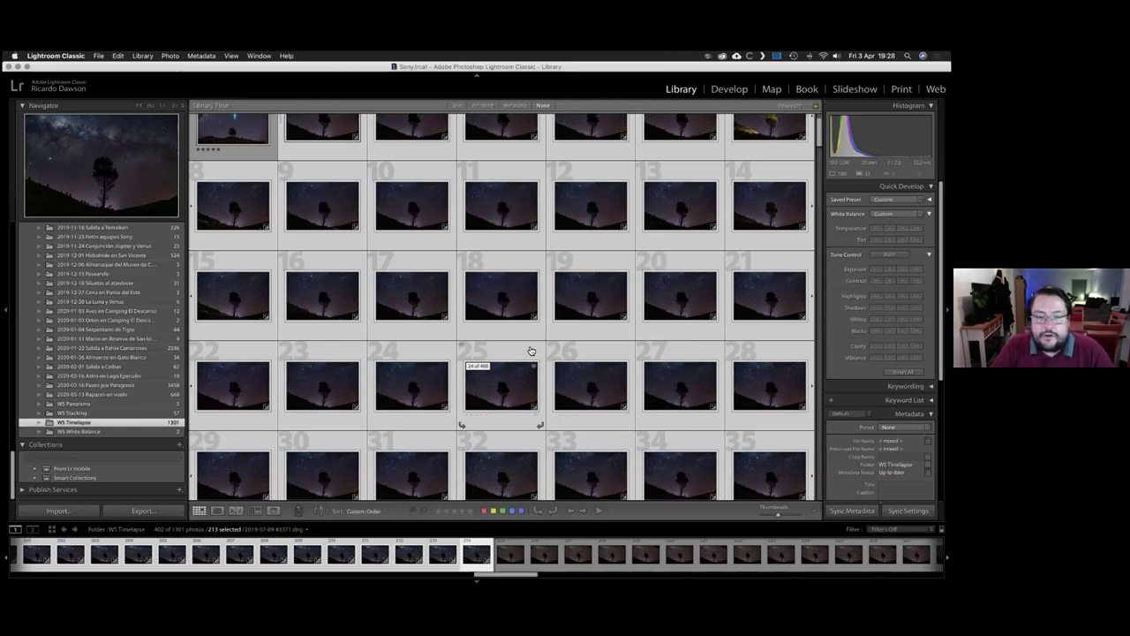
Step: Switch to Finder's Astro folder and move its window over the lower part of the photo grid
key(super+Tab)
key(super+Tab)
key(super+Tab)
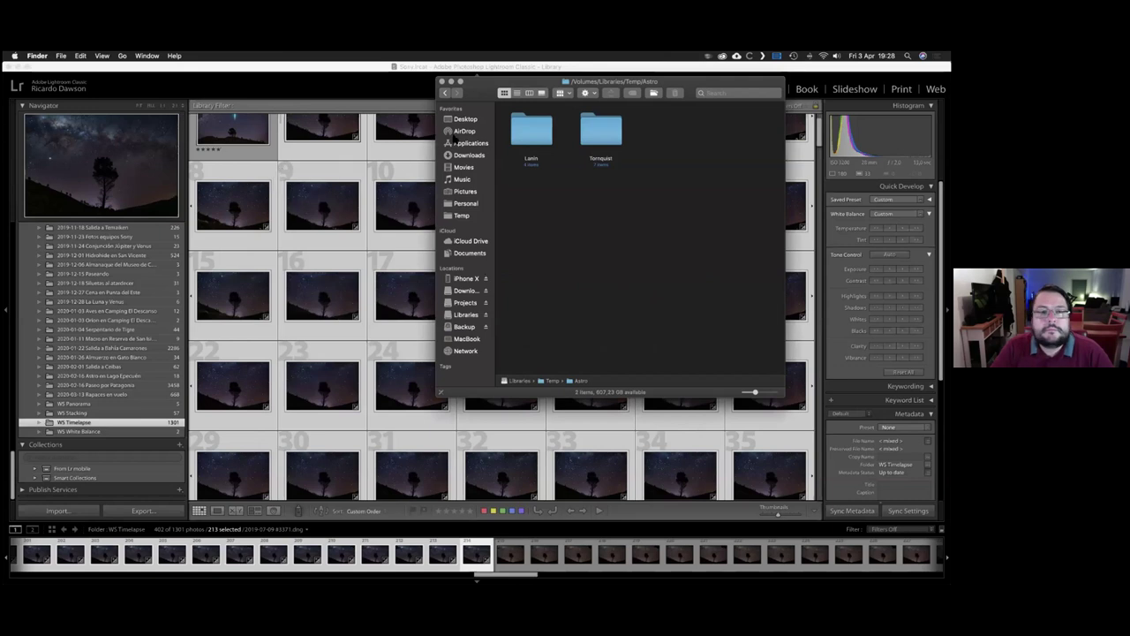
drag(675, 87, 678, 96)
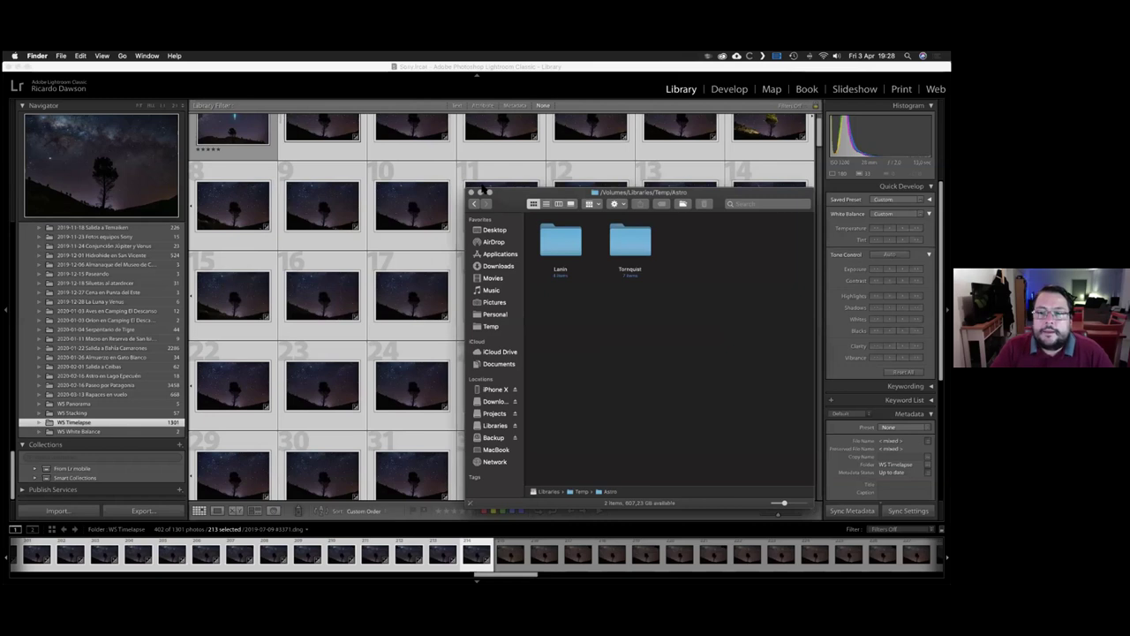
drag(514, 201, 483, 188)
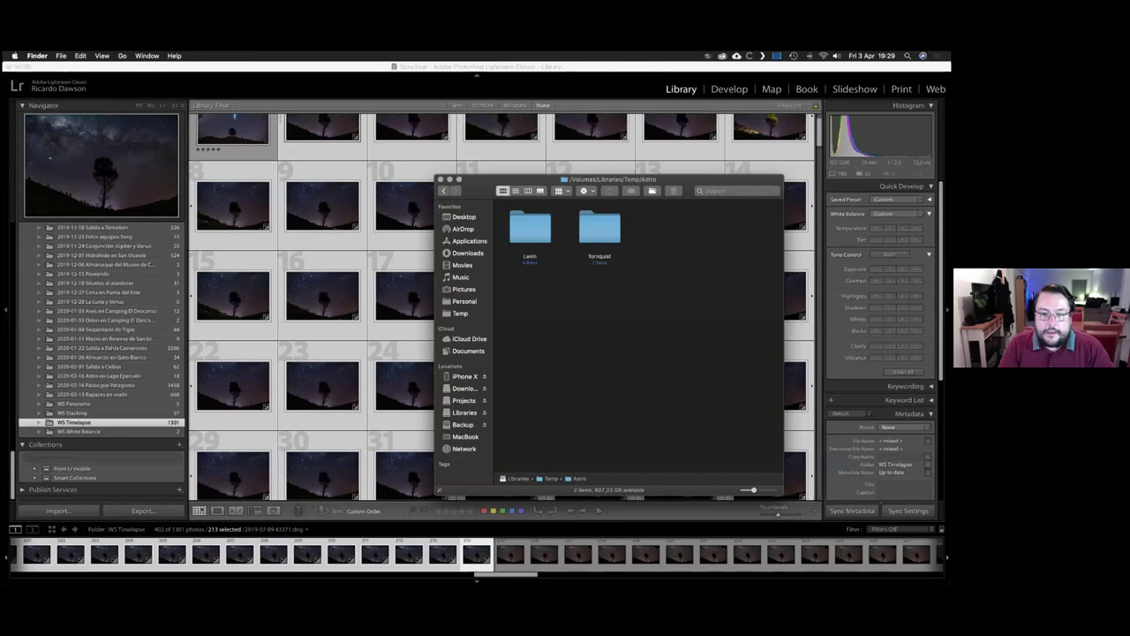
Step: Work out a multiplication starting from 24 in Calculator, quit it, and open the Tornquist folder in Finder
key(super+space)
text(calculator)
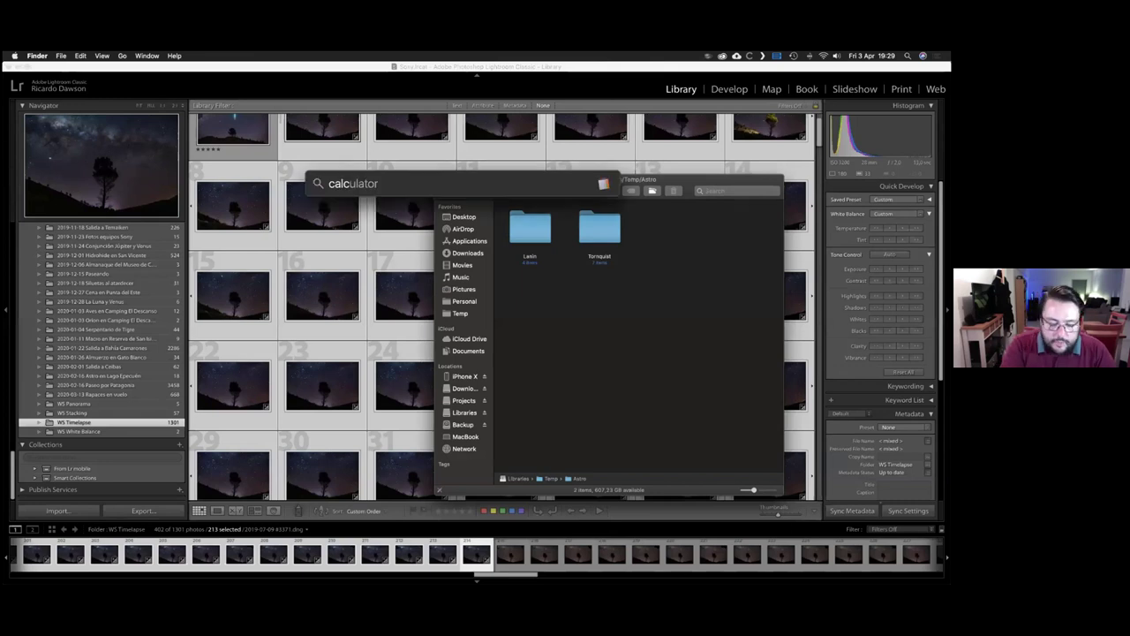
key(Return)
text(24)
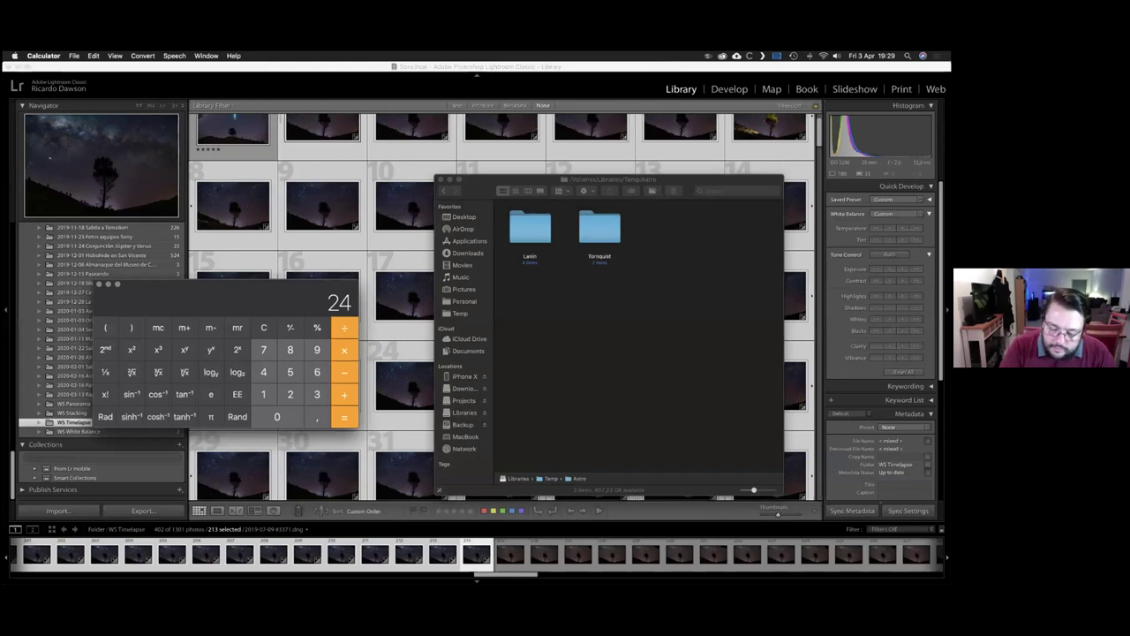
key(Return)
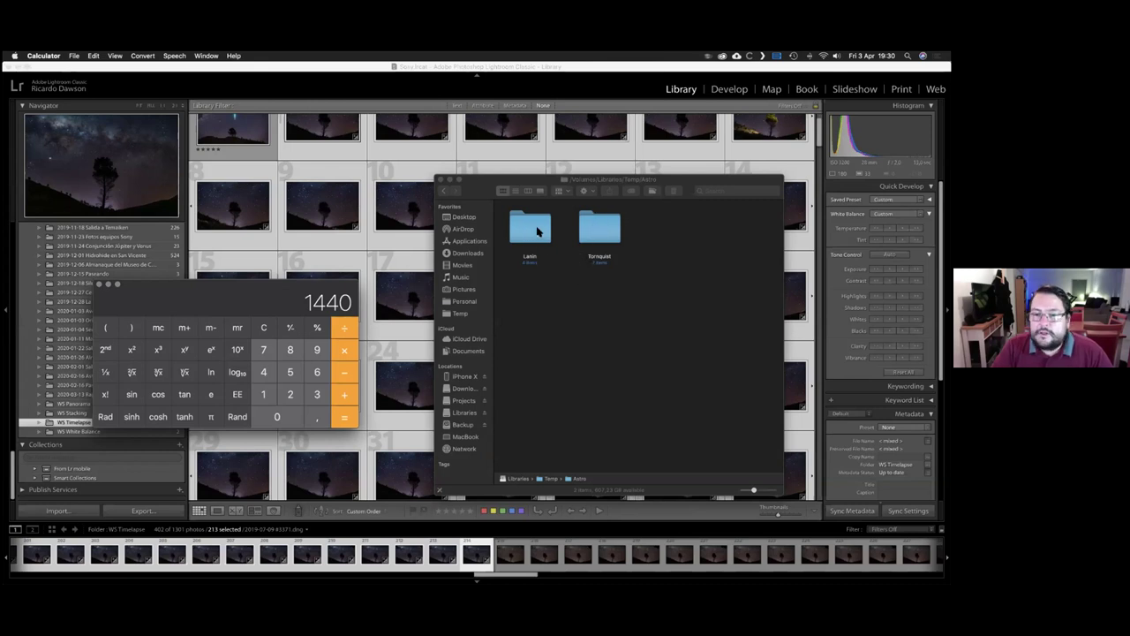
key(super+q)
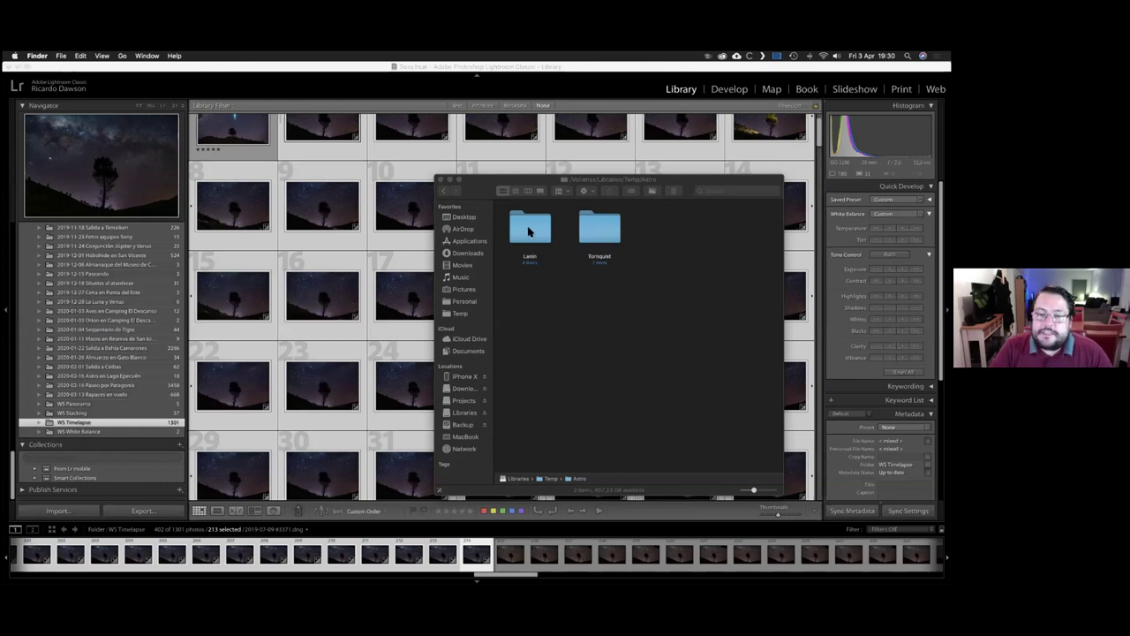
key(super+Down)
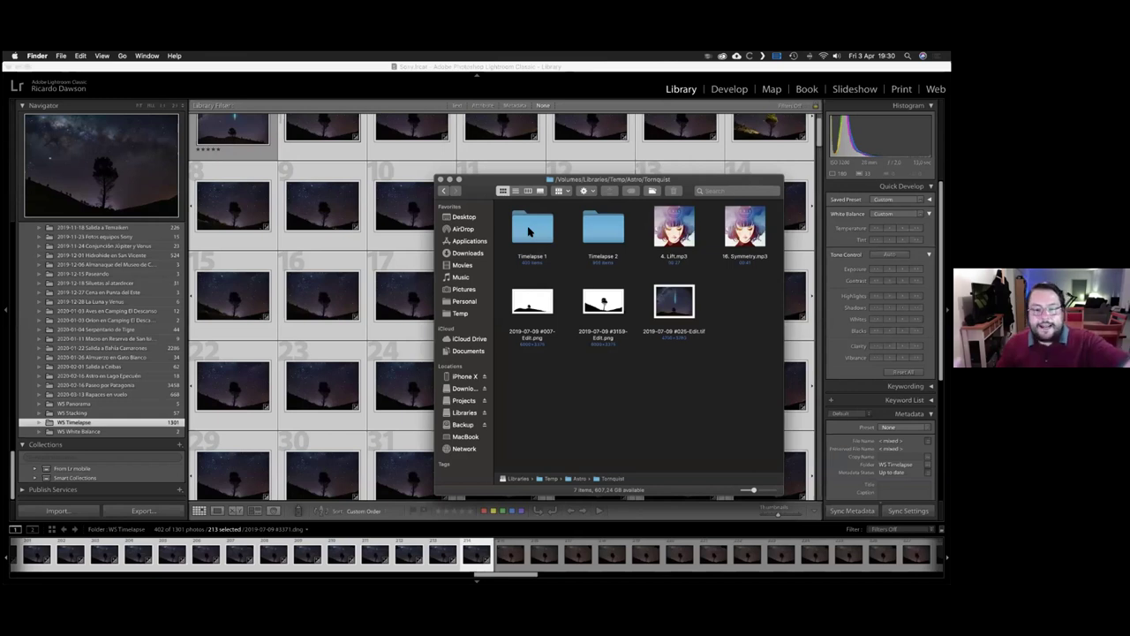
Step: Switch to the Keynote presentation and go through the Revelado en Lightroom slides up to the Edición en DaVinci Resolve title slide
key(super+Tab)
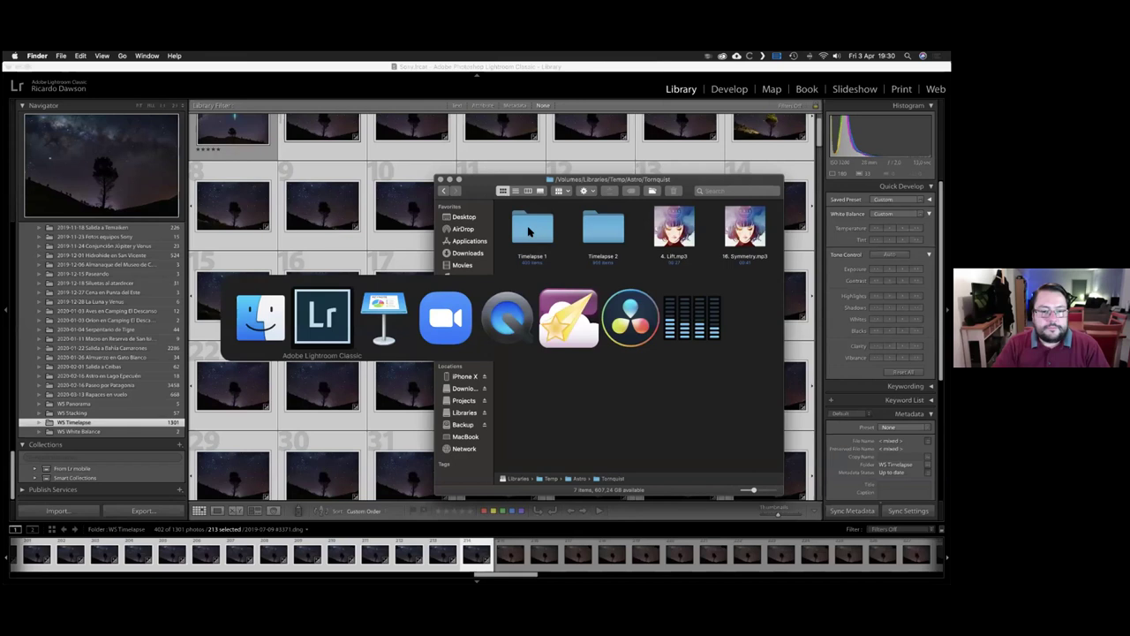
key(super+Tab)
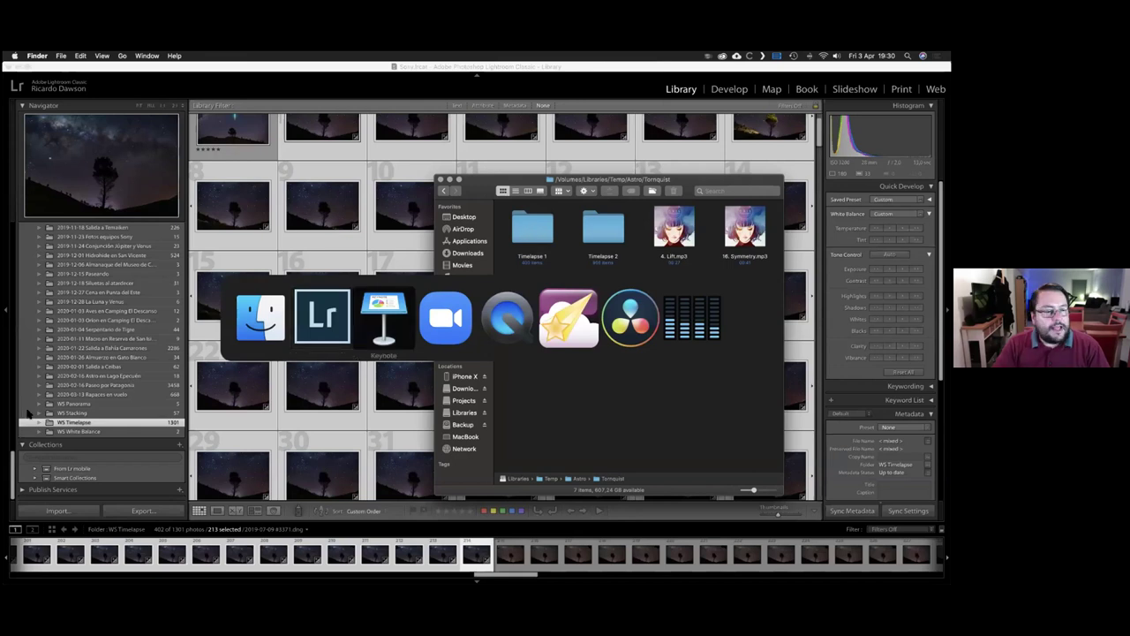
scroll(34, 353, down, 5)
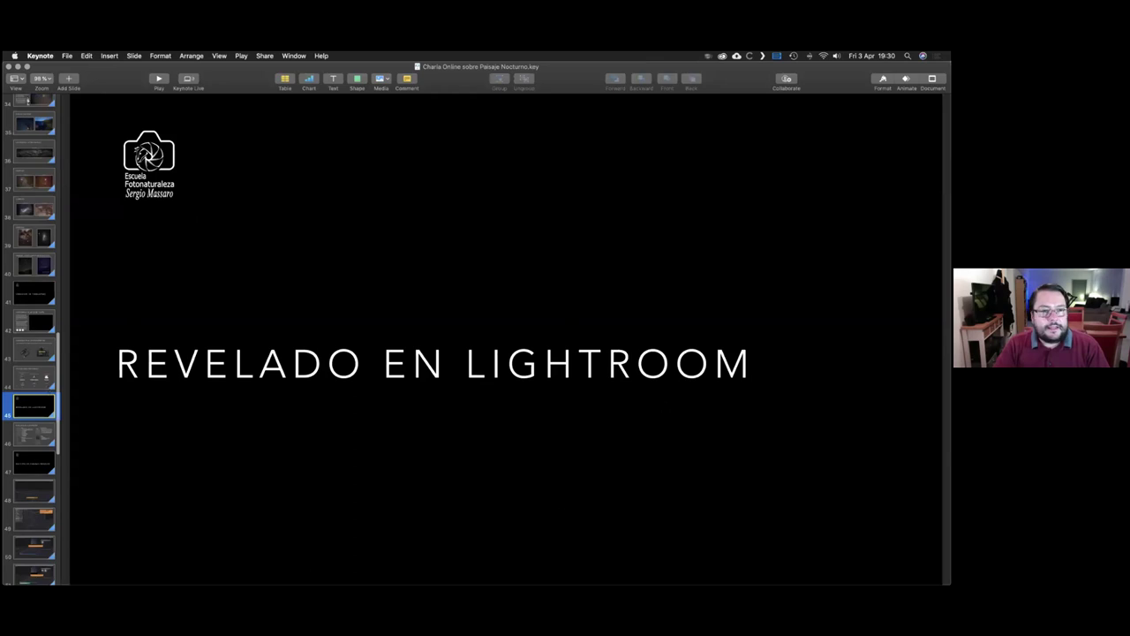
key(Down)
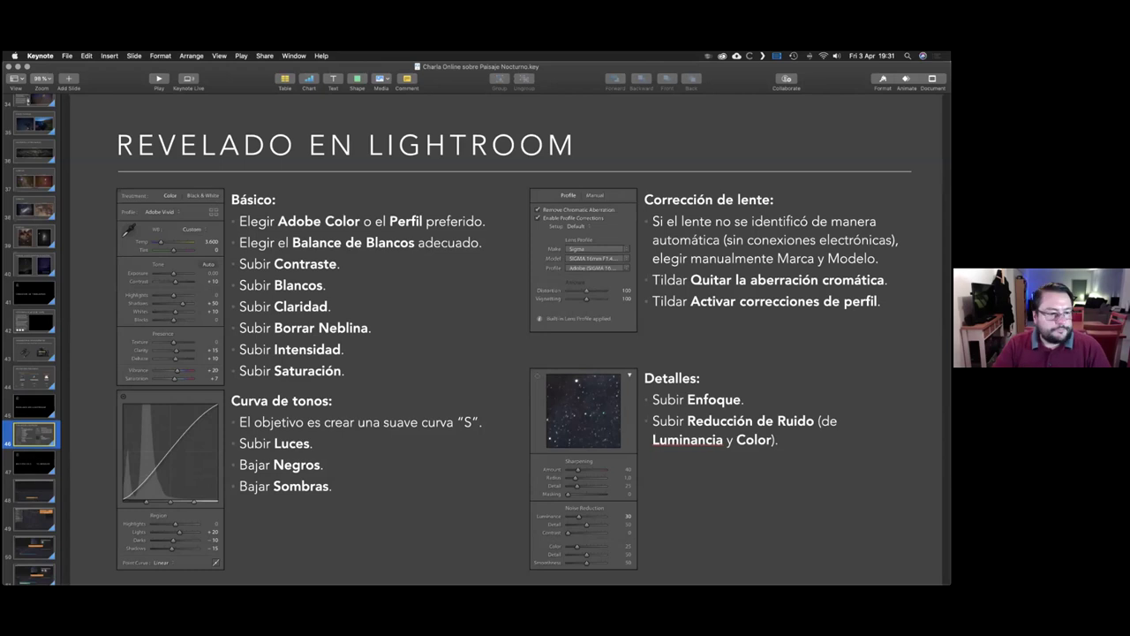
key(Down)
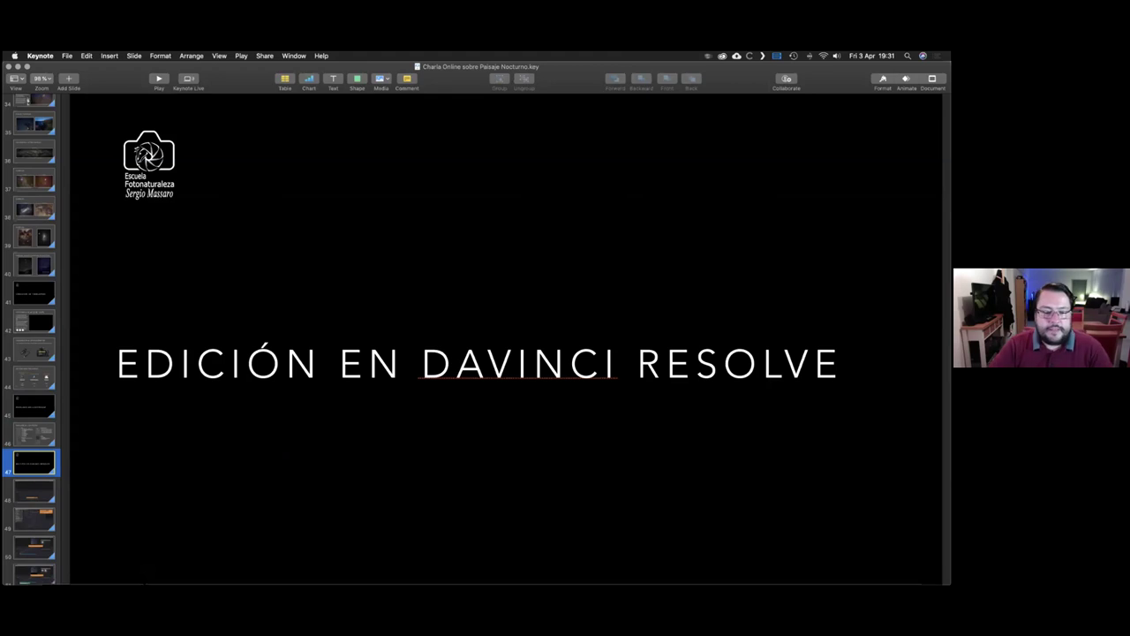
Step: Switch to DaVinci Resolve, enlarge the viewer and play the Lanin timeline with the sound turned up
mouse_move(145, 578)
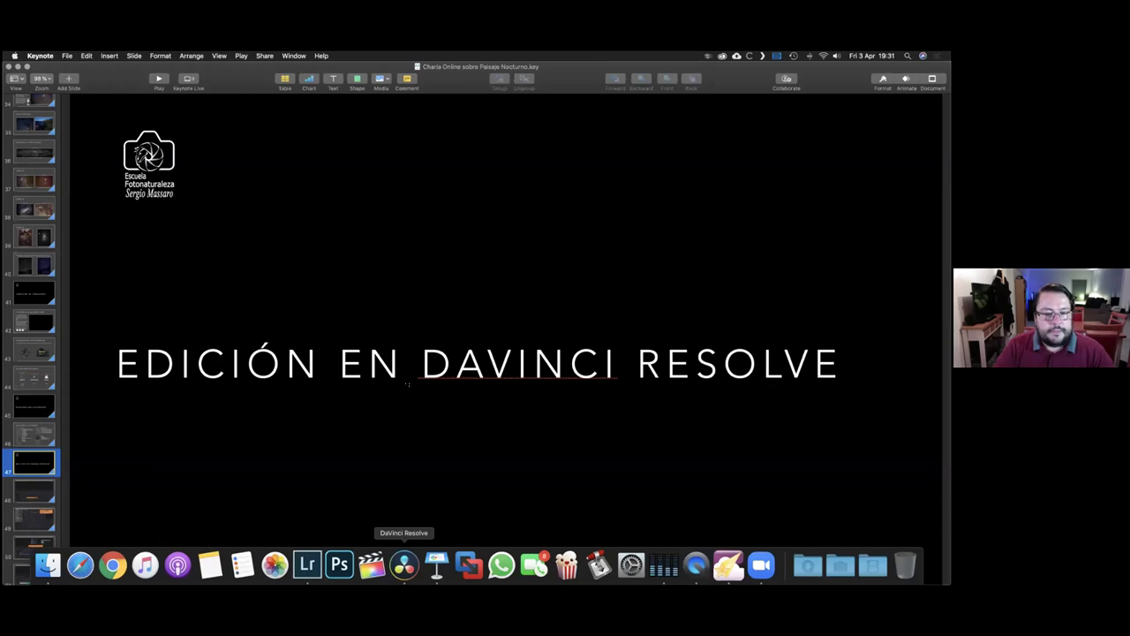
click(404, 565)
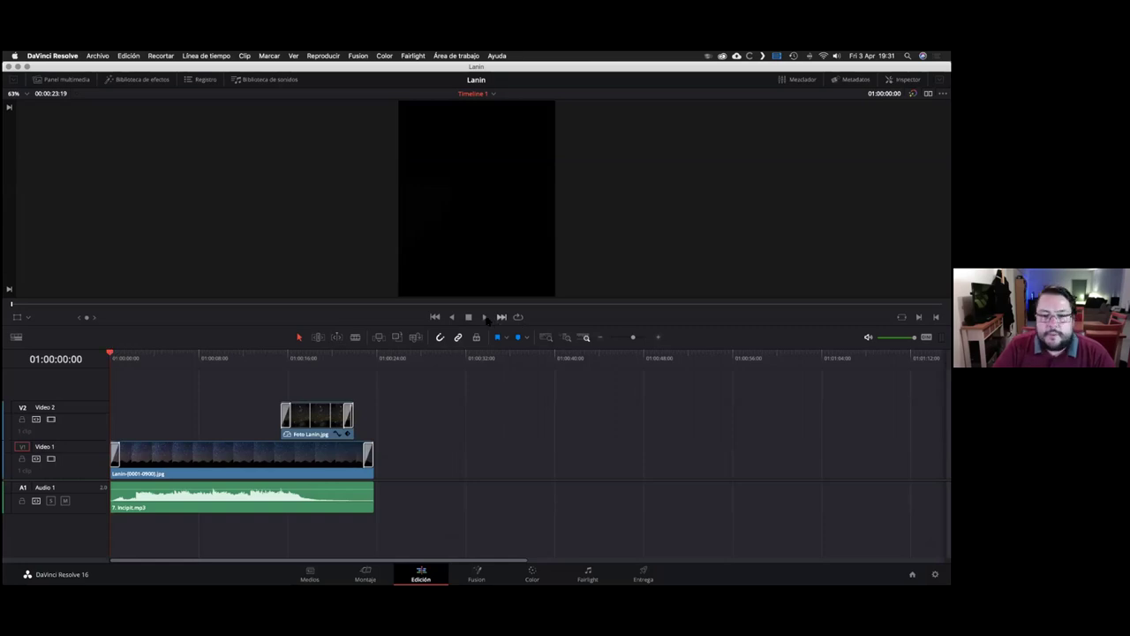
drag(483, 326, 485, 401)
click(484, 399)
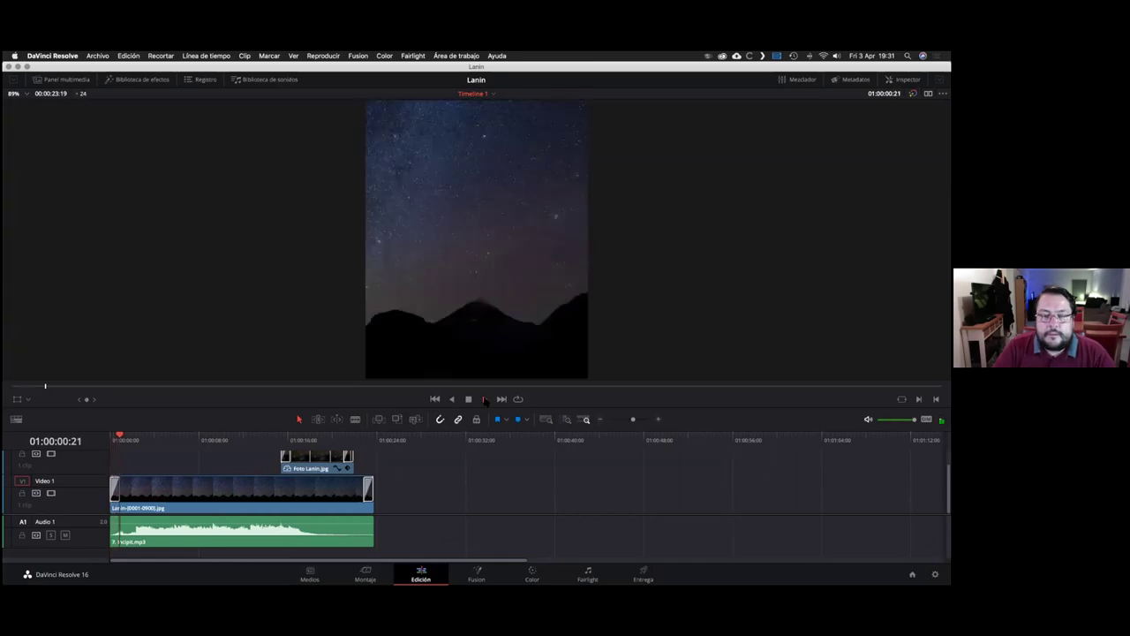
key(XF86AudioRaiseVolume)
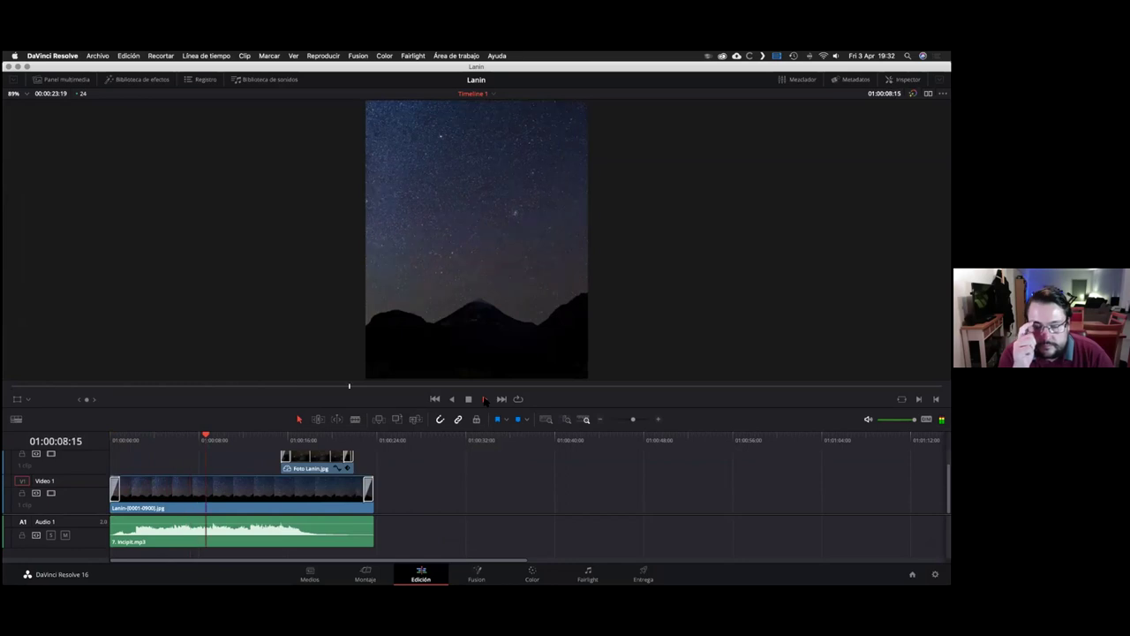
click(484, 399)
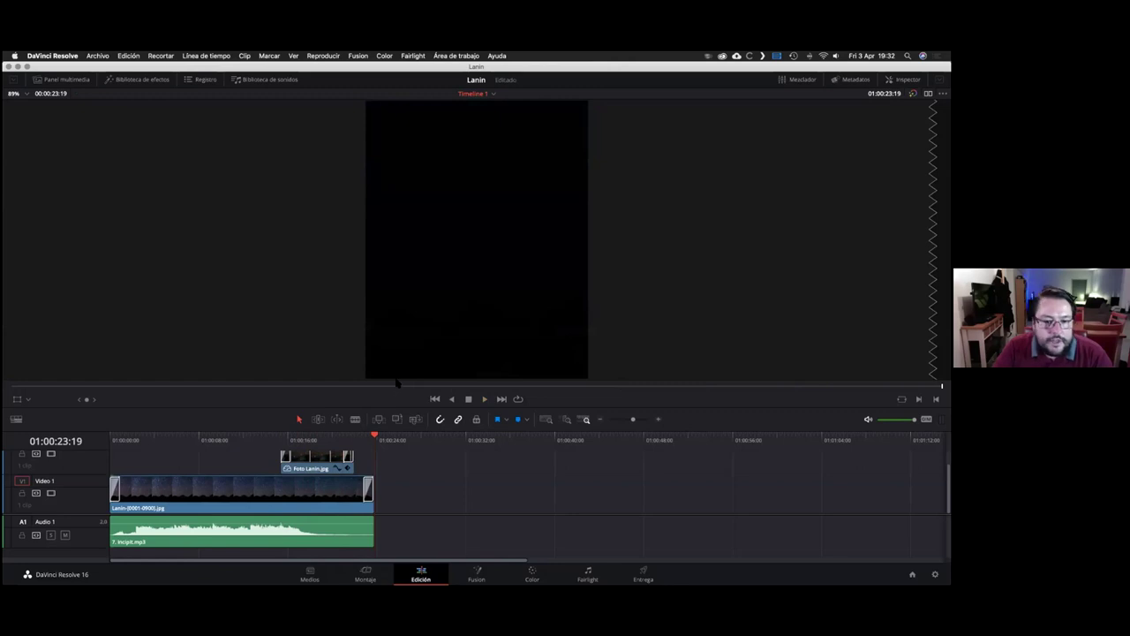
Step: Give the timeline more height and select in turn the Lanin image sequence, the Foto Lanin.jpg clip and the audio clip
drag(393, 395, 393, 298)
click(288, 450)
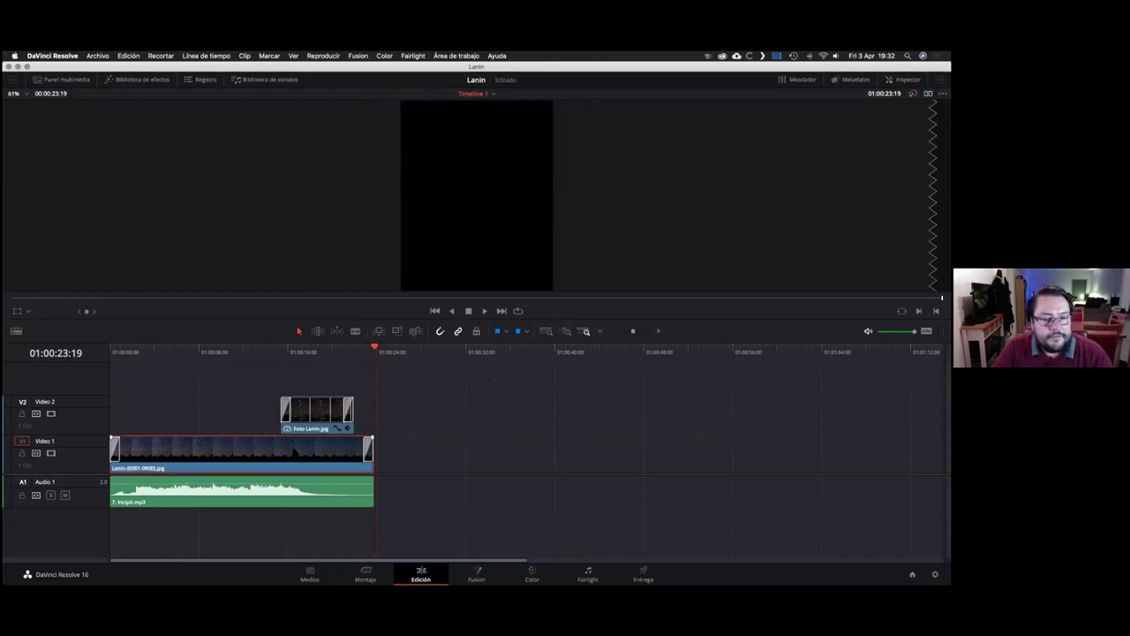
click(309, 430)
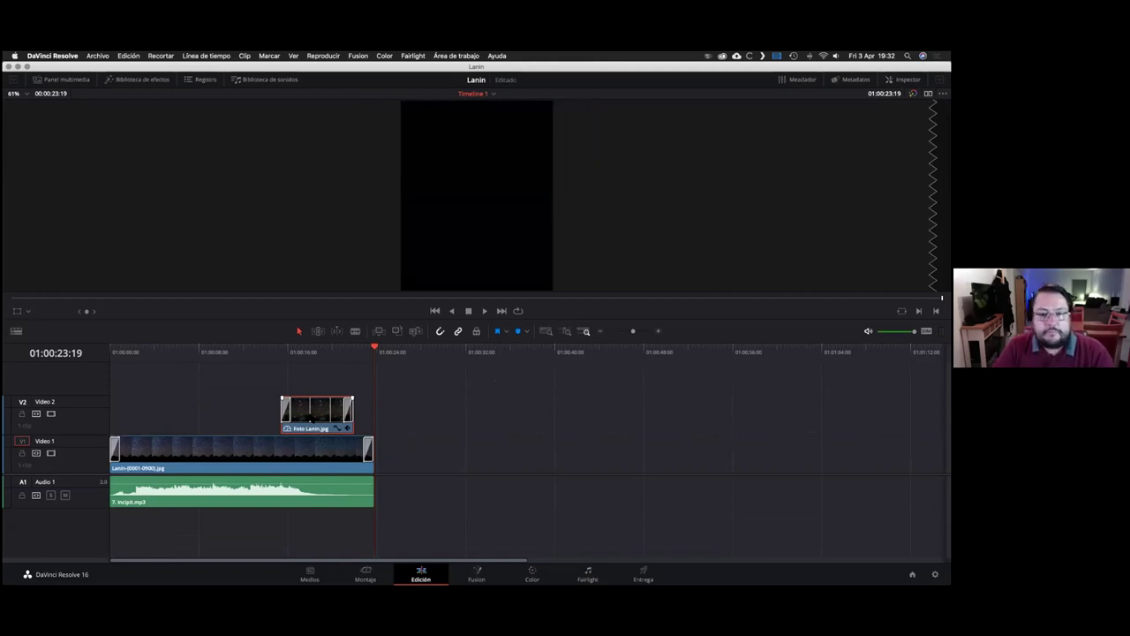
click(121, 484)
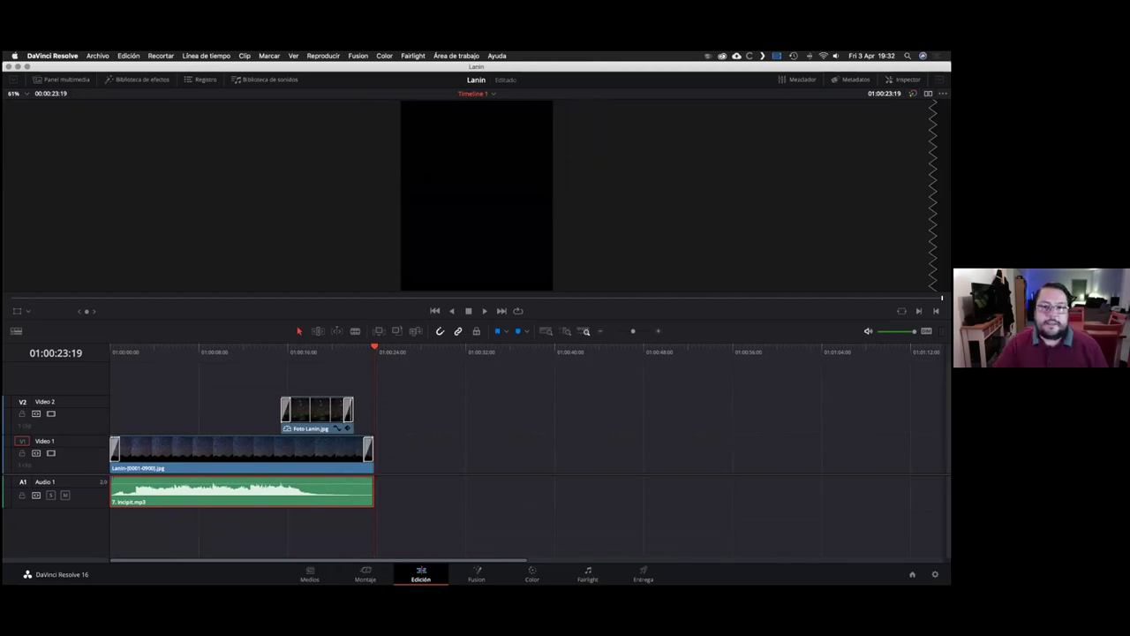
Step: Inspect timeline frames around the 10-second mark and return the playhead to the start
click(220, 358)
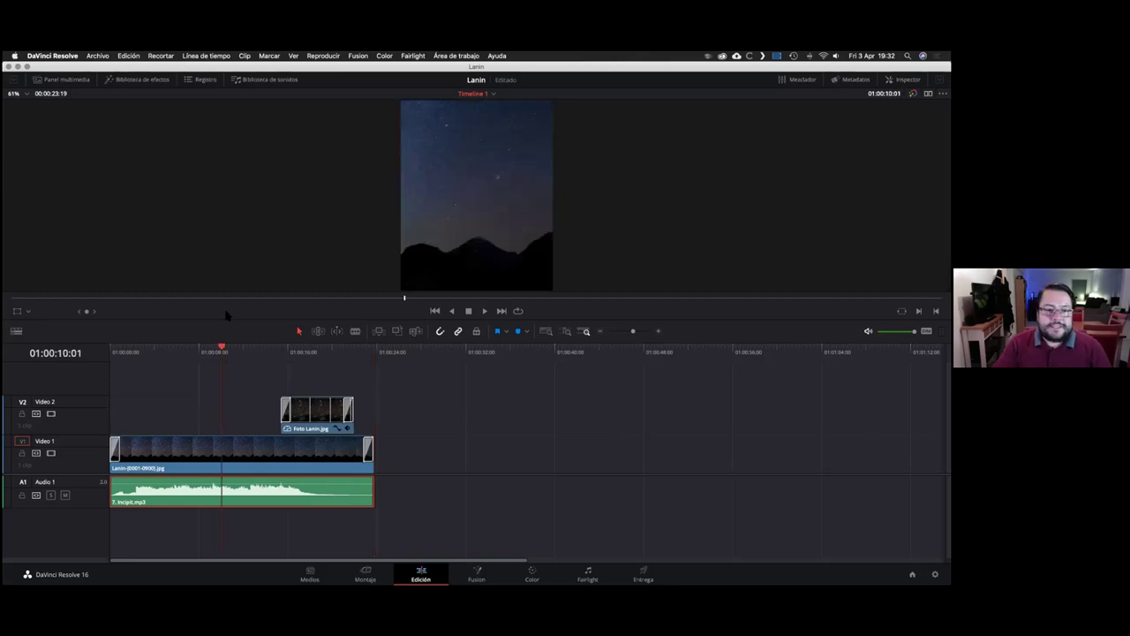
click(177, 350)
click(226, 351)
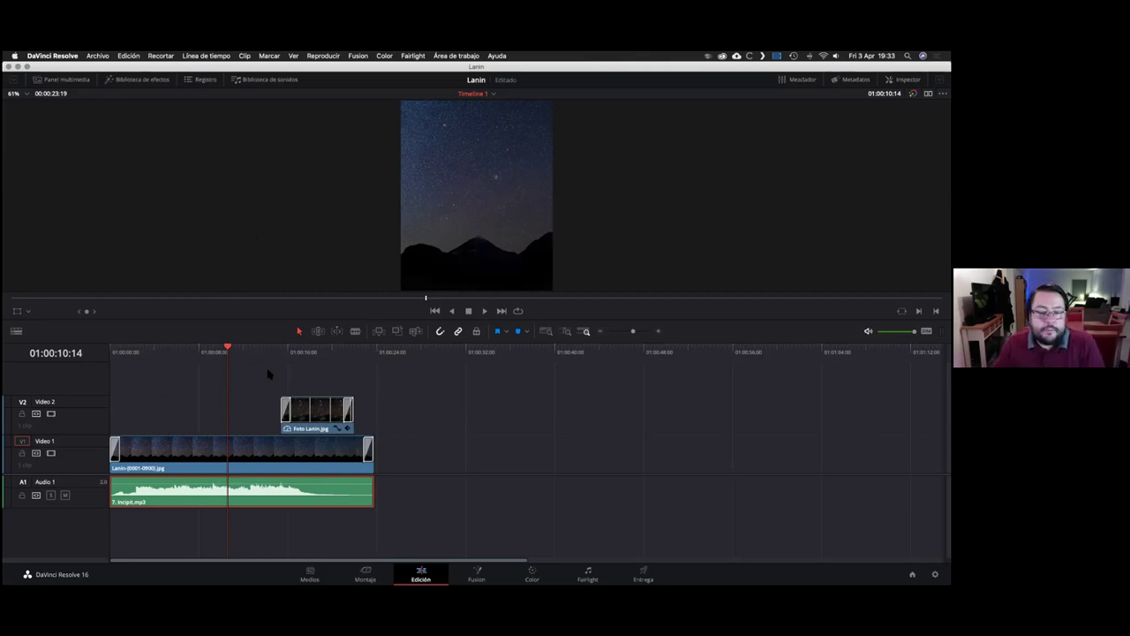
click(229, 350)
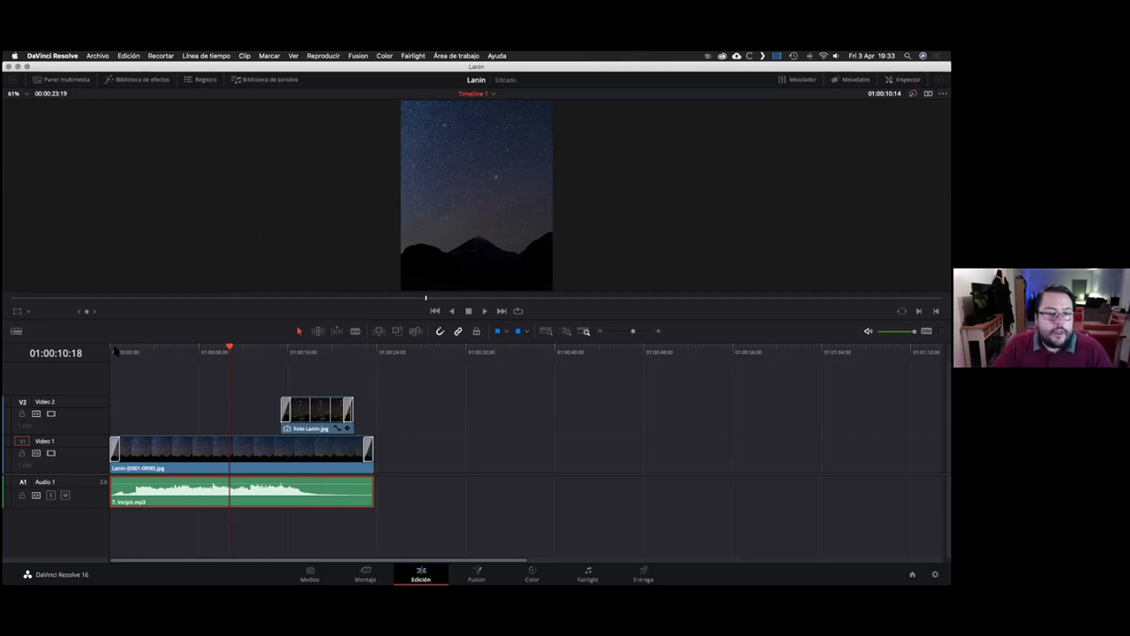
click(112, 349)
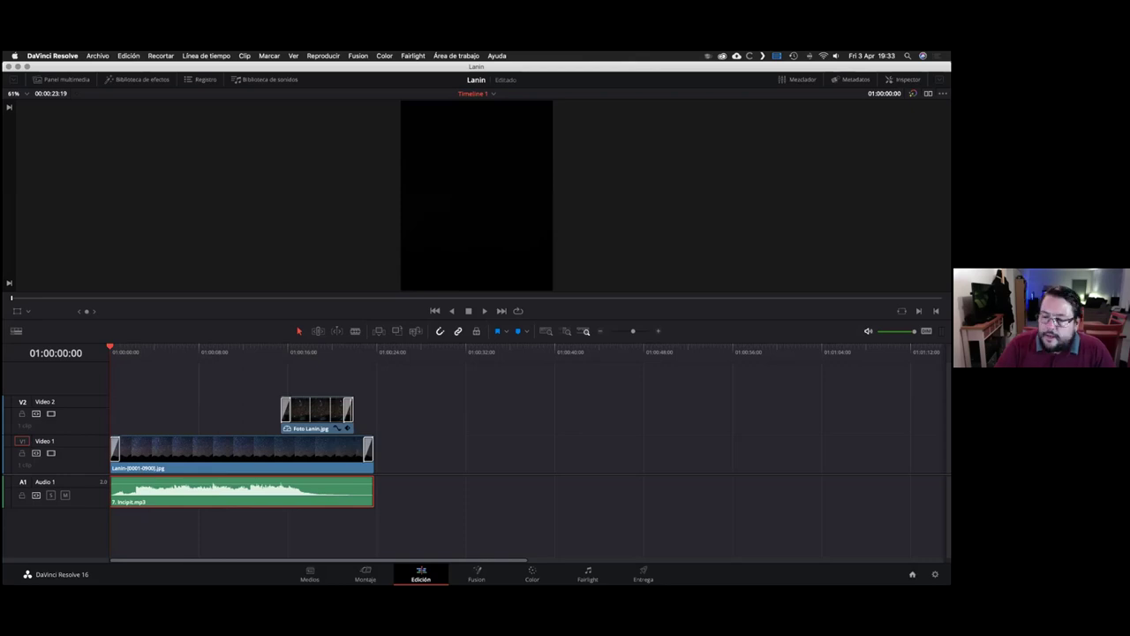
Step: Create a new project named Prueba Lanin, discarding the unsaved changes in the open Lanin project
key(shift+1)
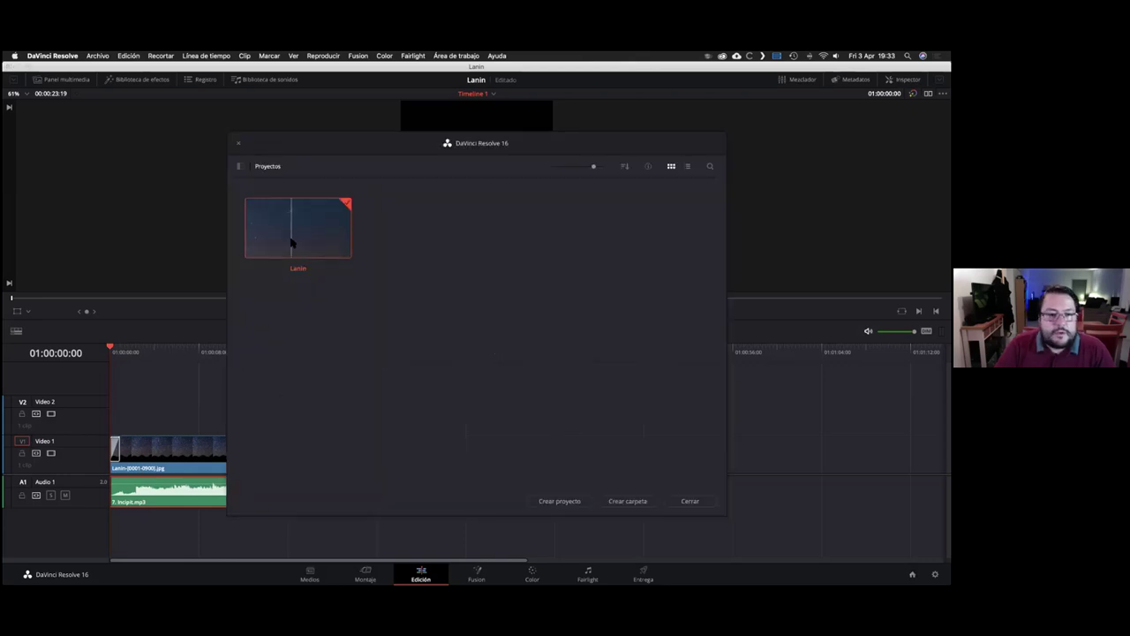
click(550, 500)
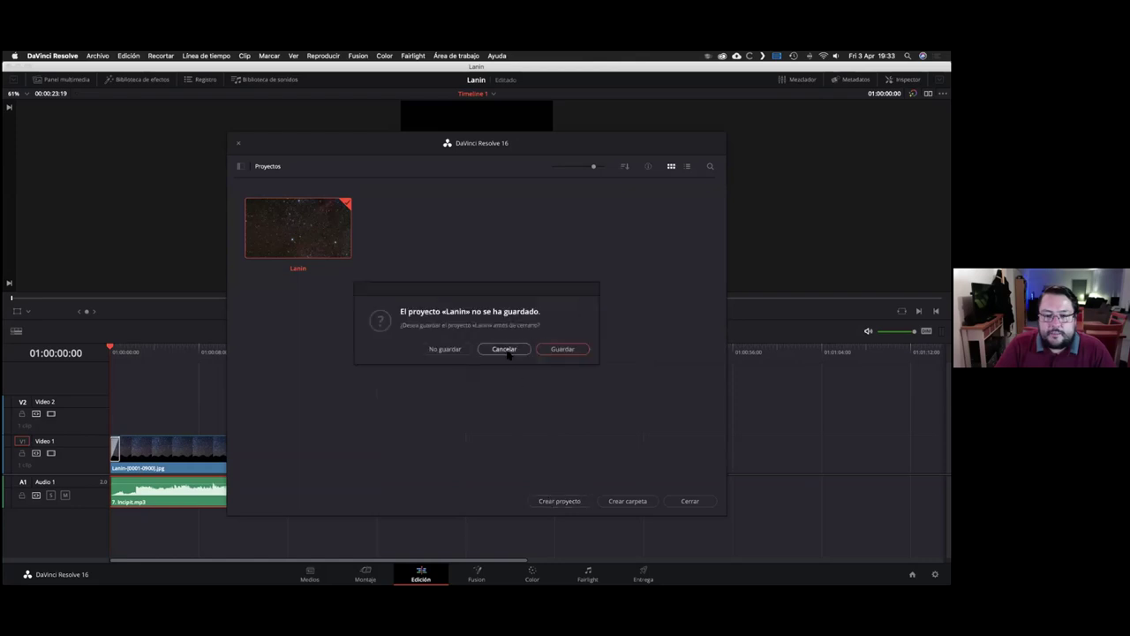
click(463, 351)
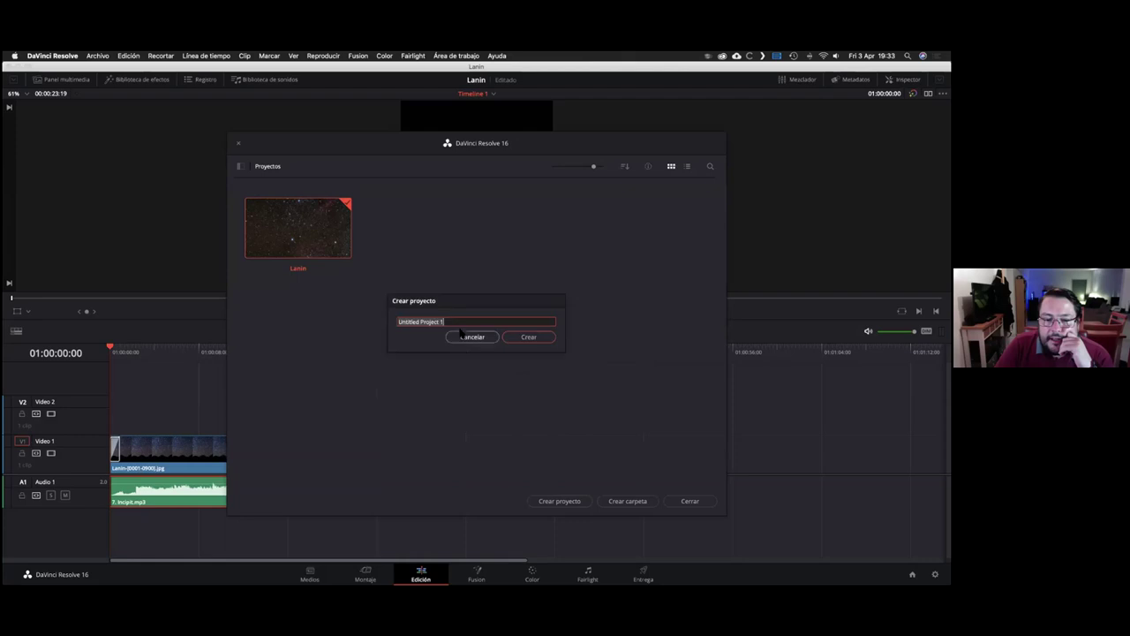
text(Prueba L)
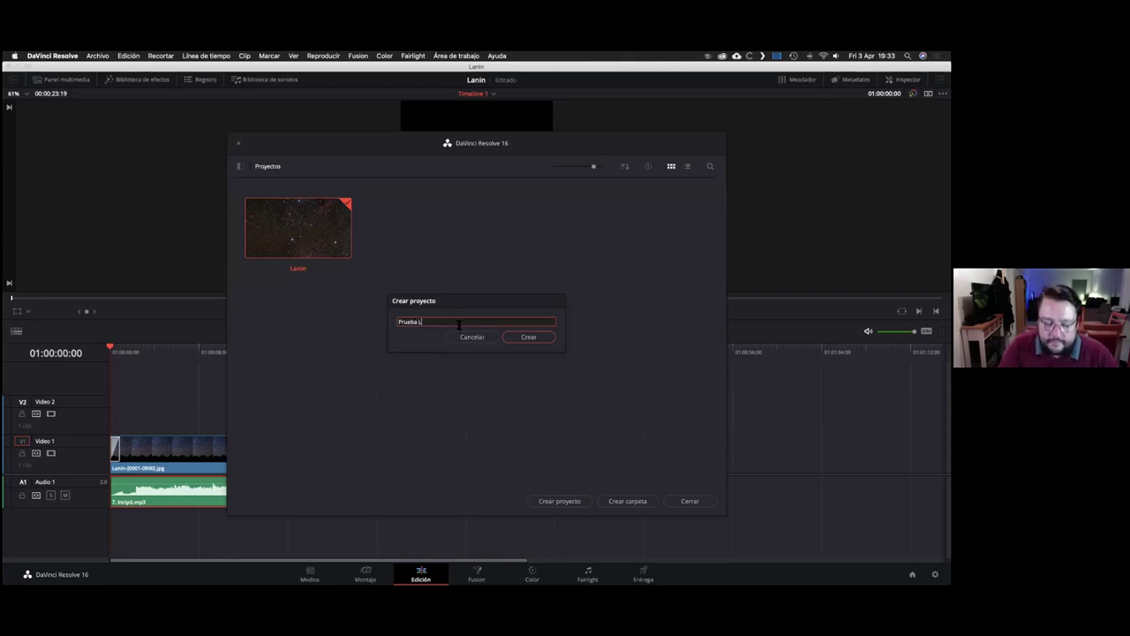
click(513, 337)
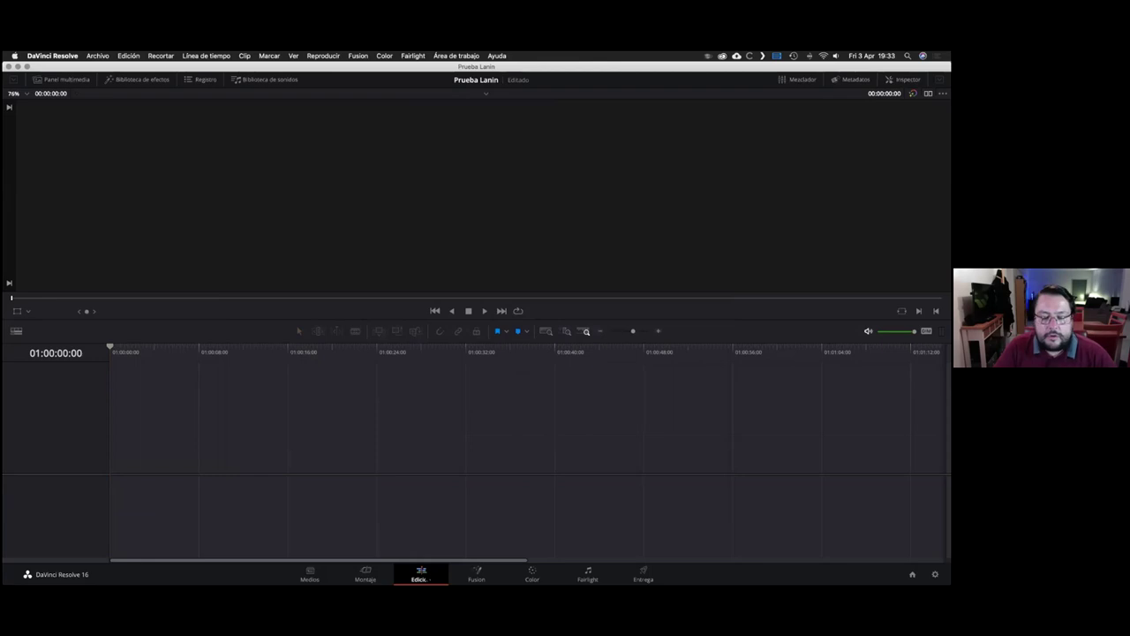
Step: Set the project's timeline resolution to a custom 1080 x 1350 and save the project settings
click(97, 55)
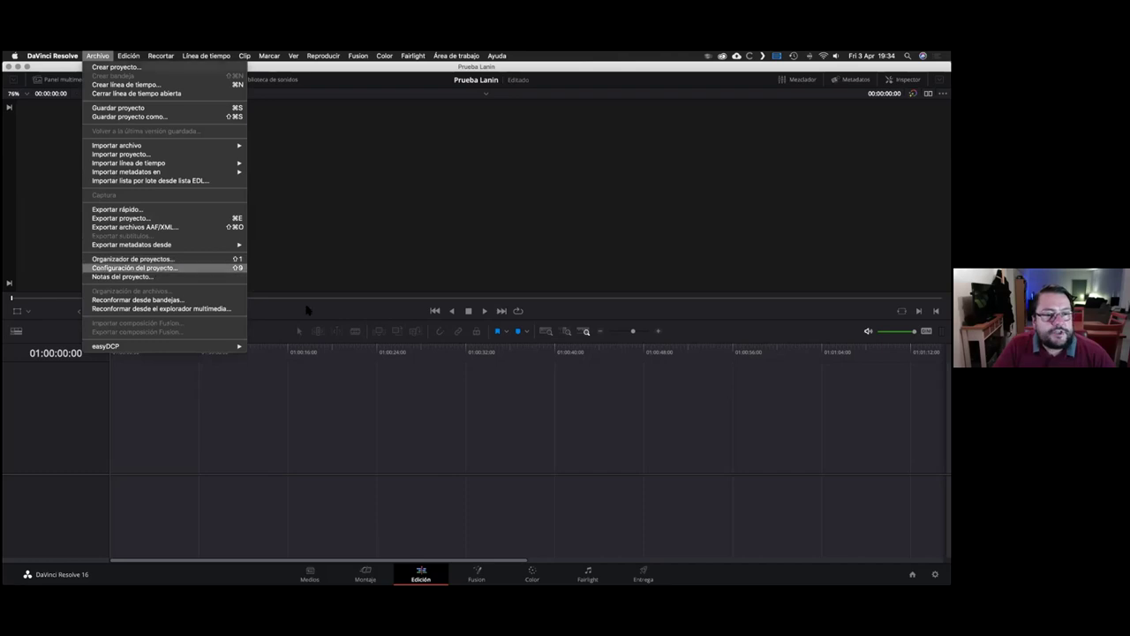
click(362, 296)
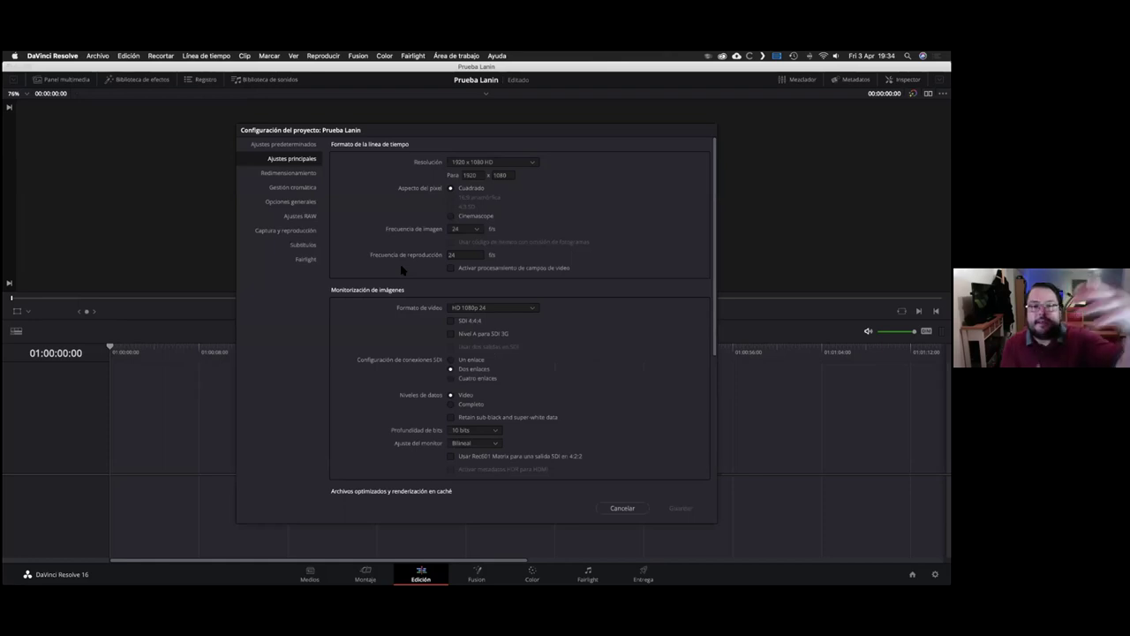
double_click(469, 175)
text(108)
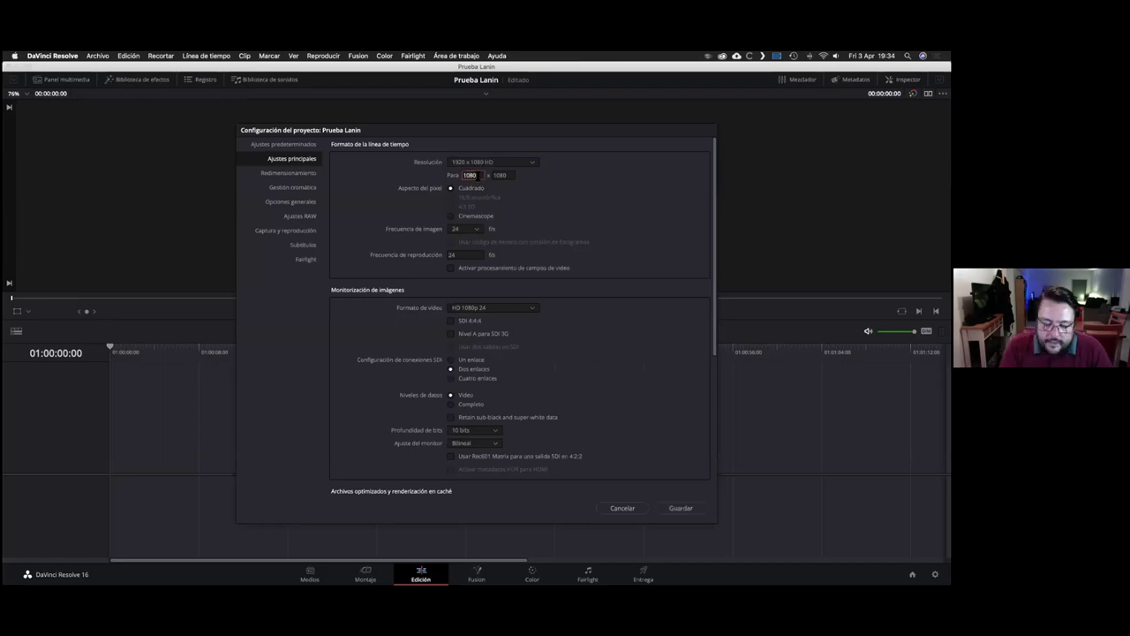
text(0)
double_click(500, 175)
text(1350)
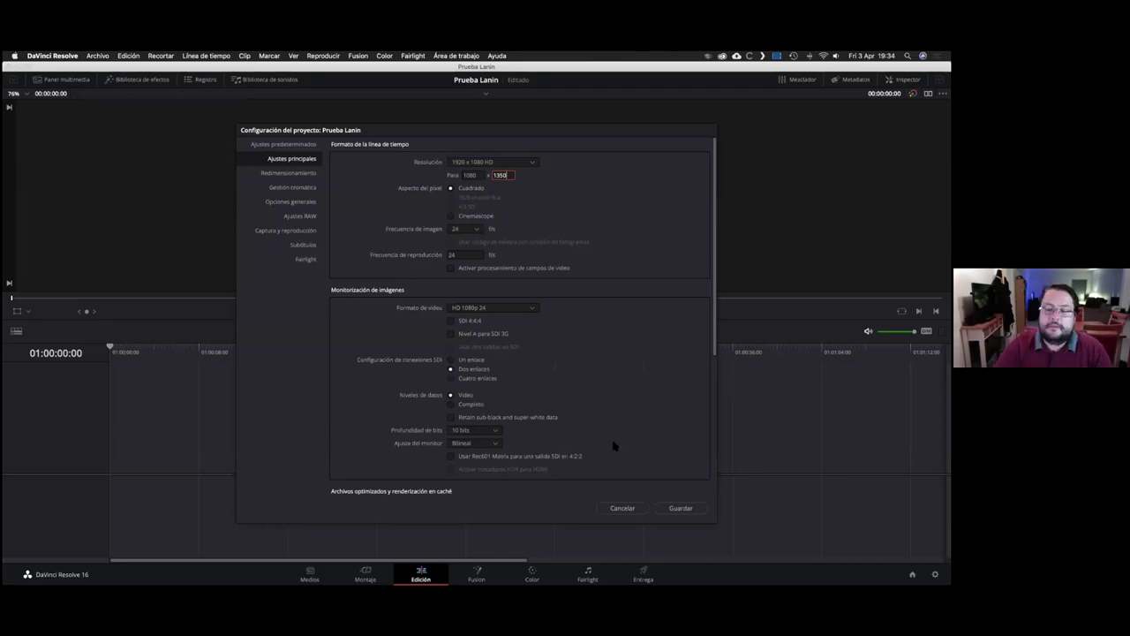
click(684, 508)
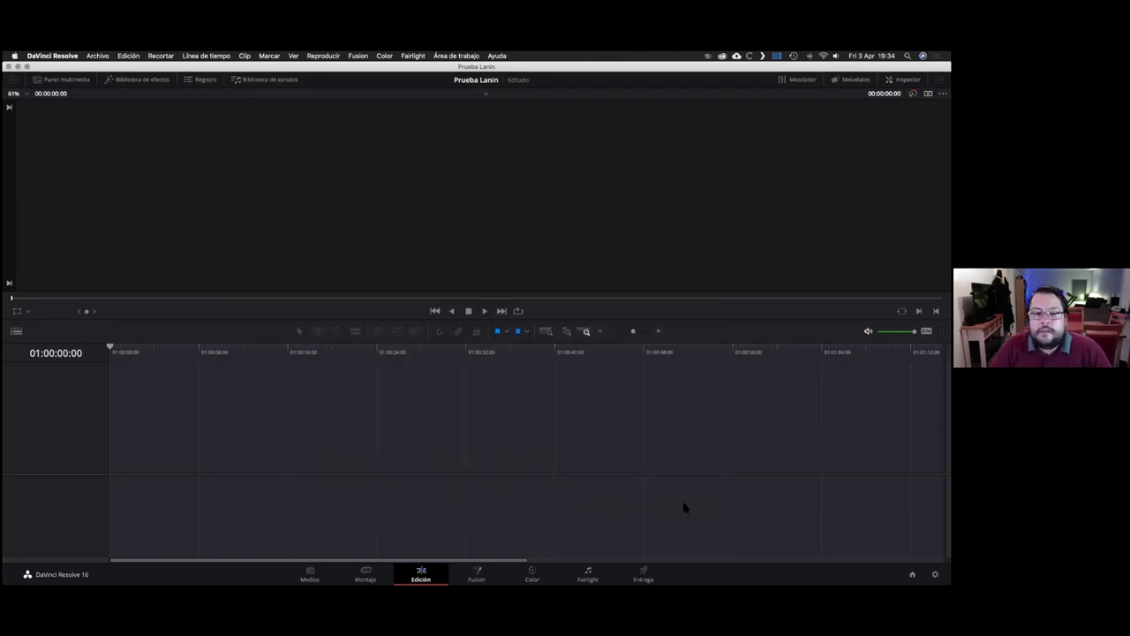
Step: Switch to Finder, open the Lanin folder inside Astro and reposition its window so the timeline start stays accessible
key(super+Tab)
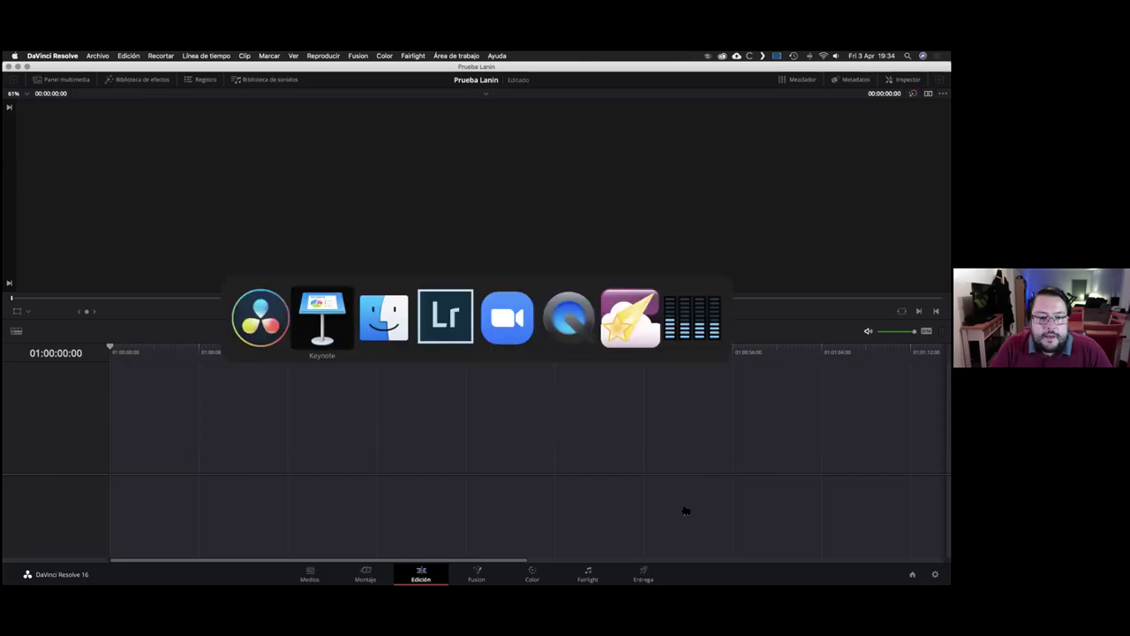
key(super+Tab)
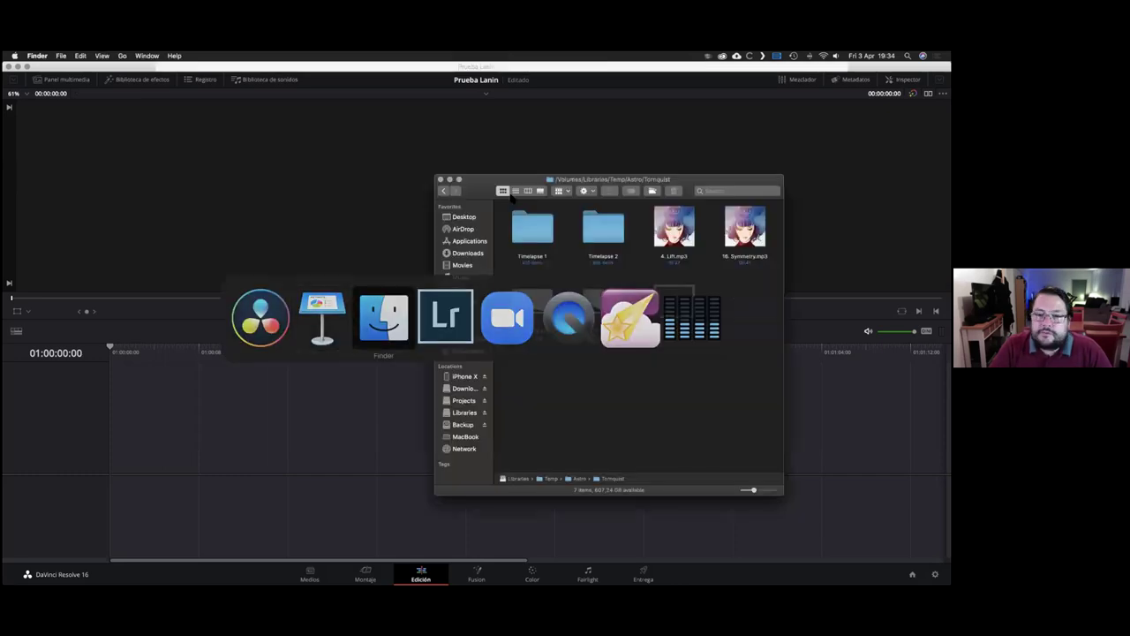
key(super+Up)
key(Left)
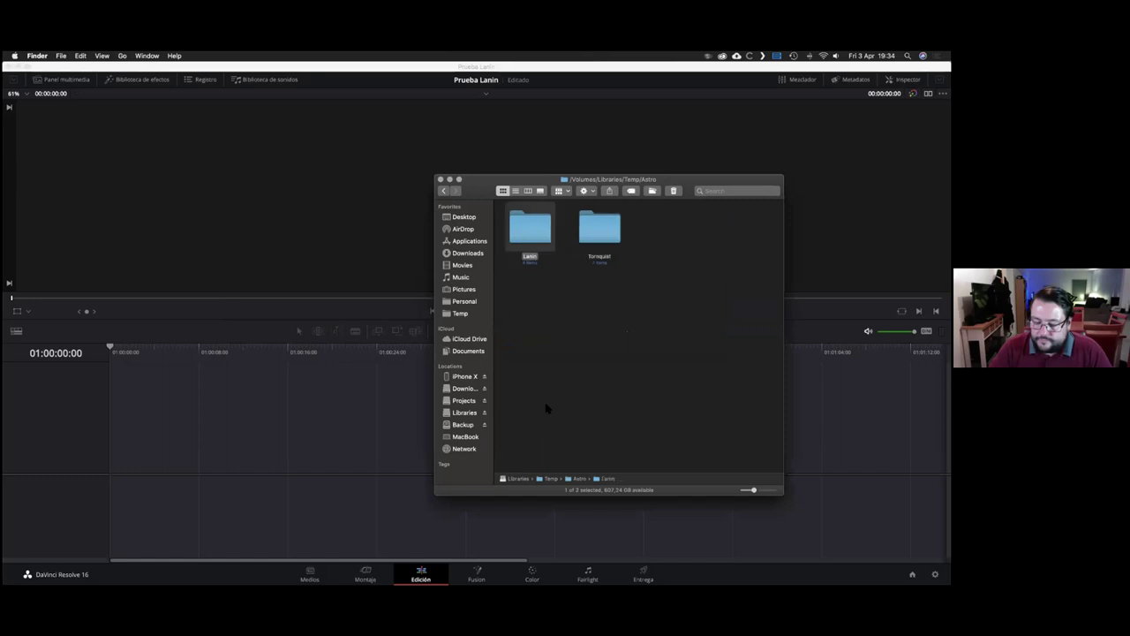
key(super+Down)
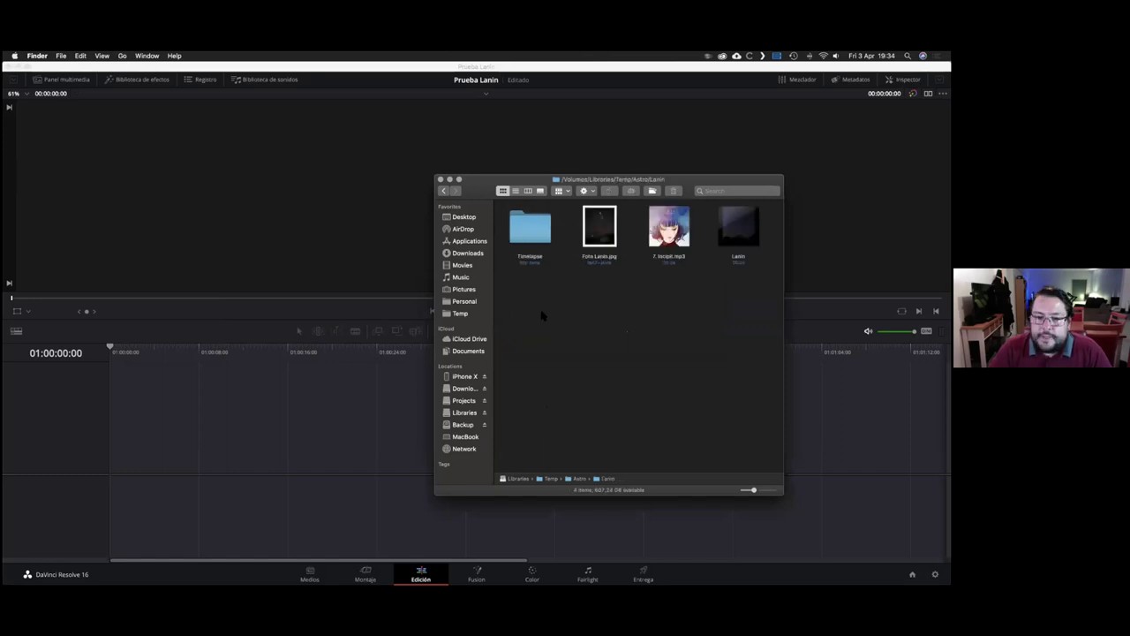
drag(548, 189, 654, 177)
drag(657, 224, 652, 213)
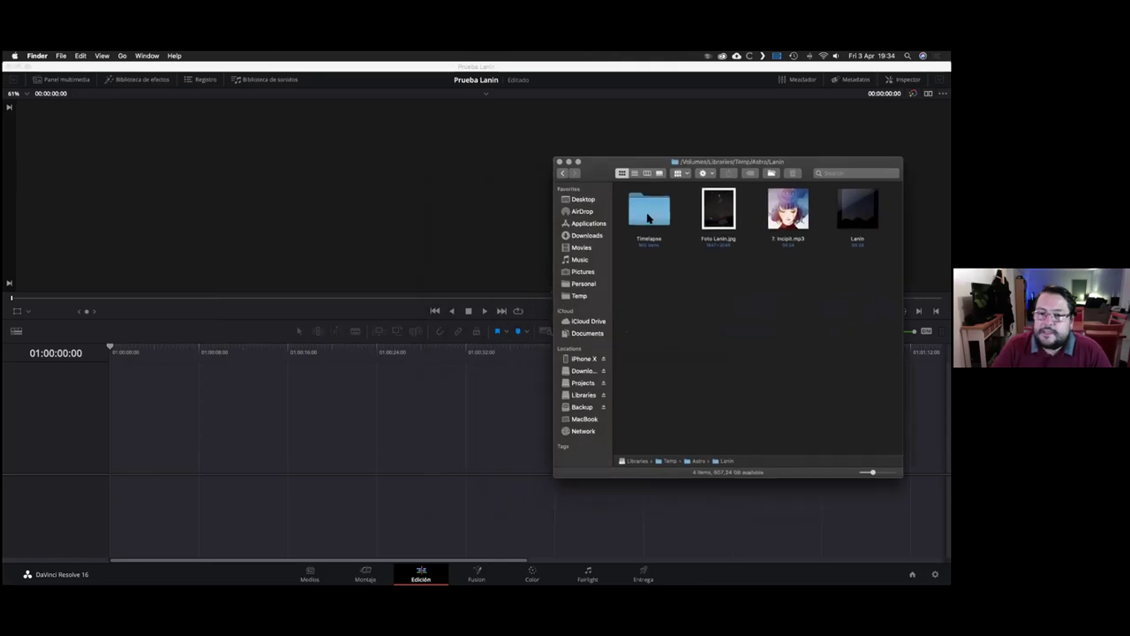
Step: Check the frames in the Timelapse folder and add the folder as an image sequence at the start of the DaVinci Resolve timeline
click(648, 218)
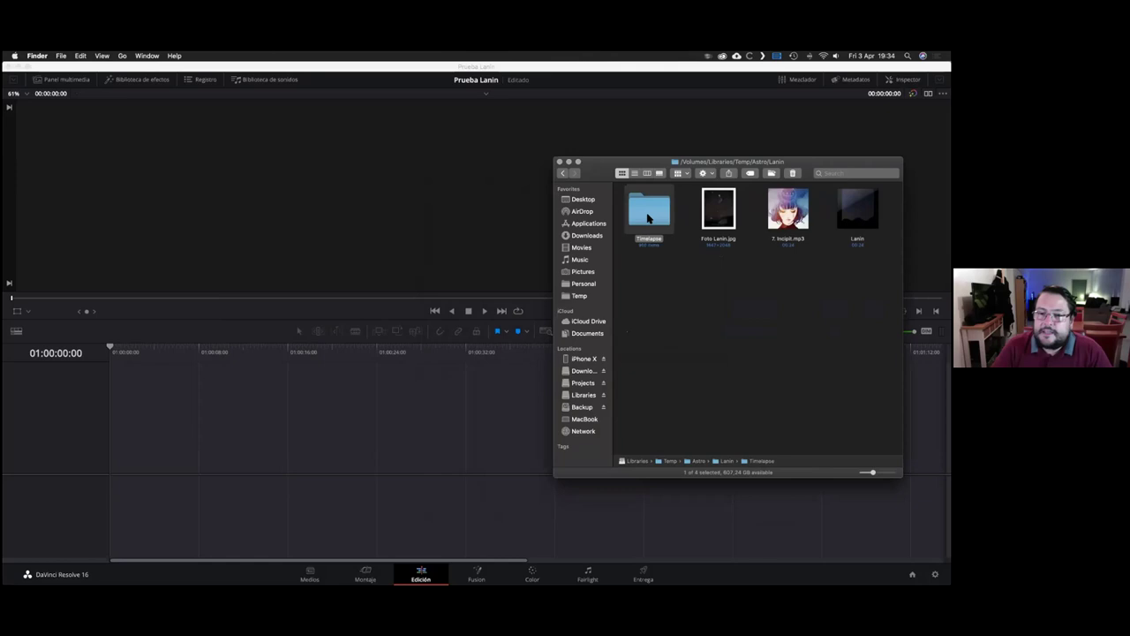
double_click(648, 218)
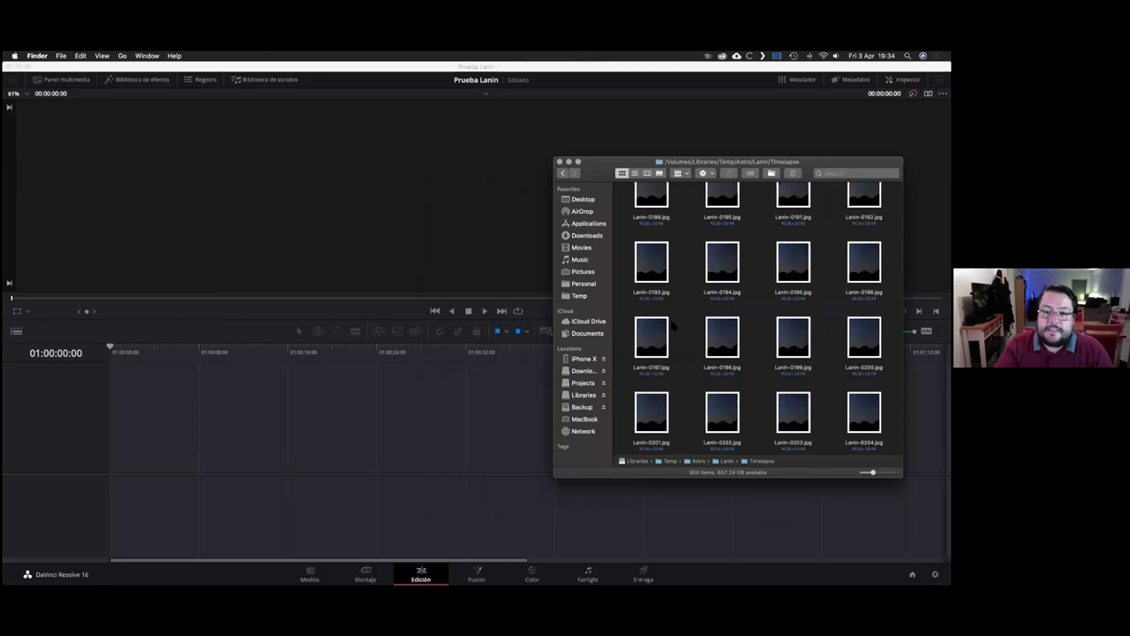
key(super+Up)
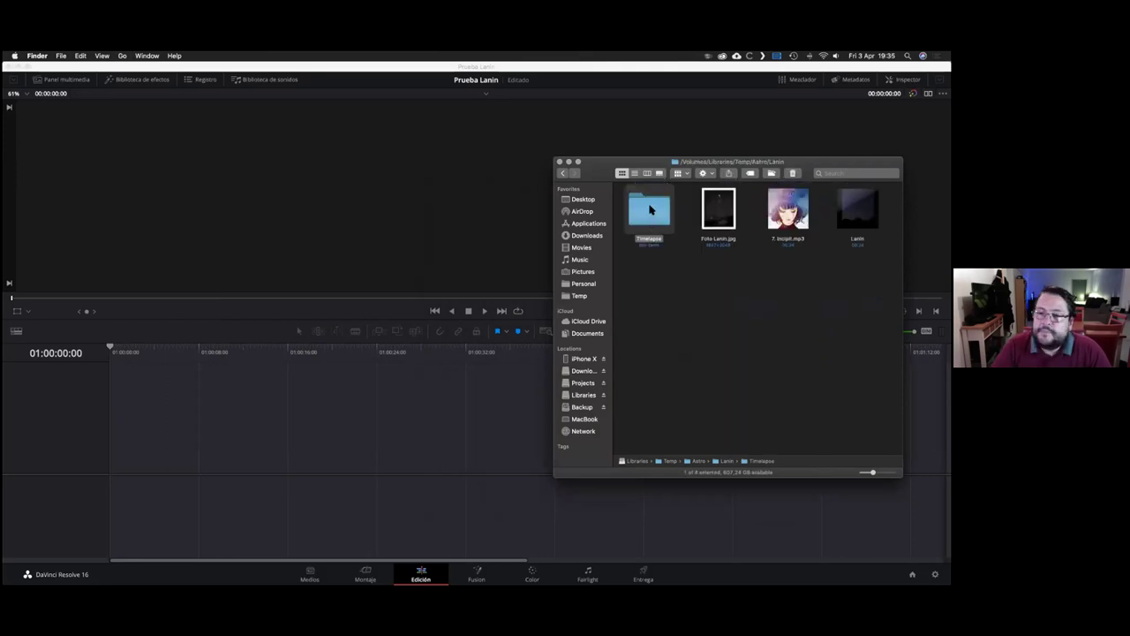
drag(650, 208, 114, 446)
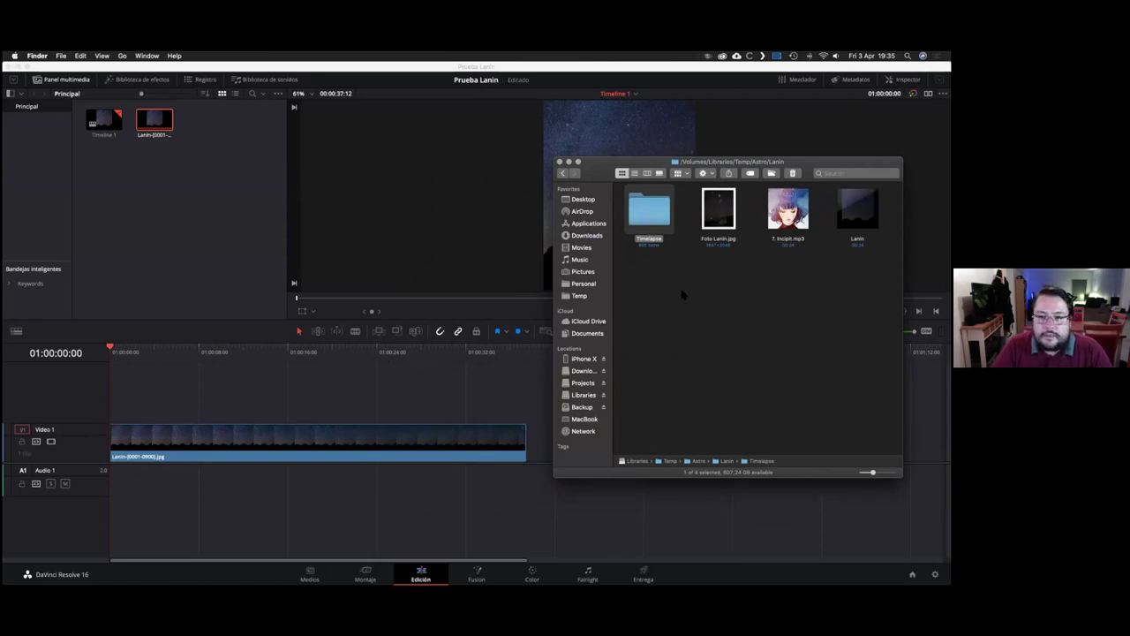
key(super+Down)
key(super+Up)
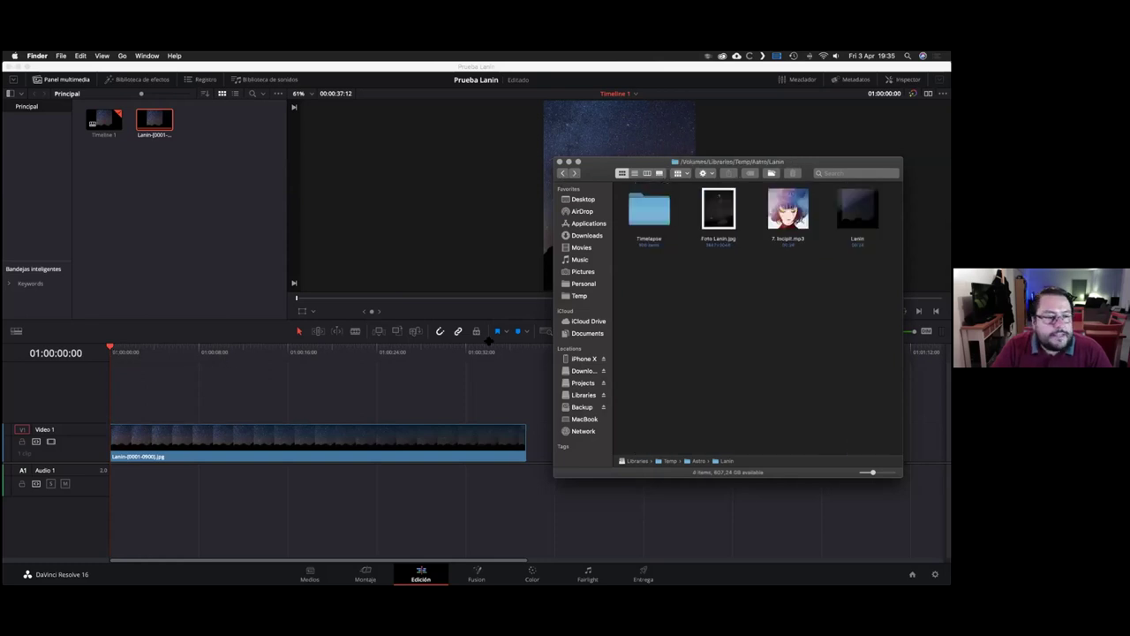
Step: Switch to DaVinci Resolve, play the first half of the image sequence and return the playhead to the start
click(489, 341)
click(628, 312)
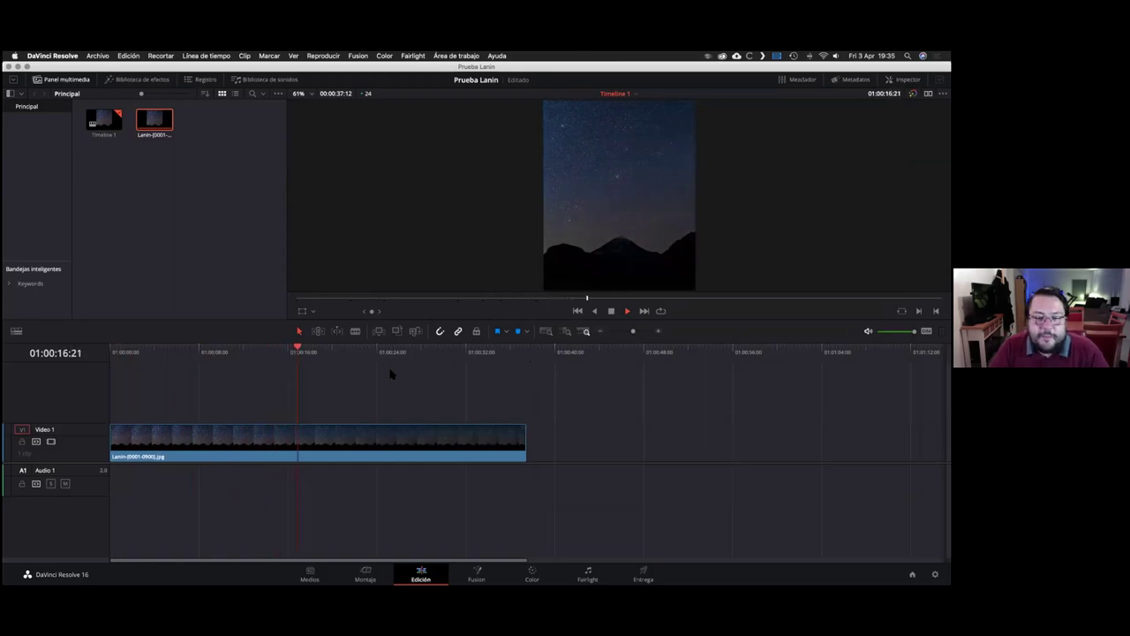
key(space)
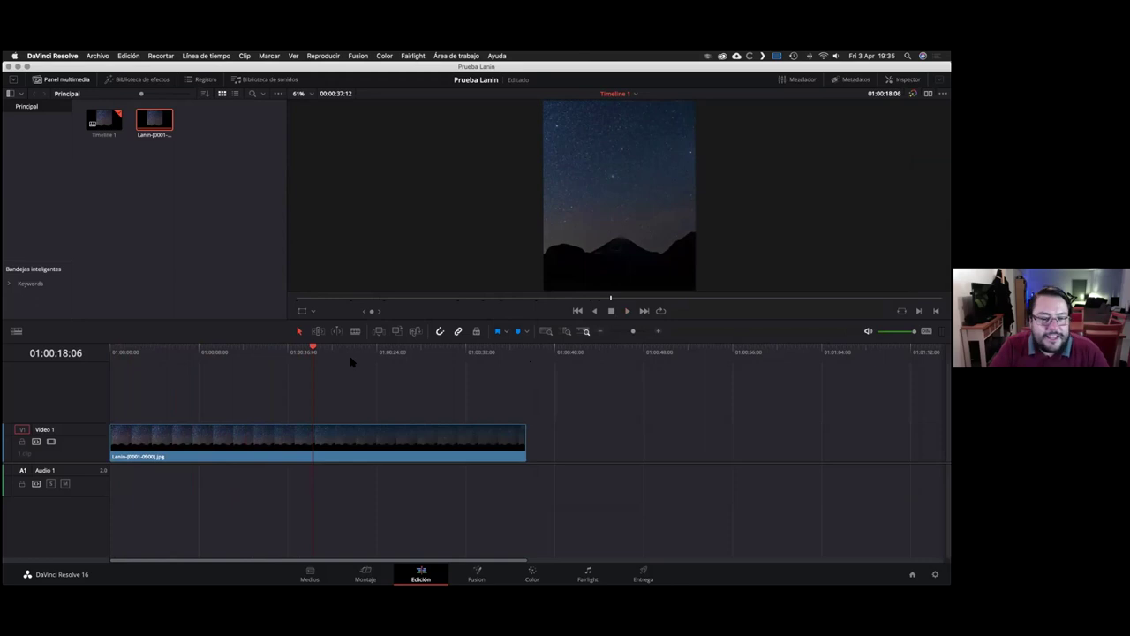
key(j)
key(j)
key(Home)
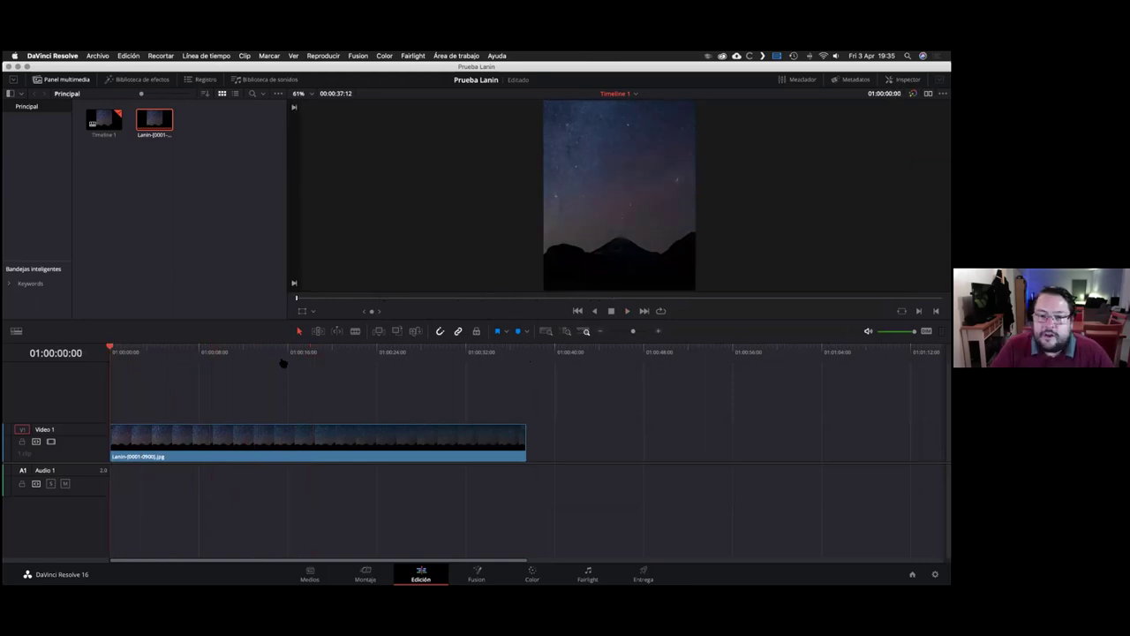
Step: Add 7. Incipit.mp3 from the Lanin folder in Finder to the Audio 1 track at the timeline start
key(super+Tab)
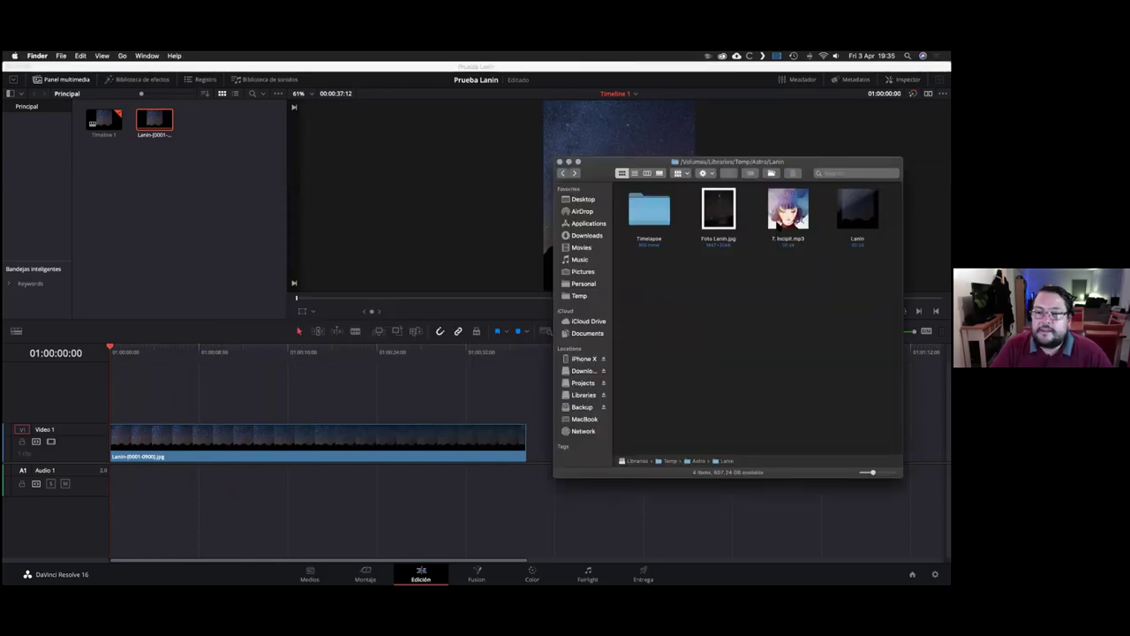
click(788, 210)
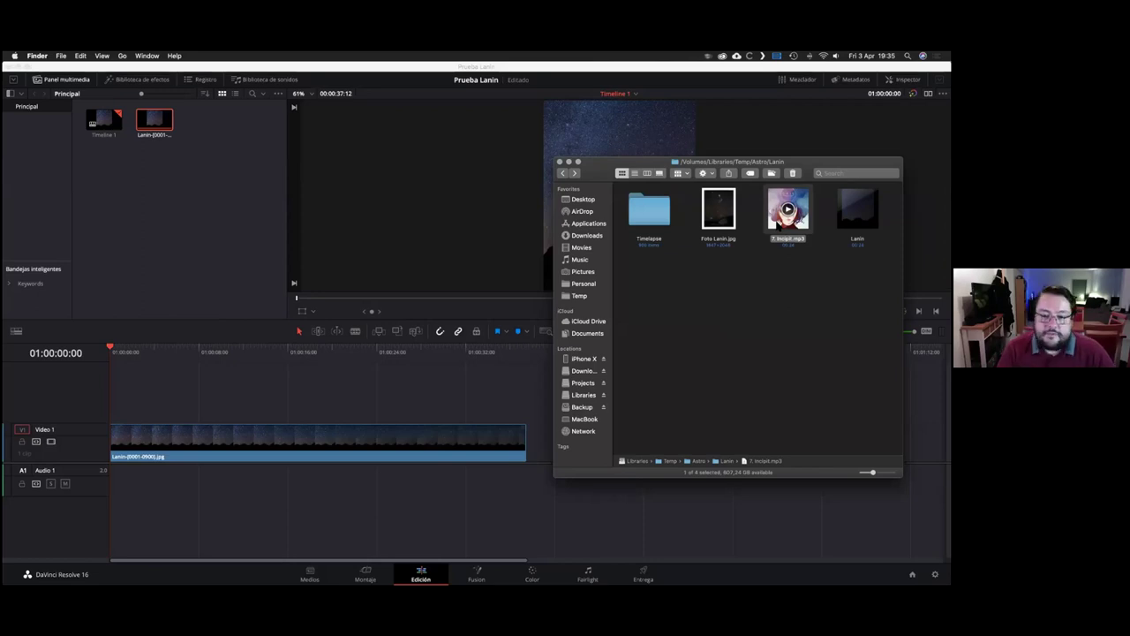
drag(777, 226, 122, 482)
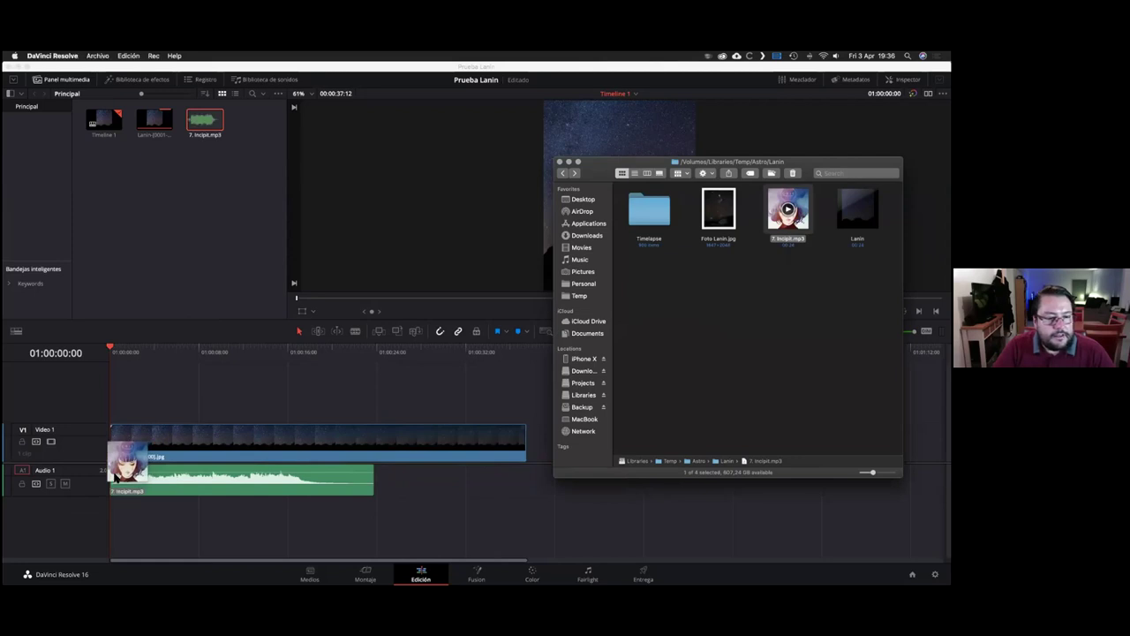
Step: Select the video and music clips in turn, play the opening seconds with sound and return the playhead to the start
click(278, 442)
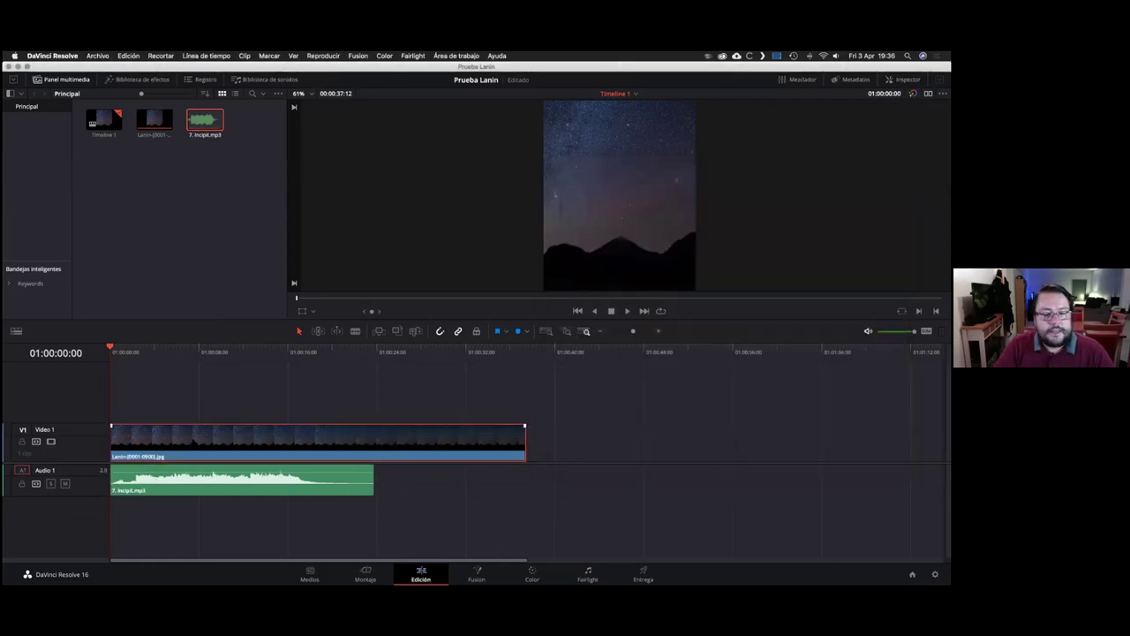
click(196, 470)
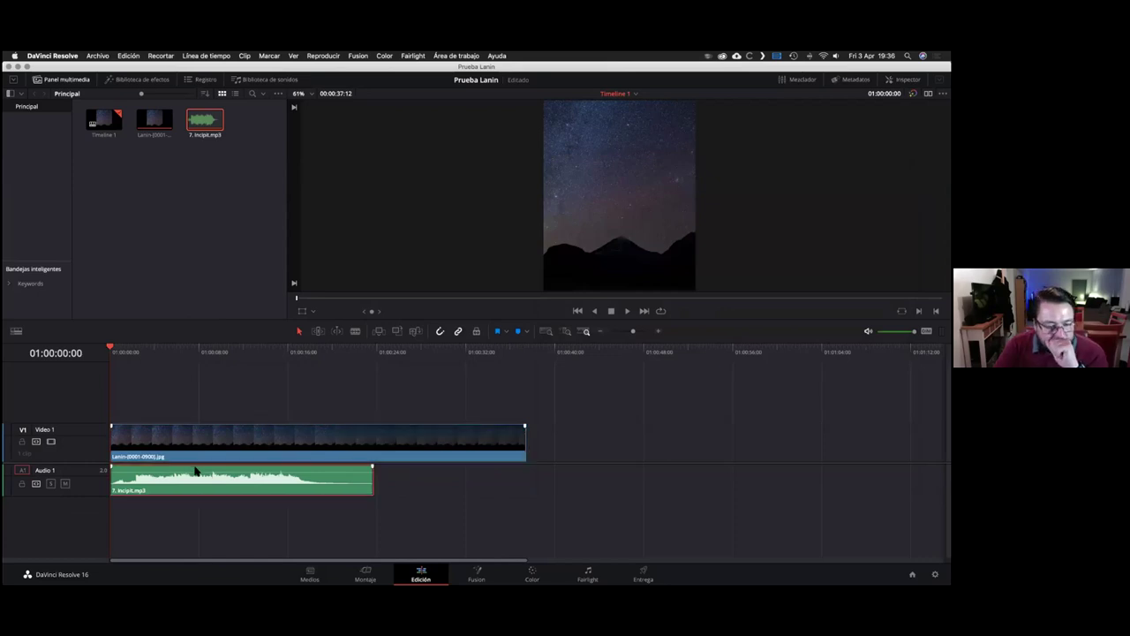
click(627, 311)
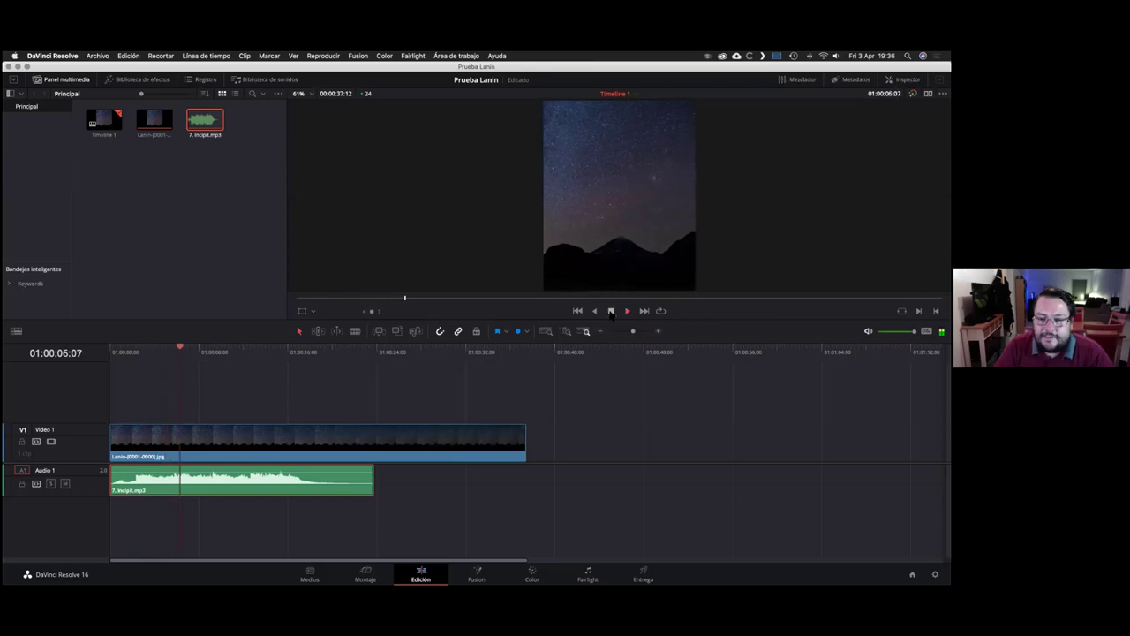
click(161, 350)
click(120, 351)
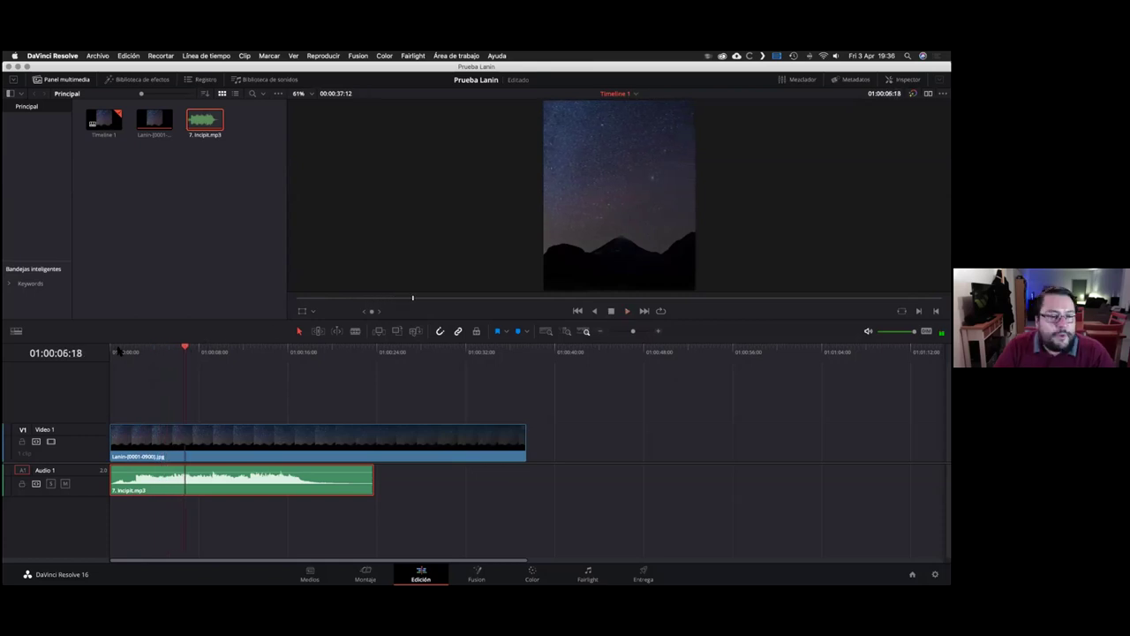
key(Home)
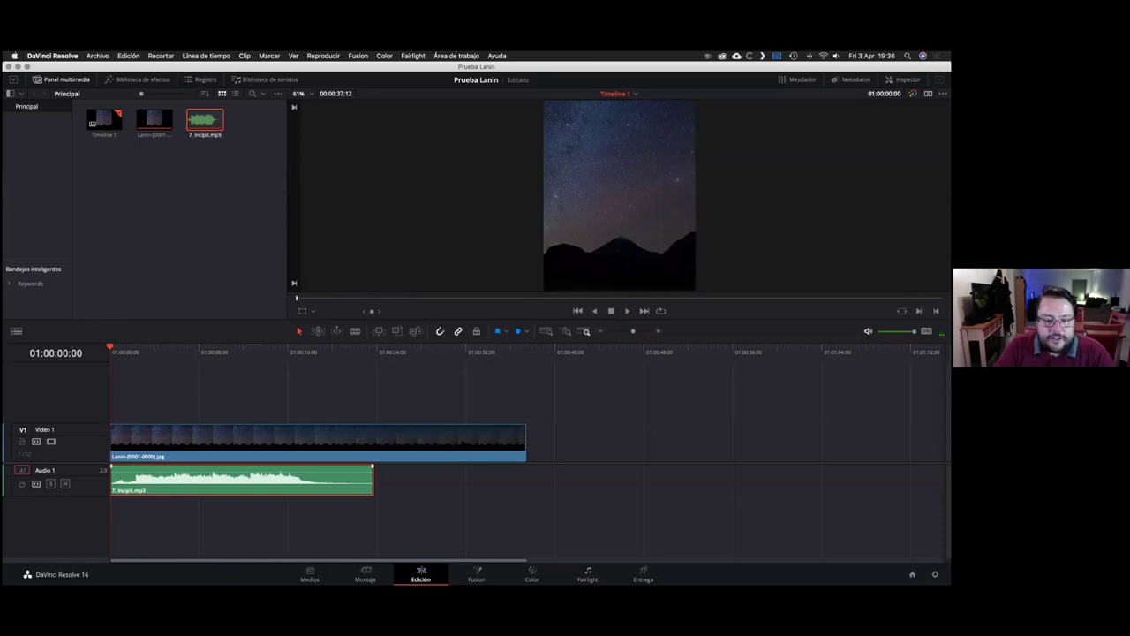
Step: Trim the image sequence's end to about 22 seconds and add Foto Lanin.jpg from Finder on a track above it at about 14 seconds
click(525, 441)
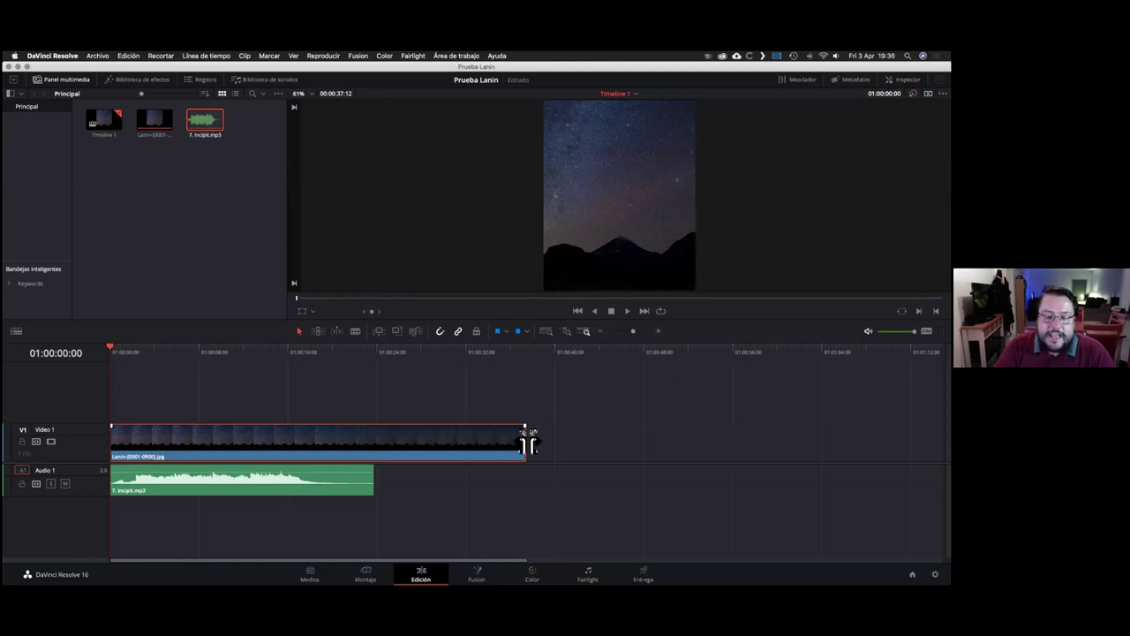
drag(527, 444, 291, 459)
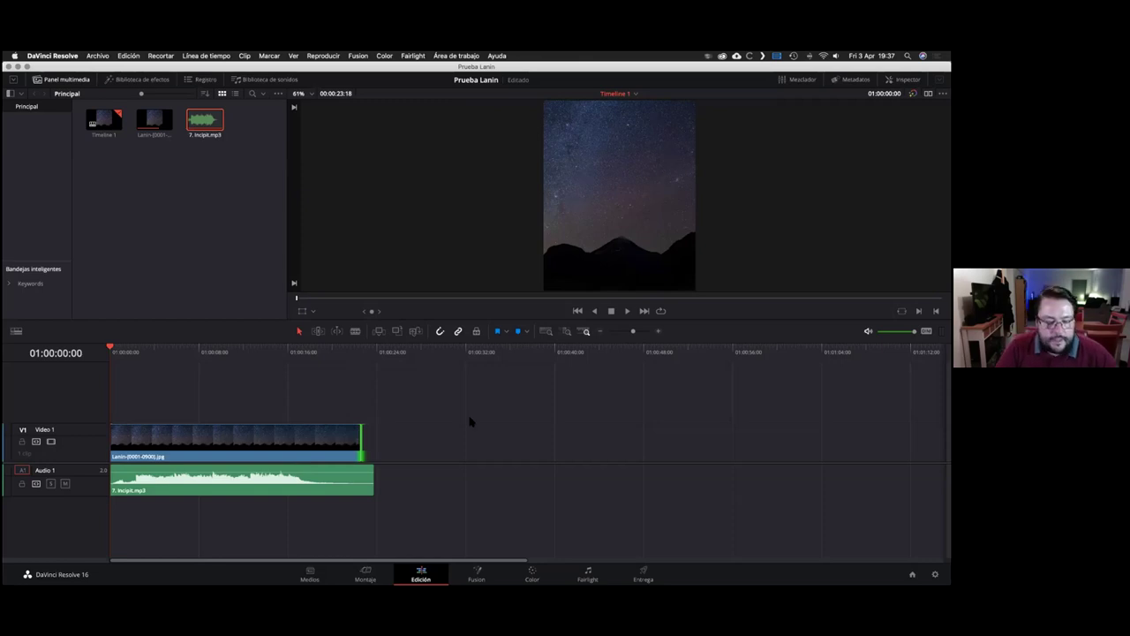
key(super+Tab)
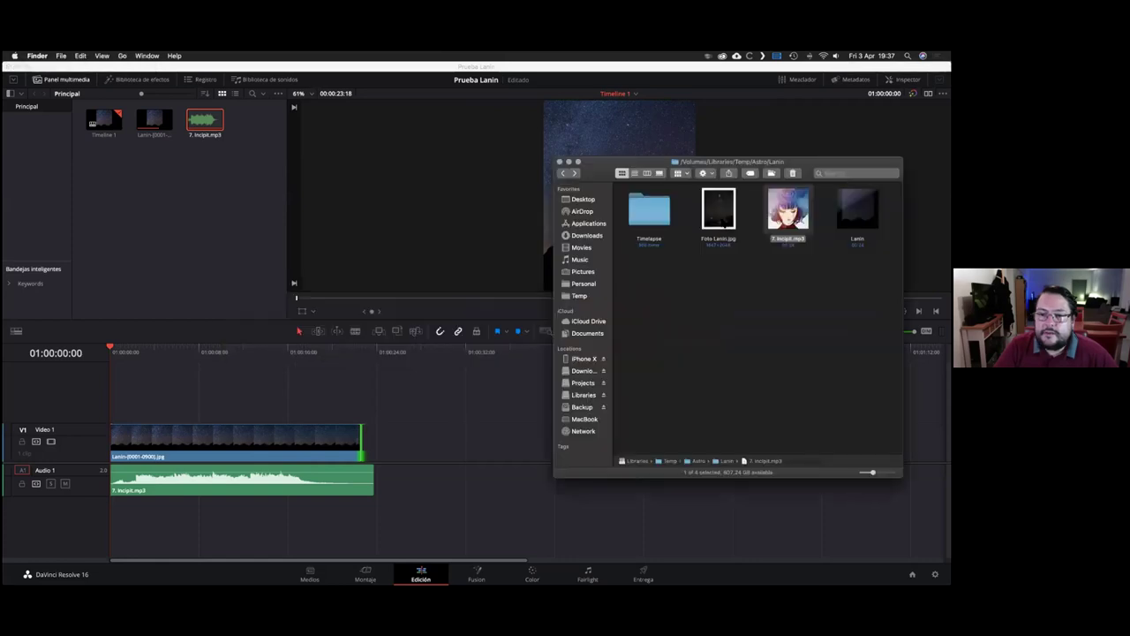
drag(717, 216, 262, 392)
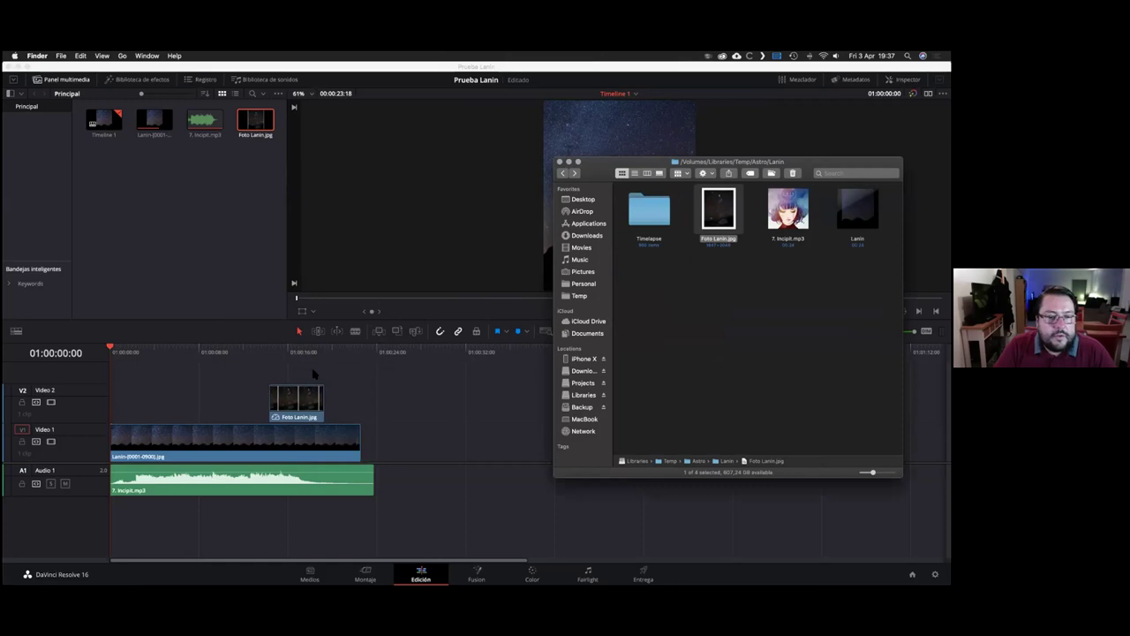
Step: Switch to DaVinci Resolve, play the timeline from about 12 seconds to the end, check the photo's start and return to the beginning
click(252, 335)
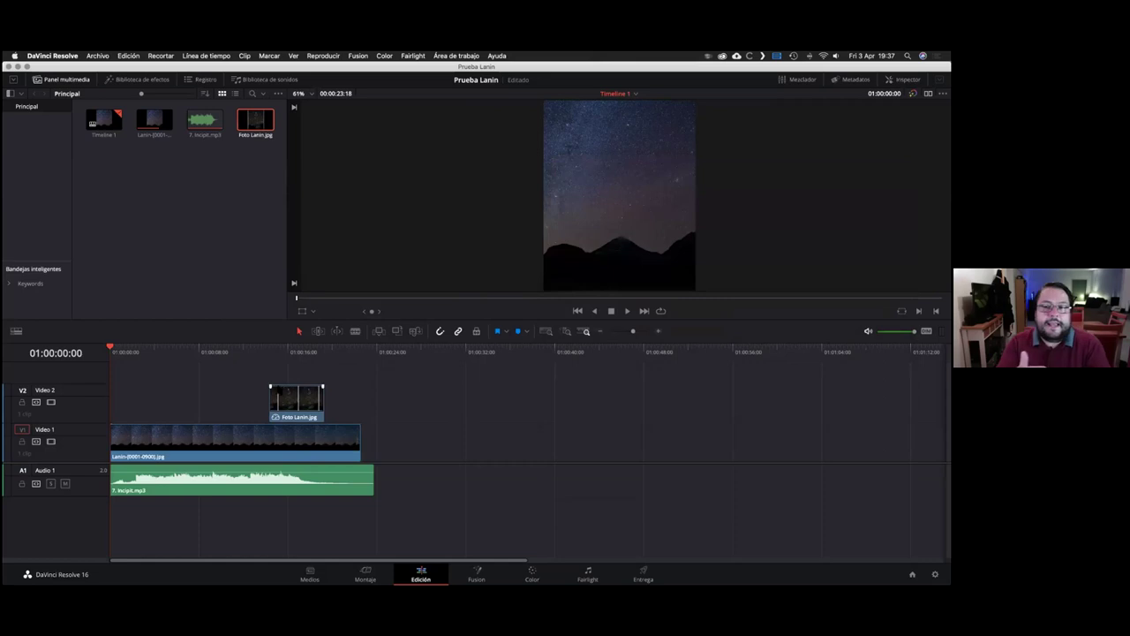
click(246, 351)
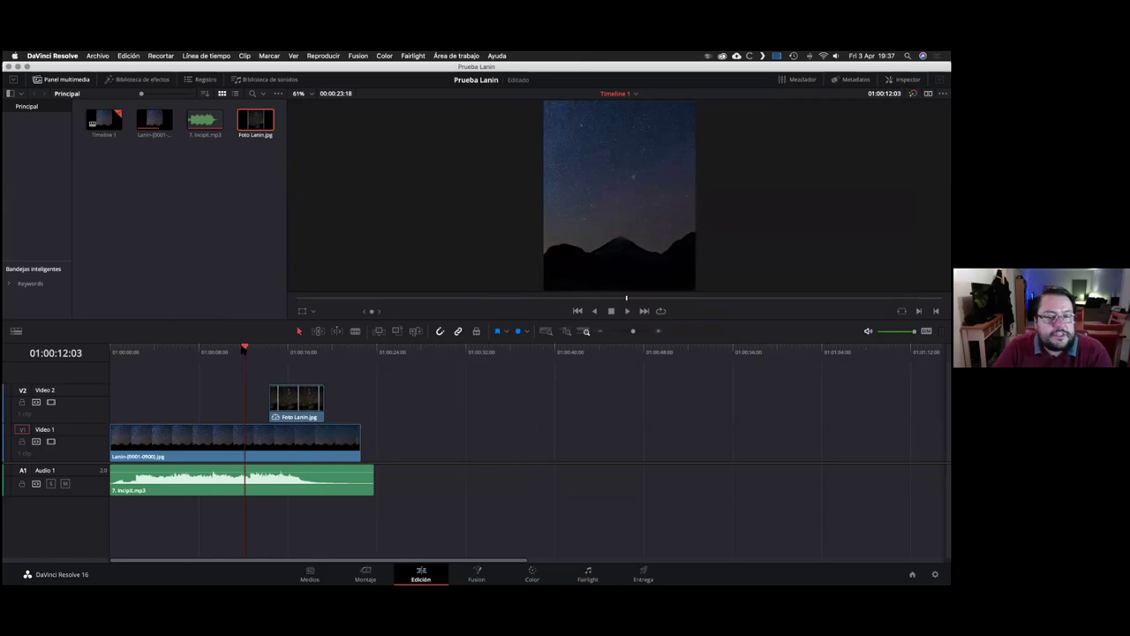
click(241, 351)
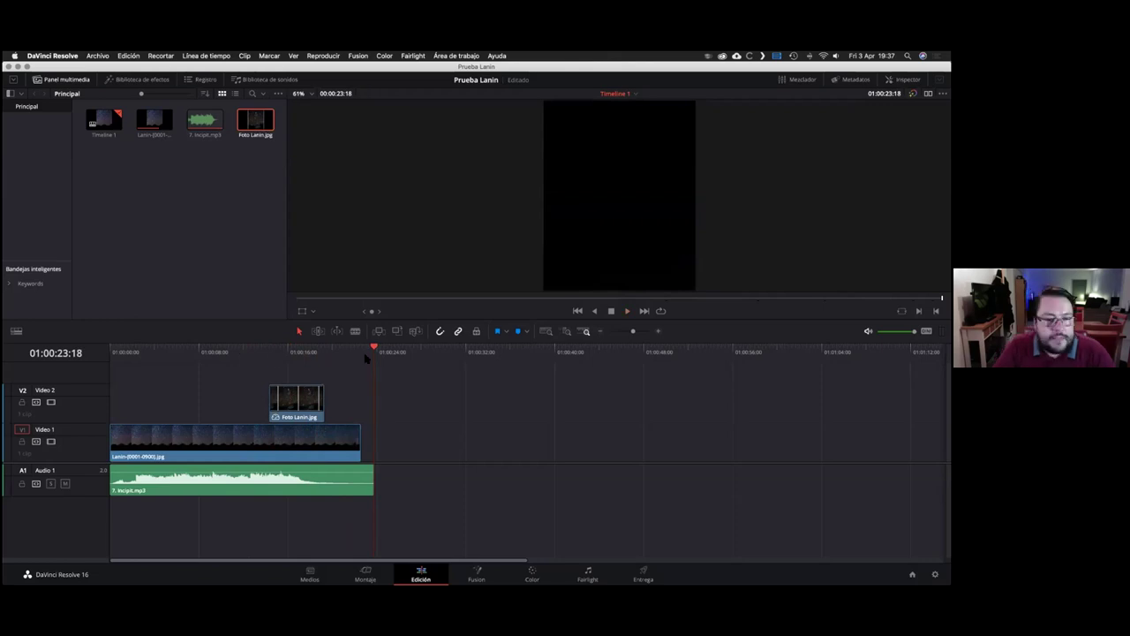
click(271, 349)
drag(270, 349, 247, 349)
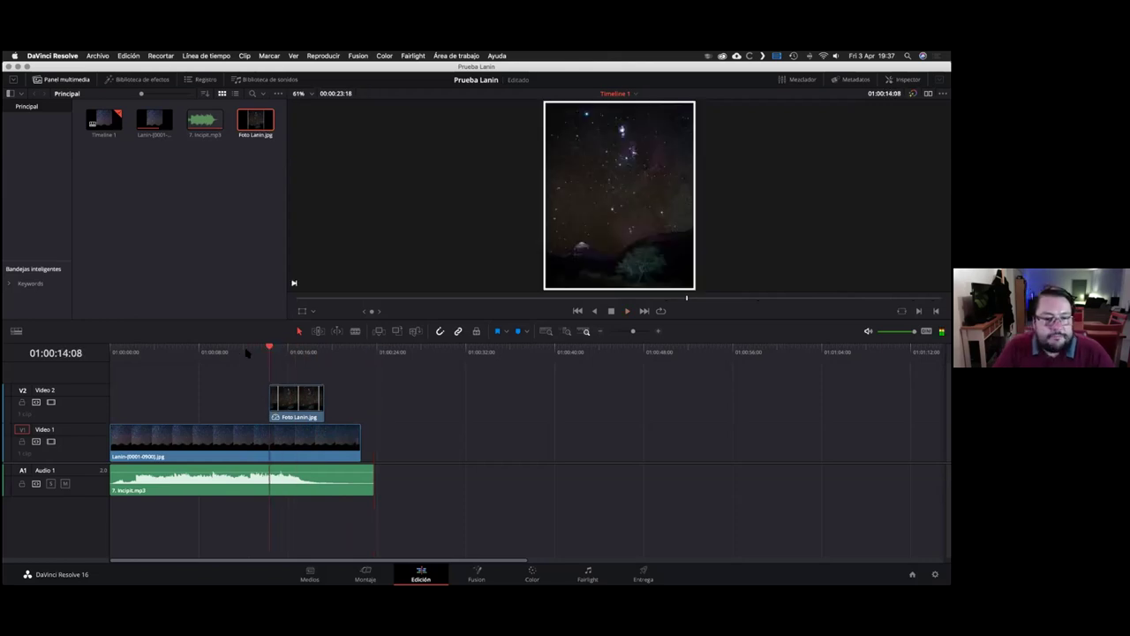
click(113, 350)
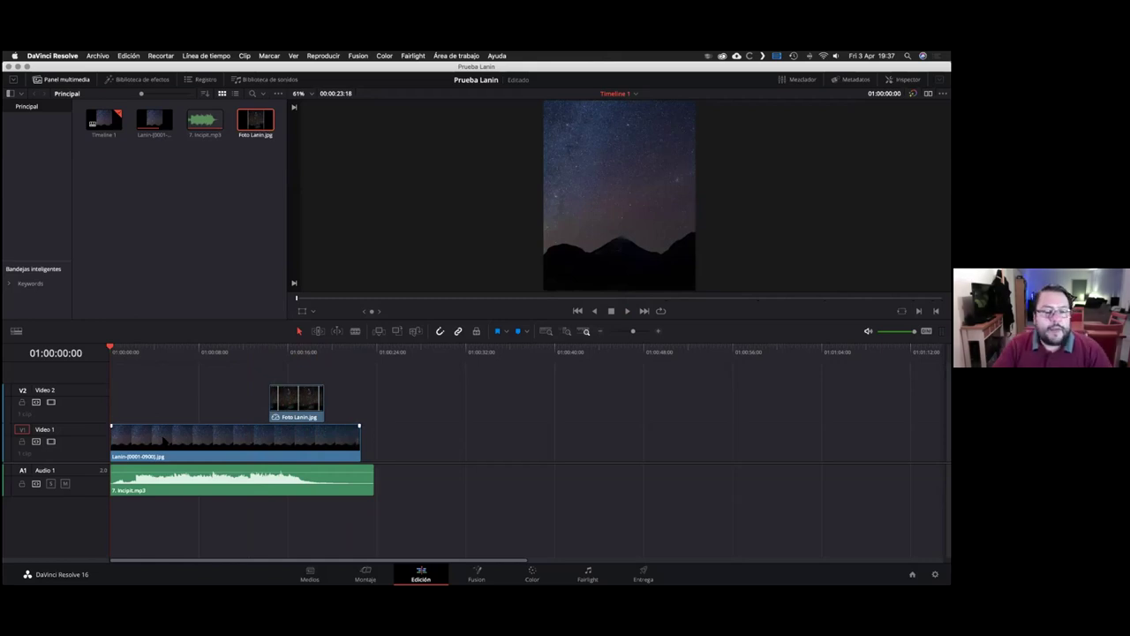
Step: Check the photo clip's first frame, select the image sequence on Video 1 and preview its opening second from the timeline start
click(278, 351)
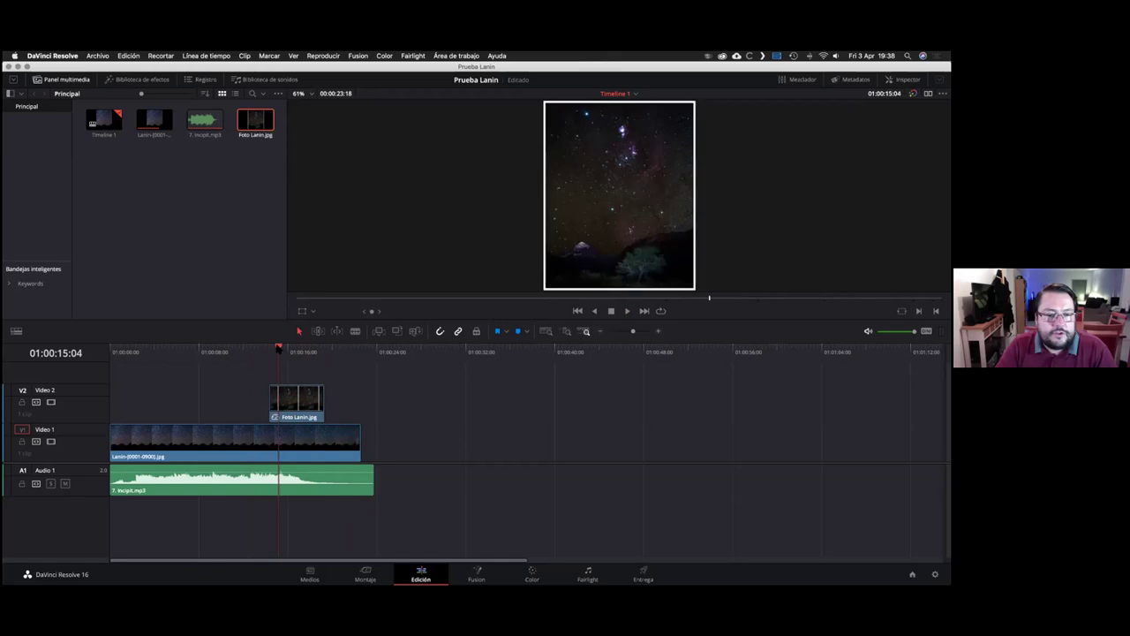
key(j)
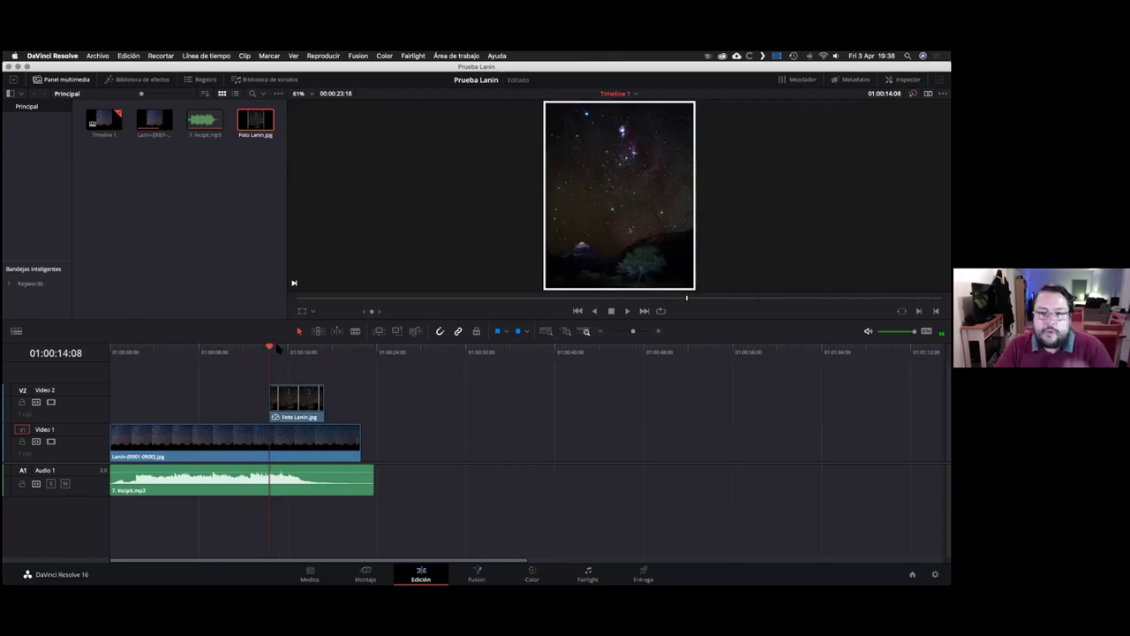
key(shift+v)
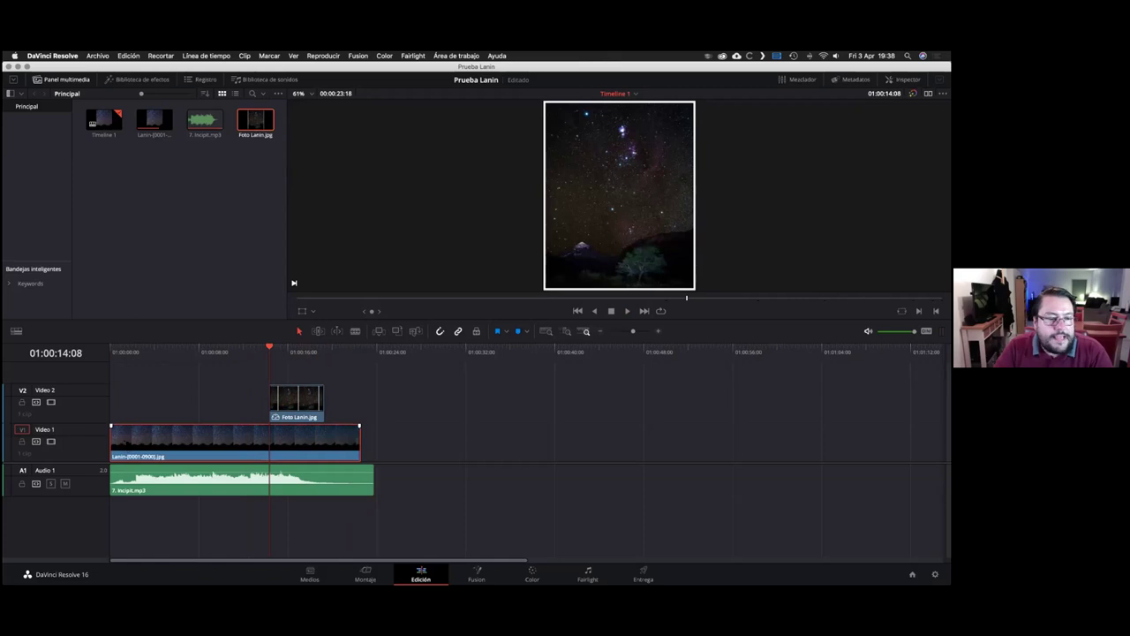
drag(269, 351, 109, 364)
key(Home)
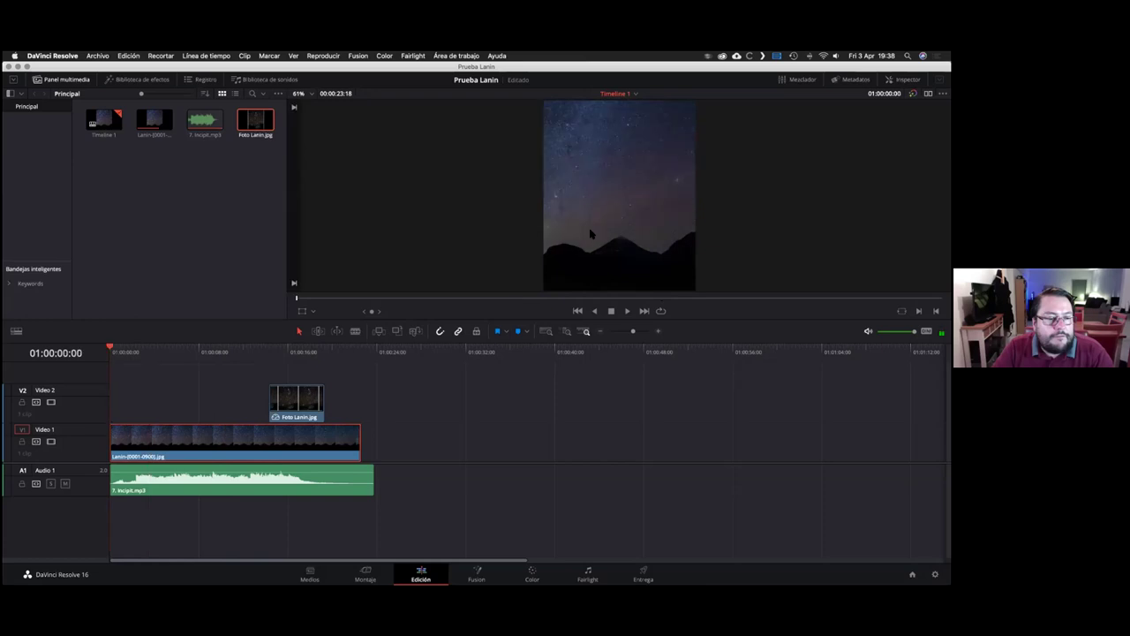
key(space)
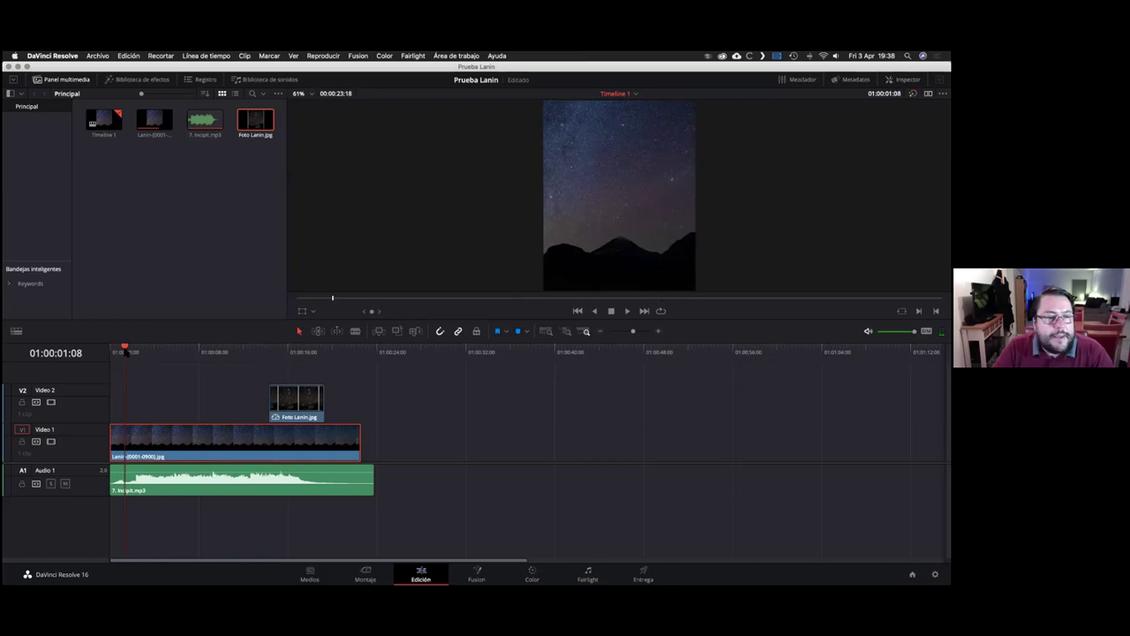
key(Home)
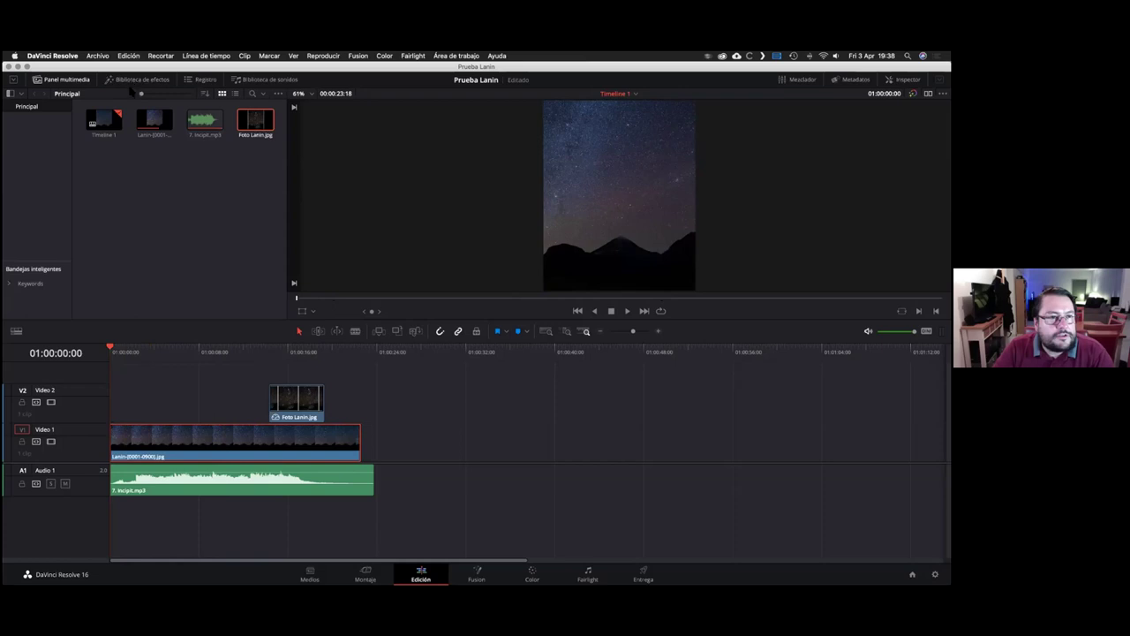
Step: Add the Fundido encadenado video transition to both ends of the selected image sequence on Video 1
click(136, 79)
scroll(133, 221, down, 2)
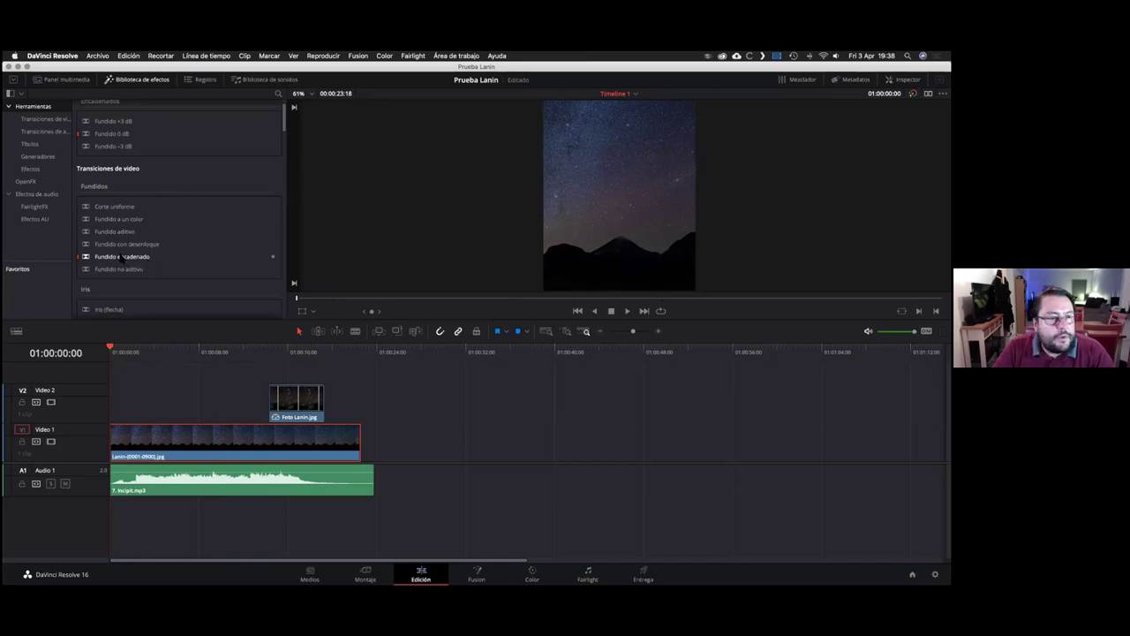
click(118, 257)
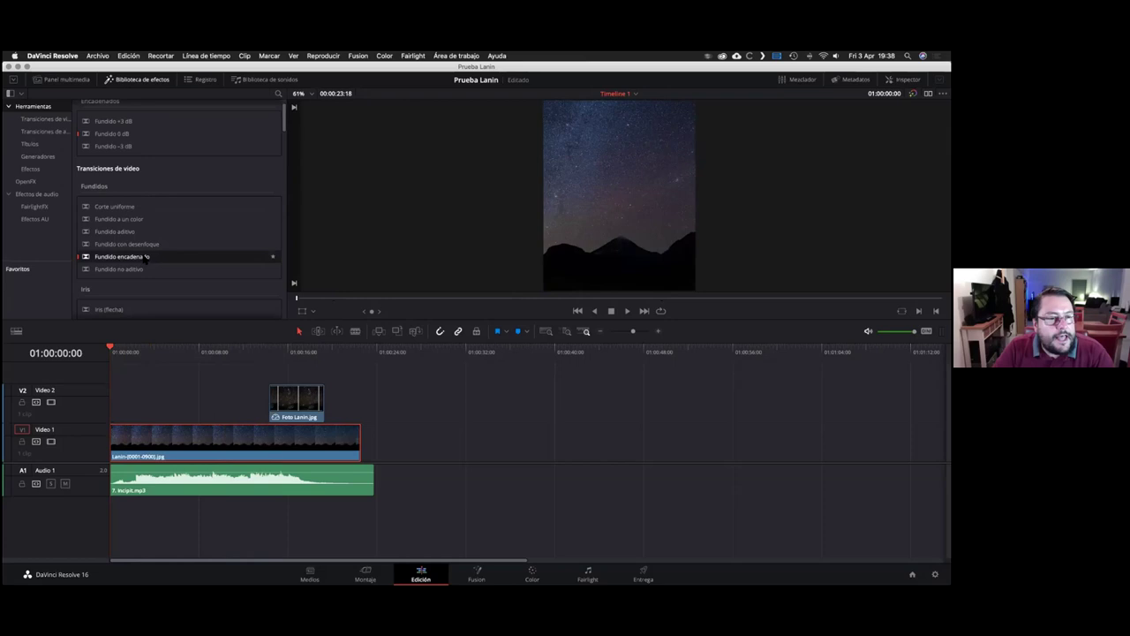
right_click(164, 257)
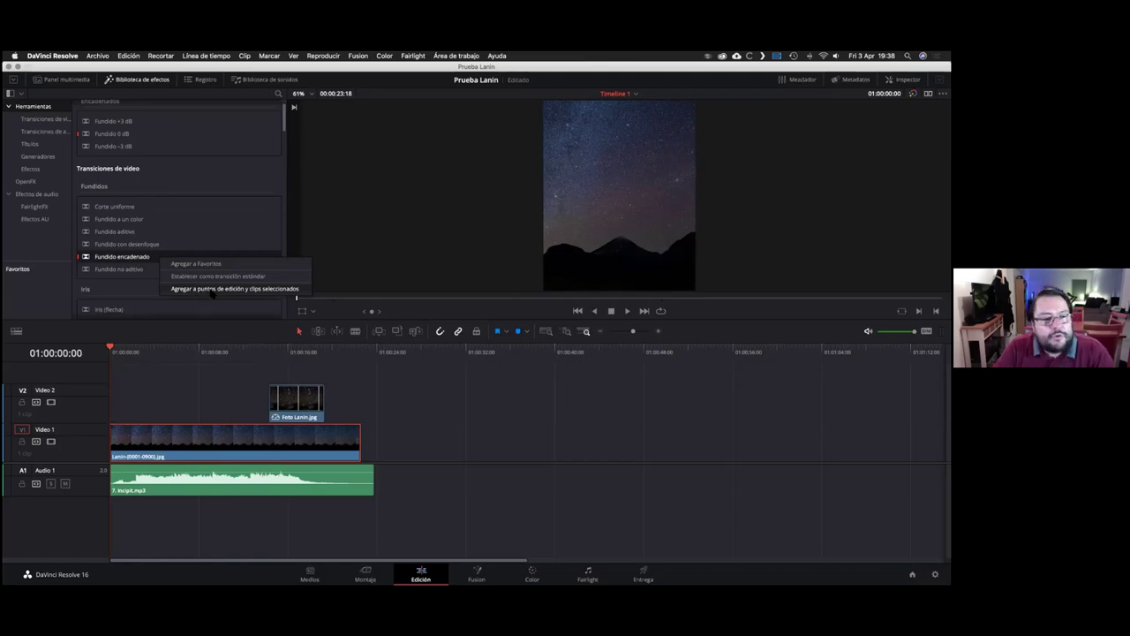
click(213, 288)
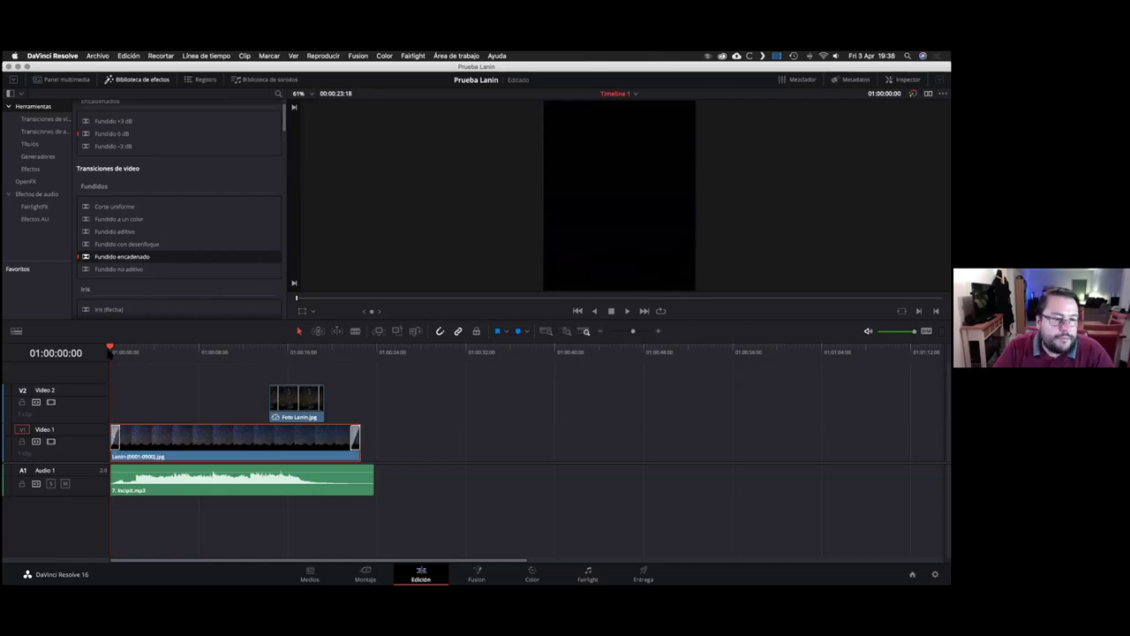
Step: Play the opening fade for a few seconds, and play the closing fade from about 21 seconds to the end
click(627, 311)
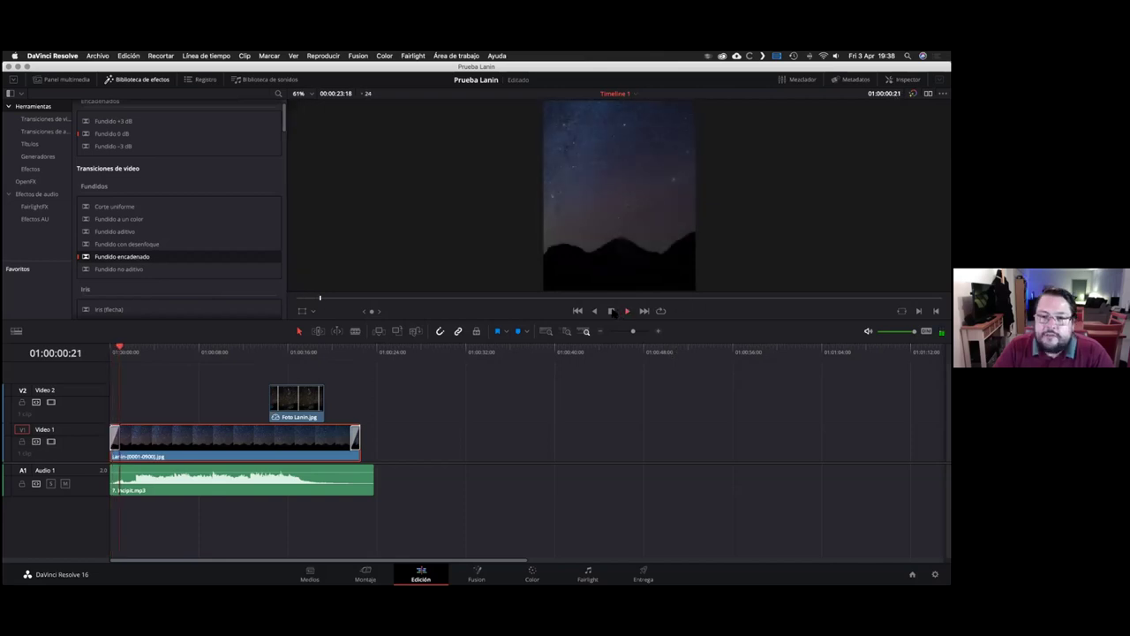
click(611, 311)
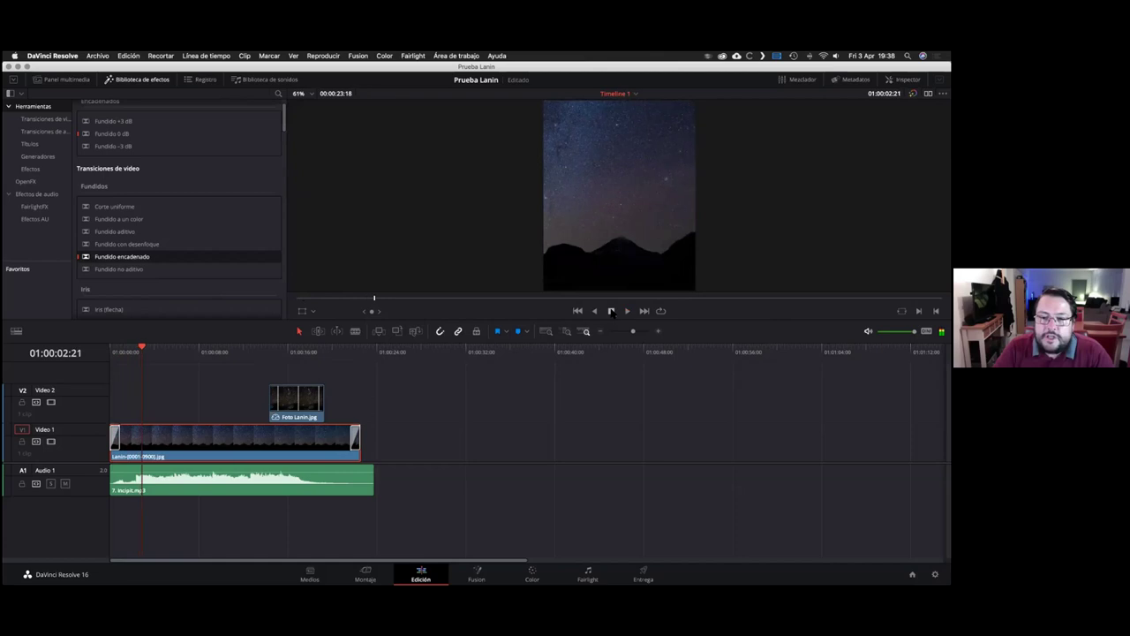
click(351, 351)
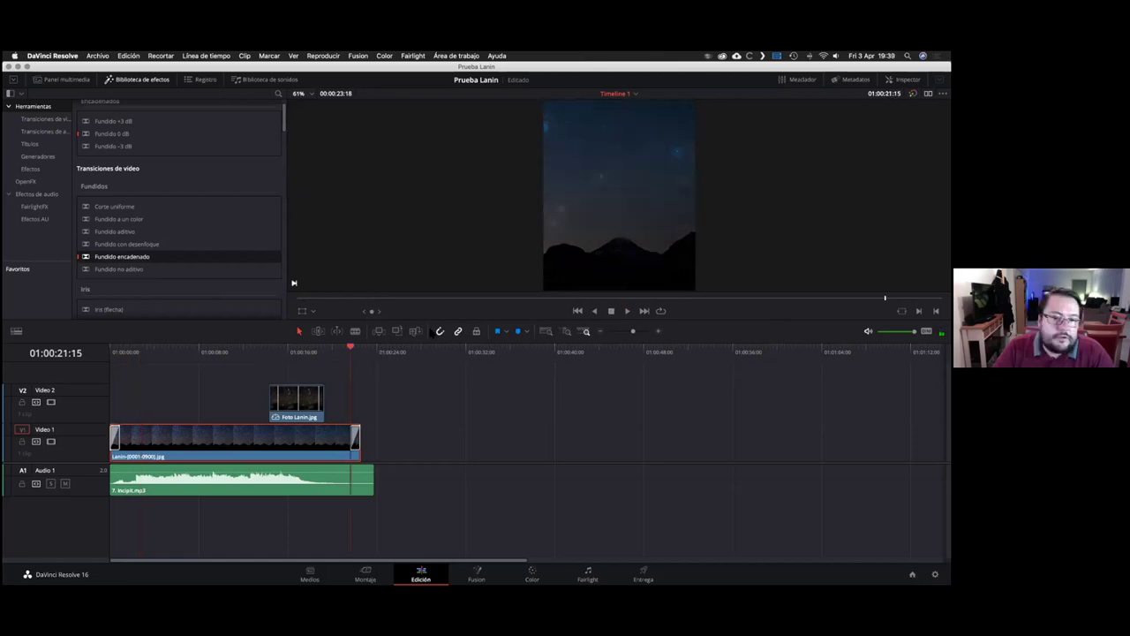
click(334, 351)
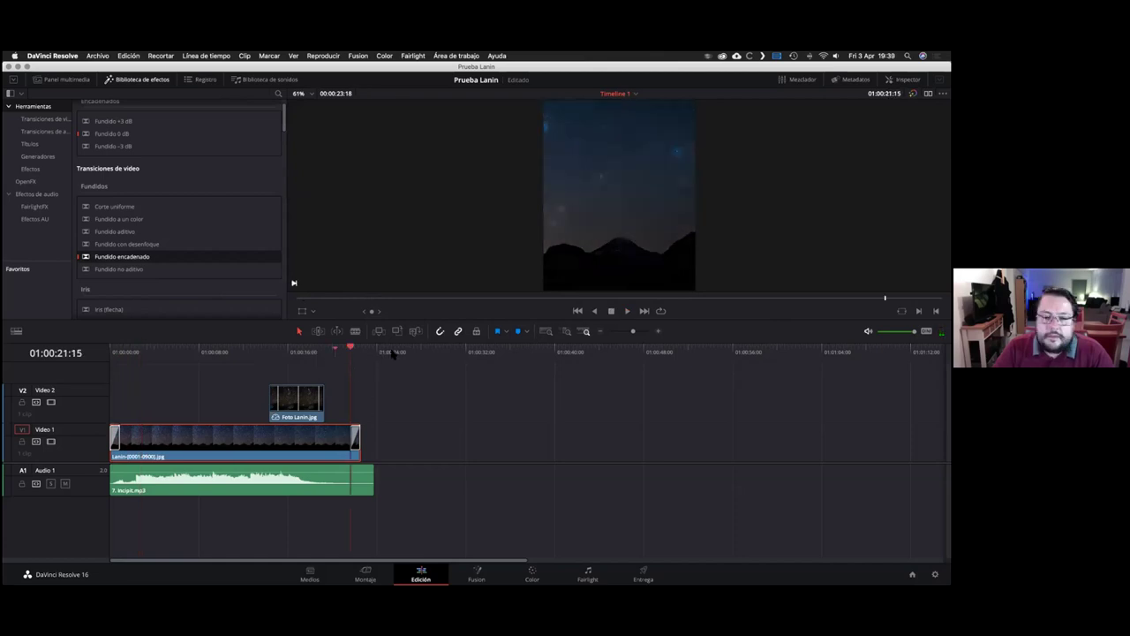
click(627, 311)
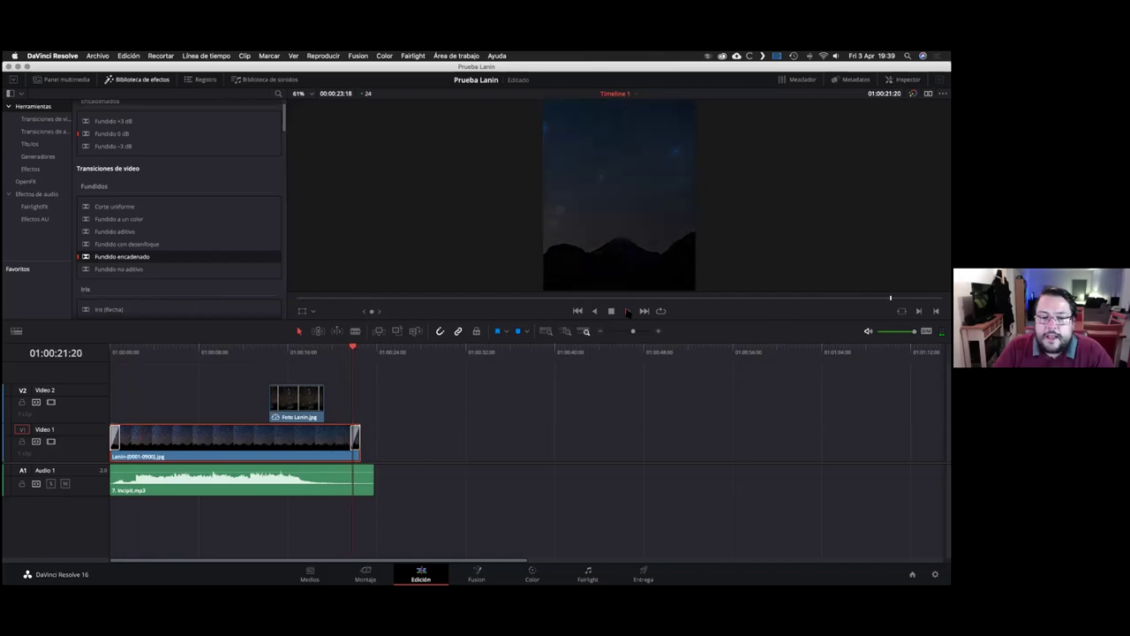
click(611, 310)
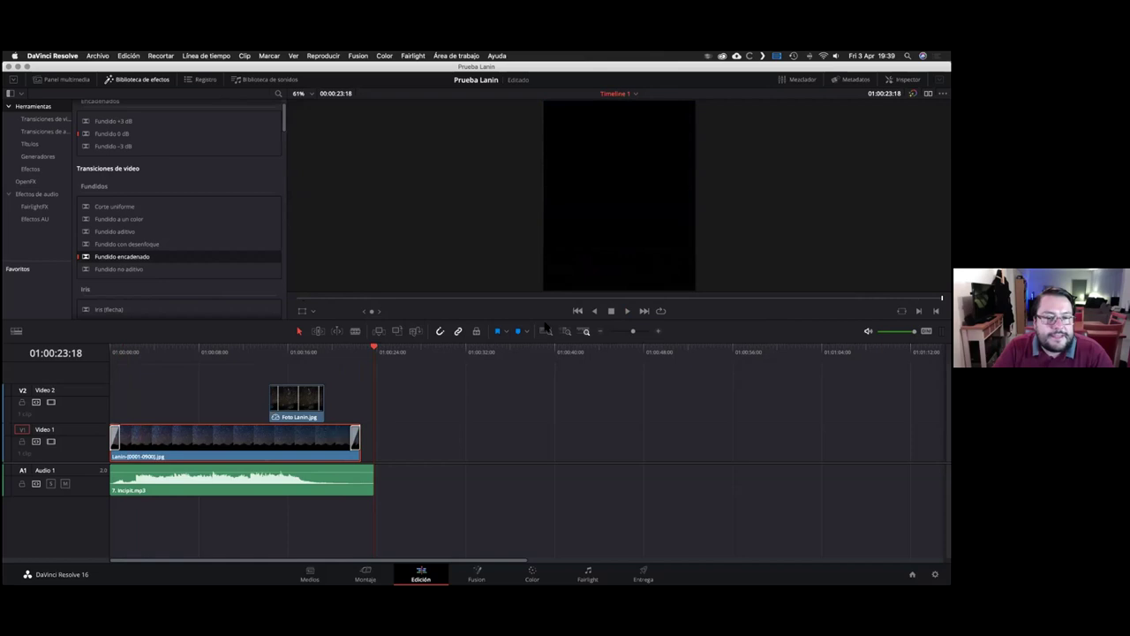
Step: Select the Foto Lanin.jpg clip on Video 2 and add the Fundido con desenfoque transition to both its ends
click(269, 352)
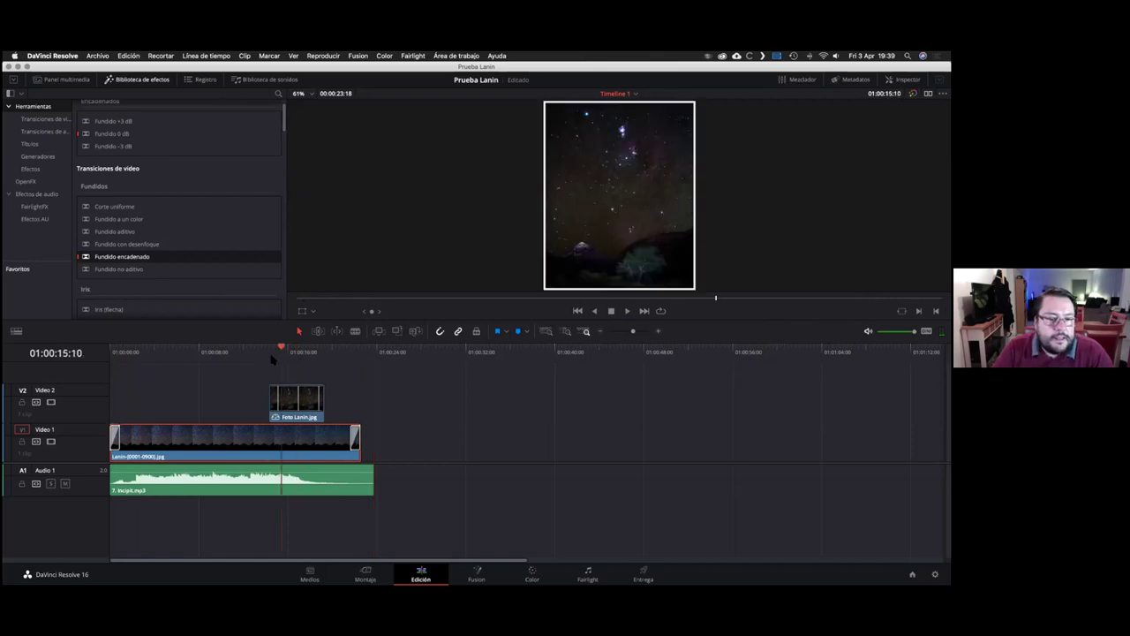
click(295, 411)
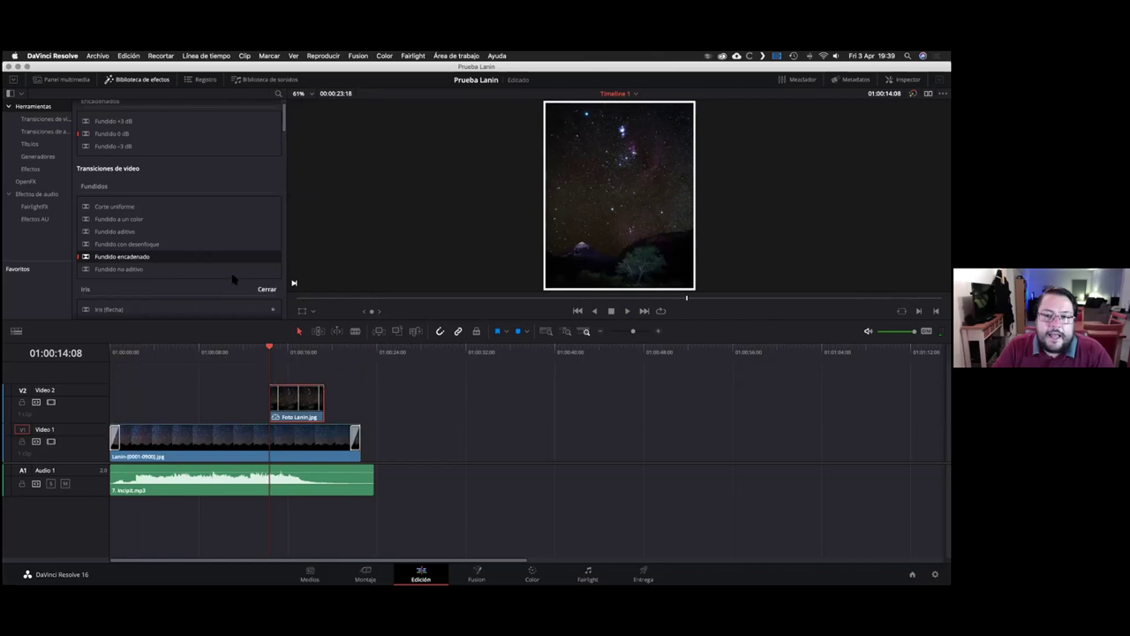
click(145, 246)
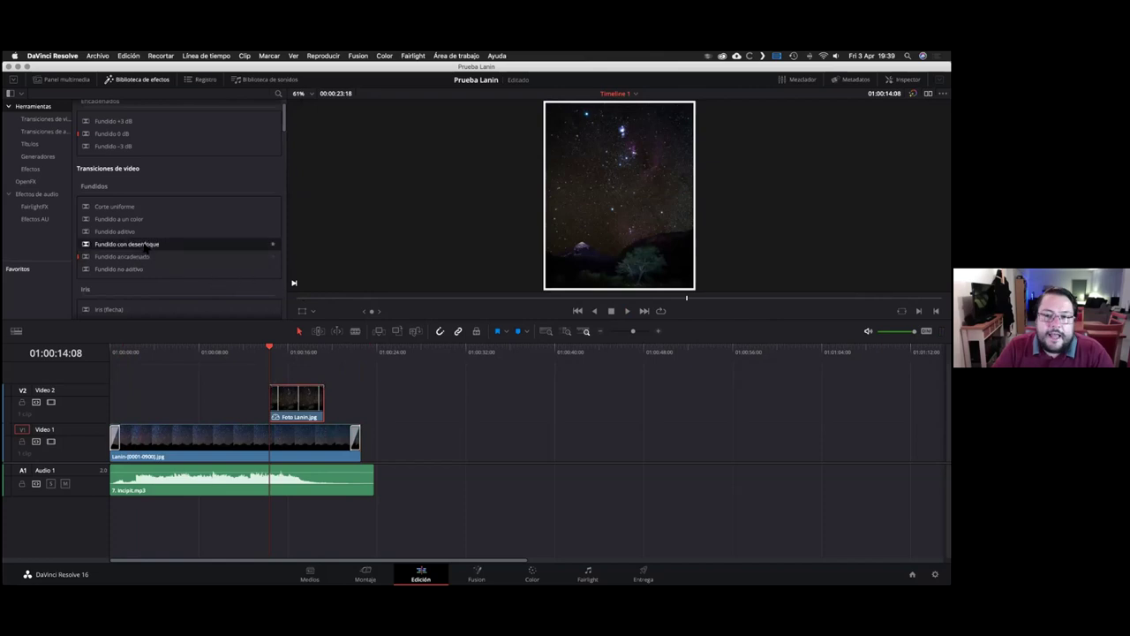
right_click(146, 248)
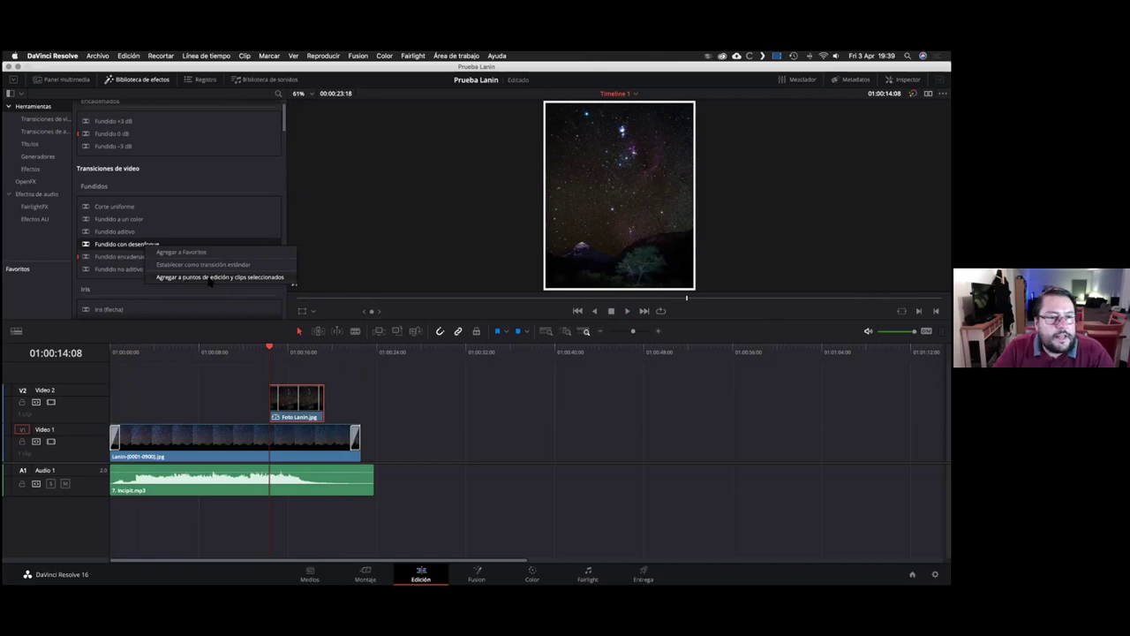
click(212, 277)
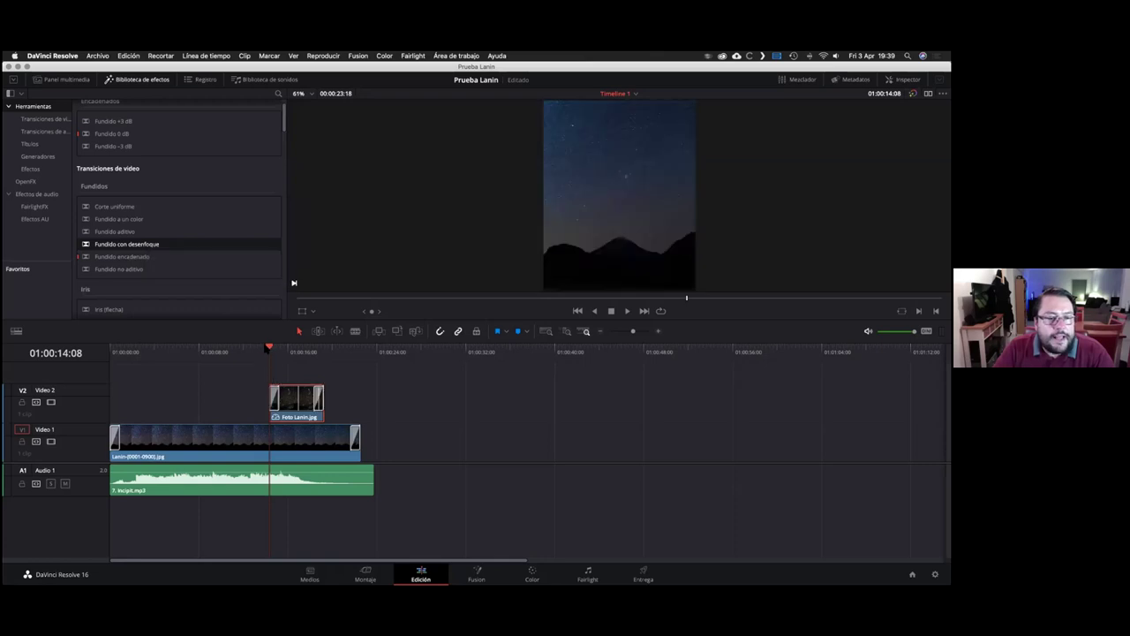
Step: Play the photo's blur transitions from about 13 seconds and examine the fade-in between about 14 and 16 seconds
click(256, 347)
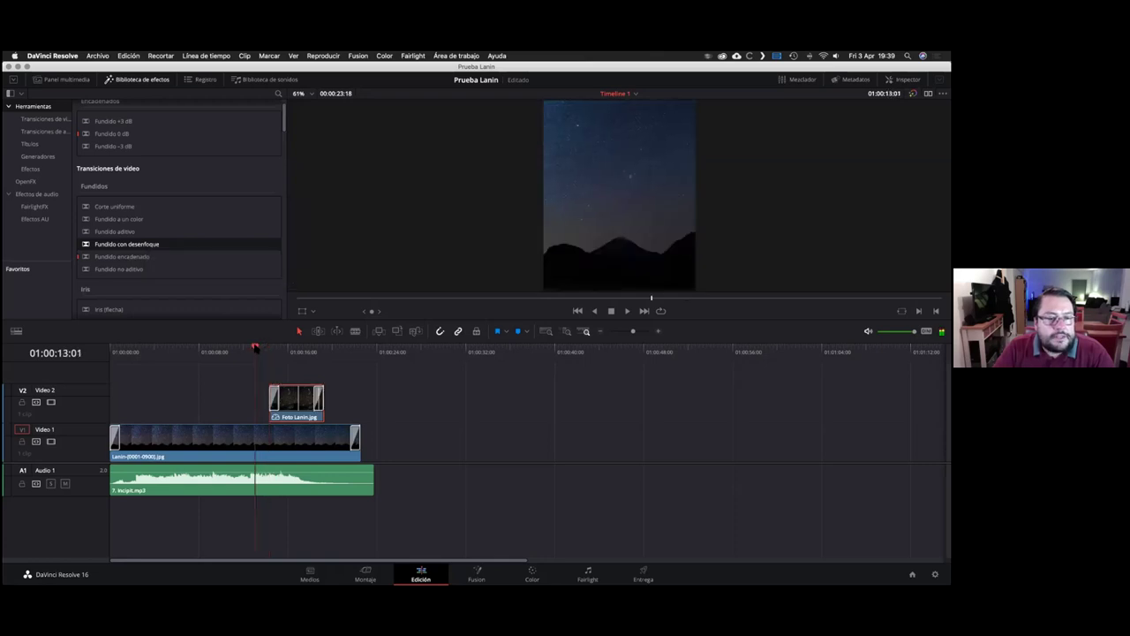
click(627, 311)
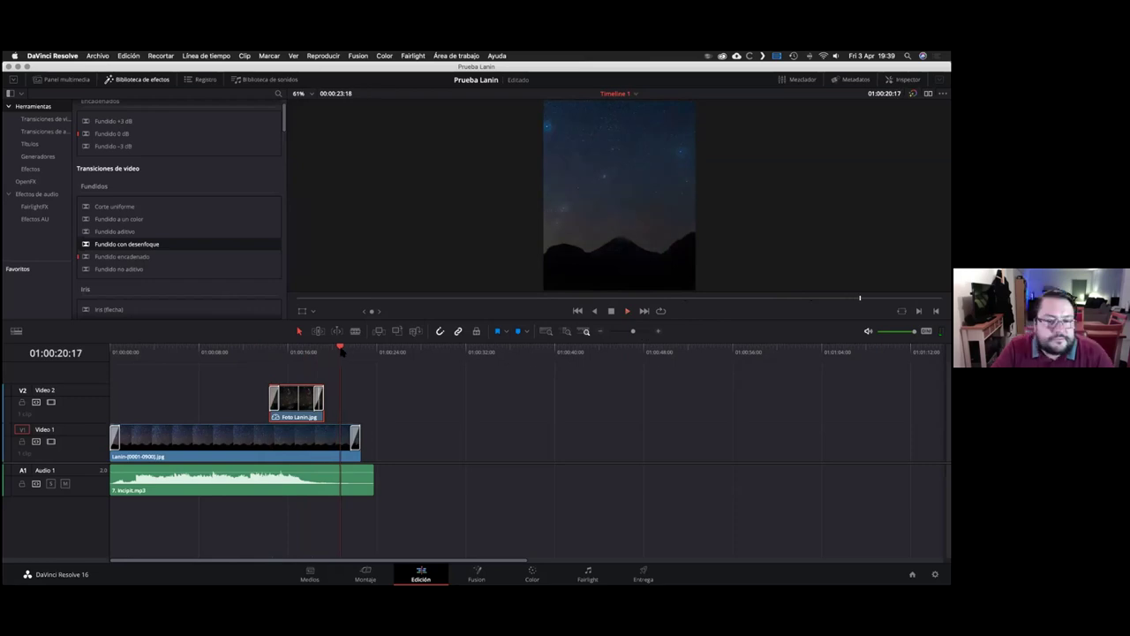
drag(340, 349, 275, 352)
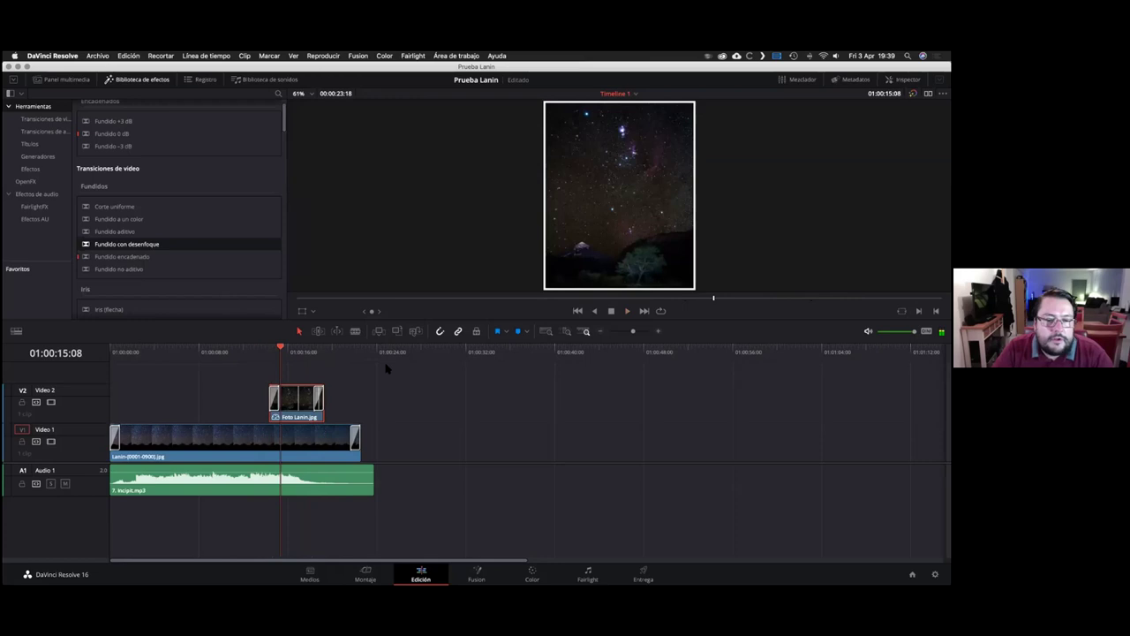
key(shift+Left)
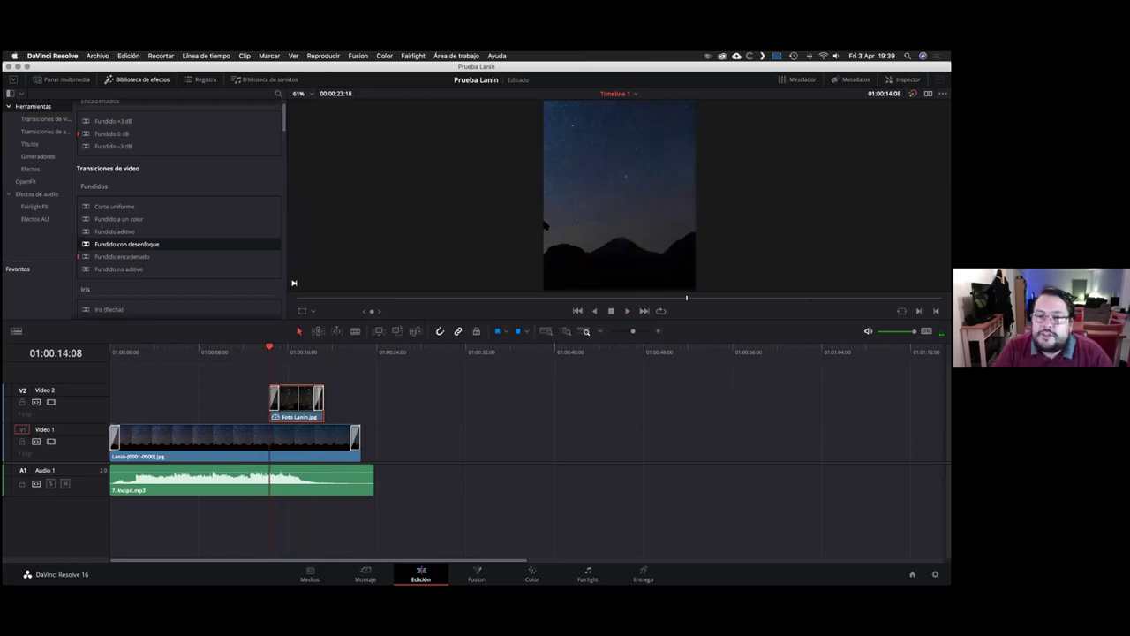
click(291, 349)
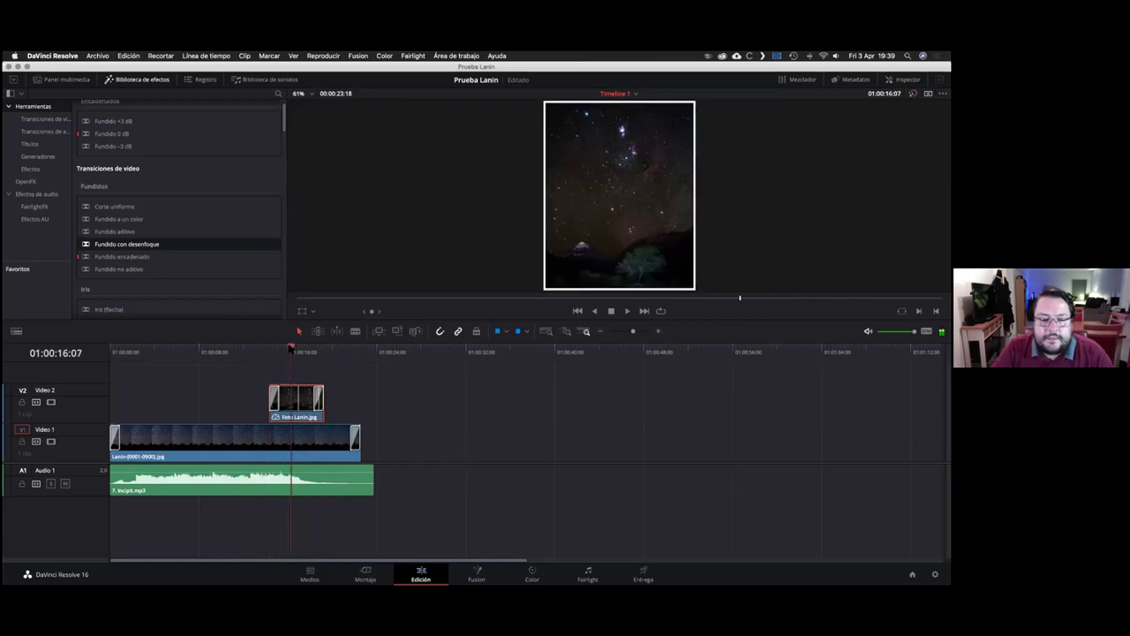
click(281, 348)
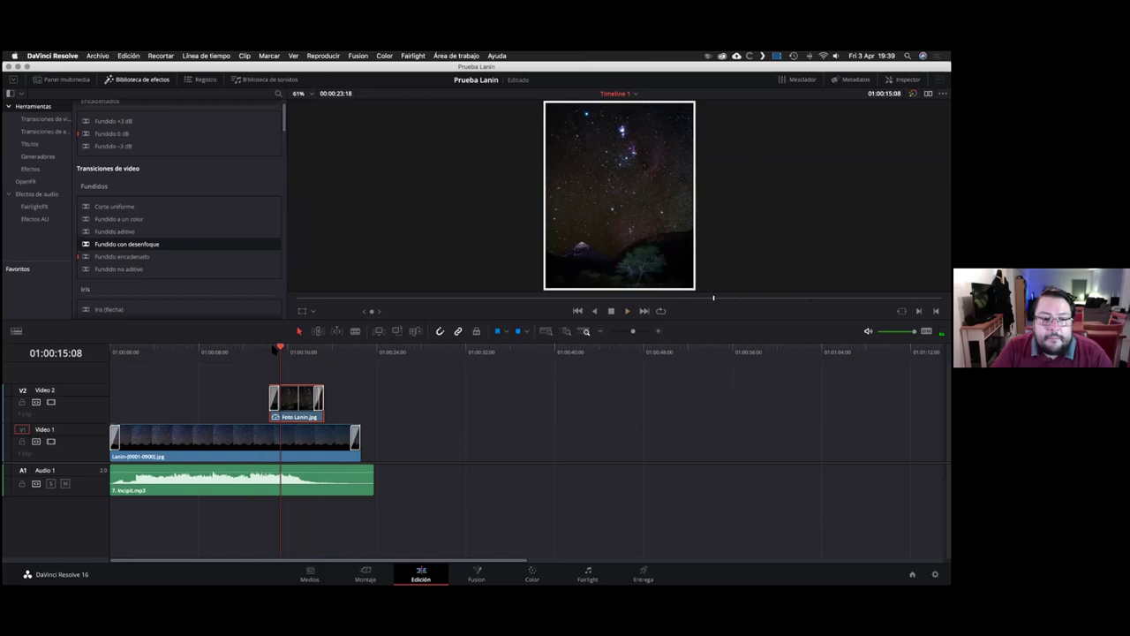
Step: Open the Inspector for the Foto Lanin.jpg clip and set a Zoom keyframe of 0.600 at its start, 01:00:14:08
key(shift+Left)
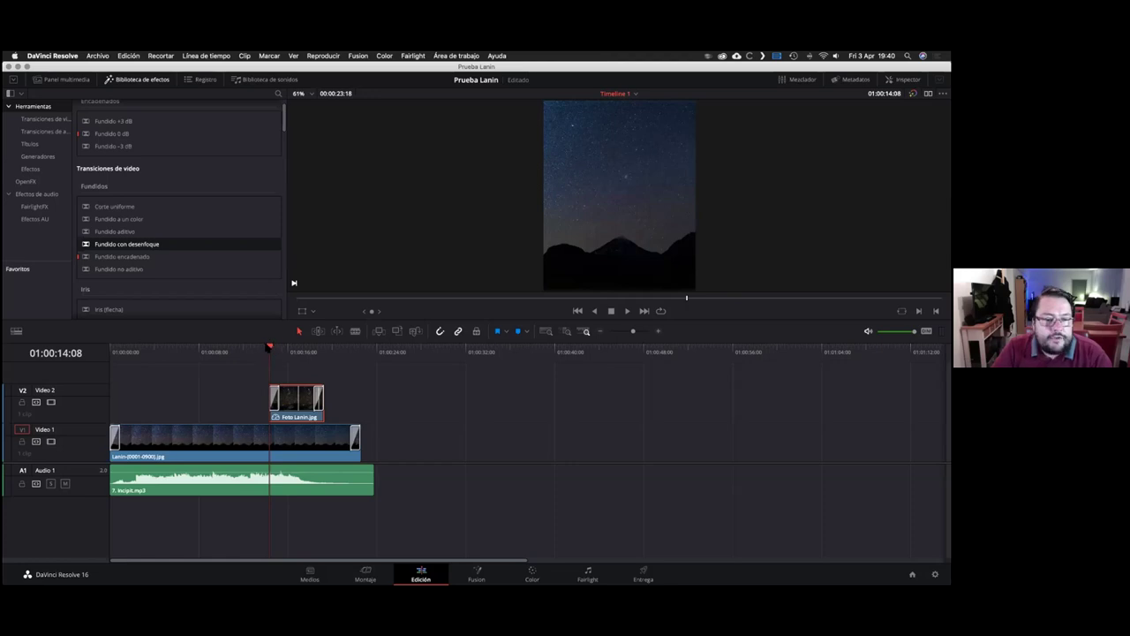
mouse_move(270, 347)
mouse_down()
mouse_move(241, 348)
mouse_move(270, 349)
mouse_up()
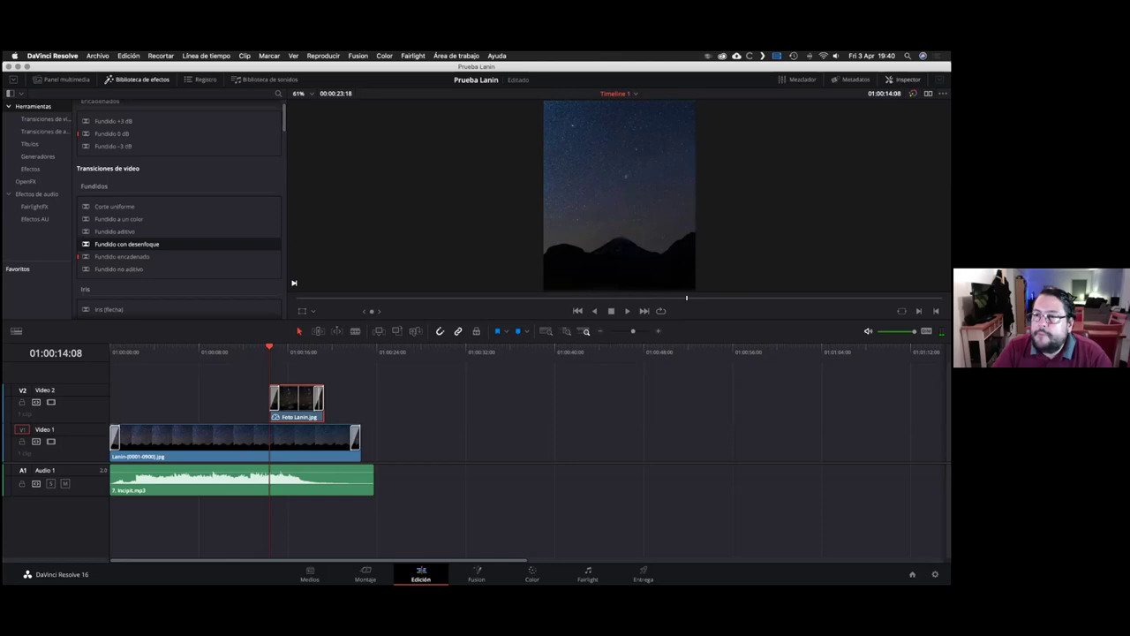
click(902, 79)
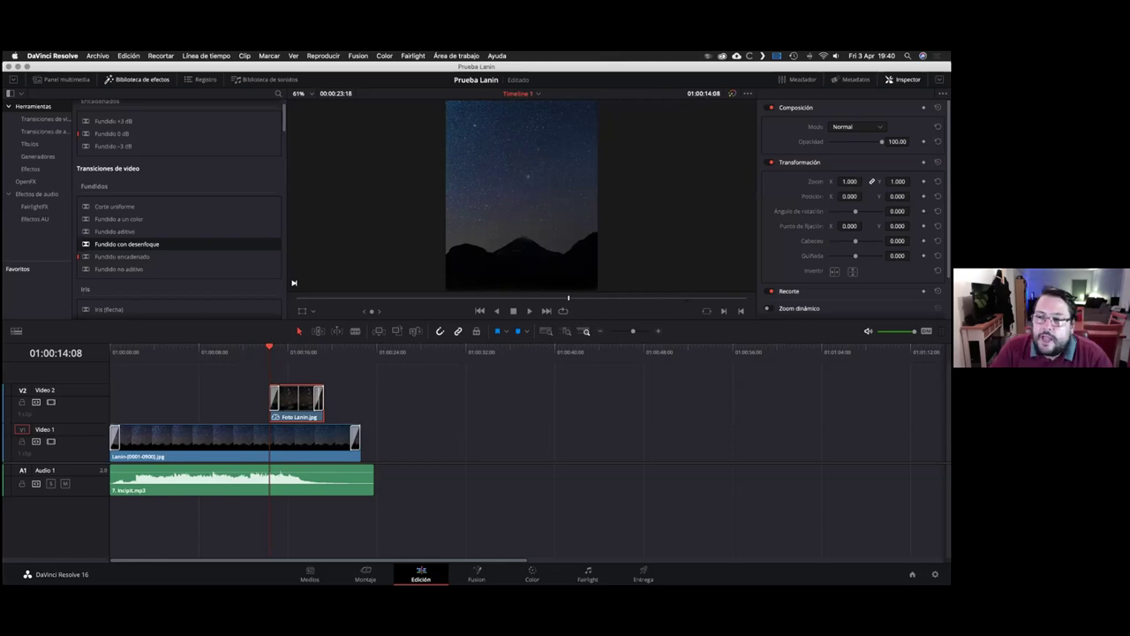
drag(869, 181, 865, 181)
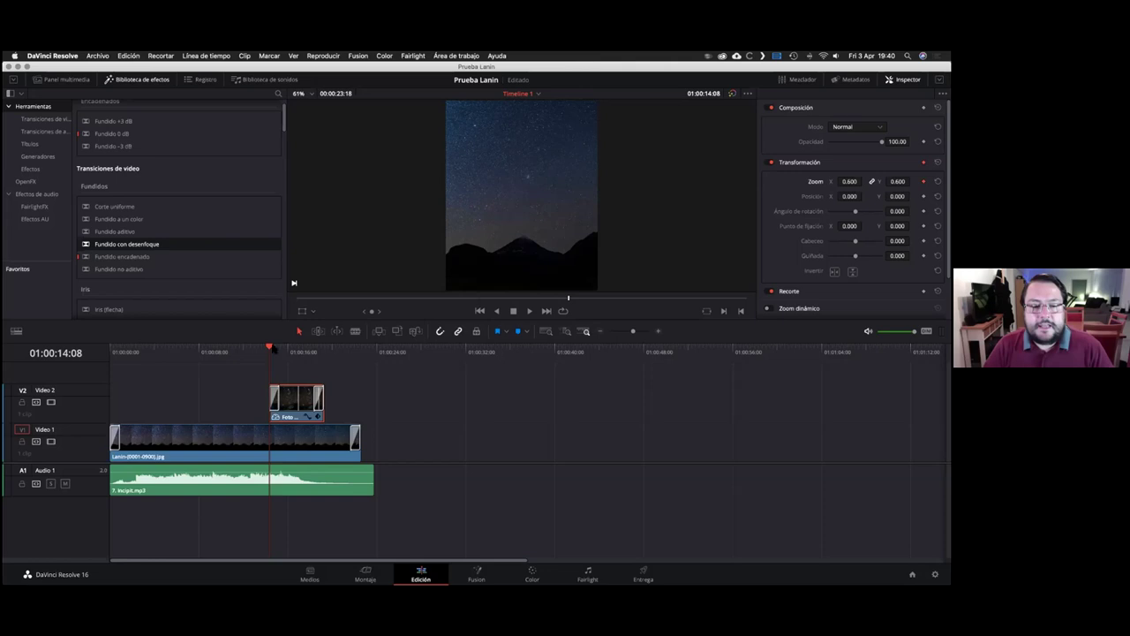
Step: Add a Zoom keyframe of 0.920 at the photo clip's end, 01:00:19:08, and play the zoom animation
drag(271, 350, 280, 350)
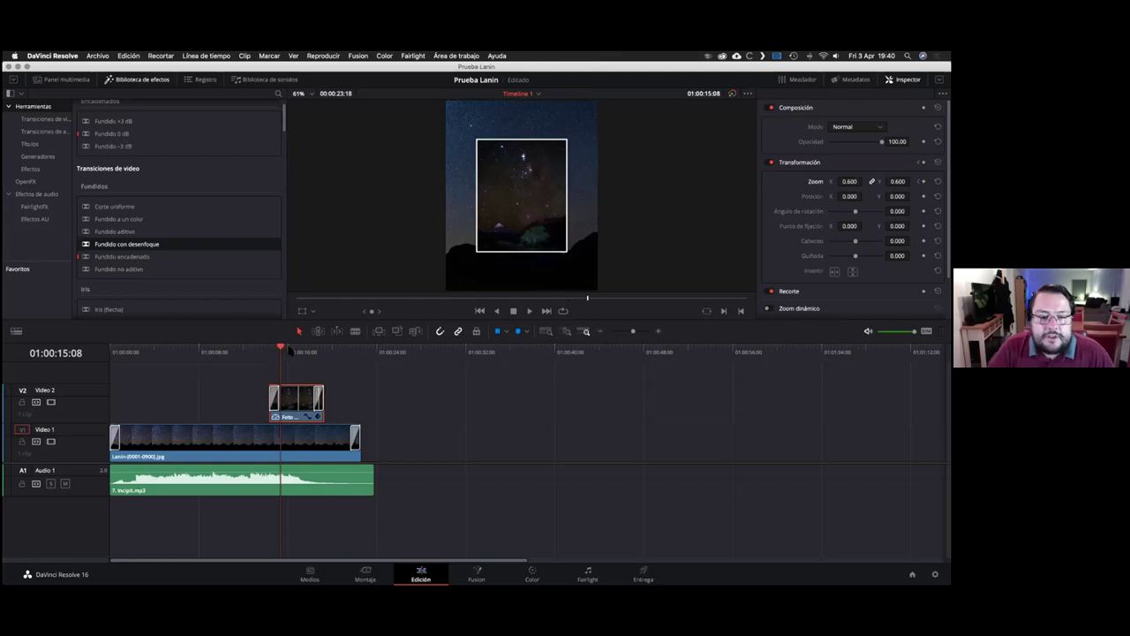
key(space)
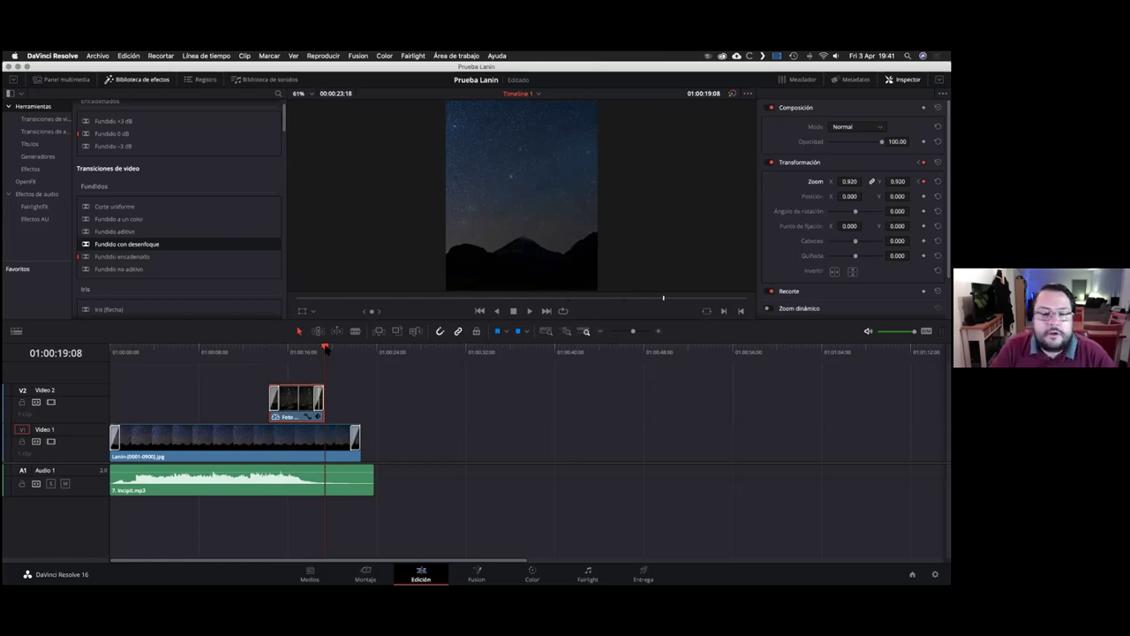
click(270, 352)
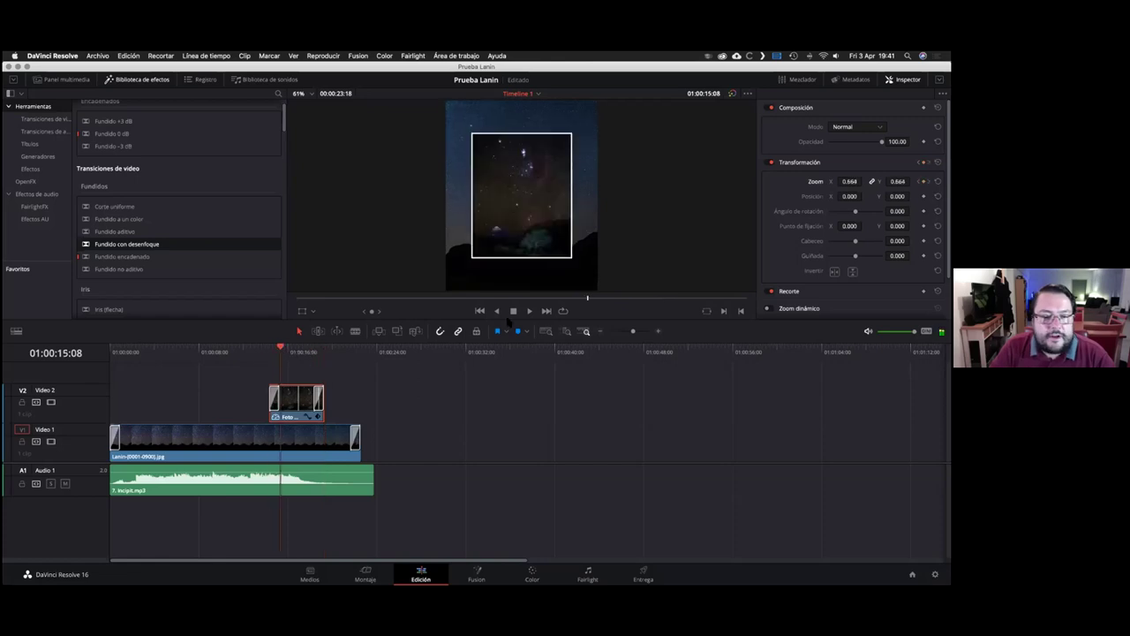
click(528, 311)
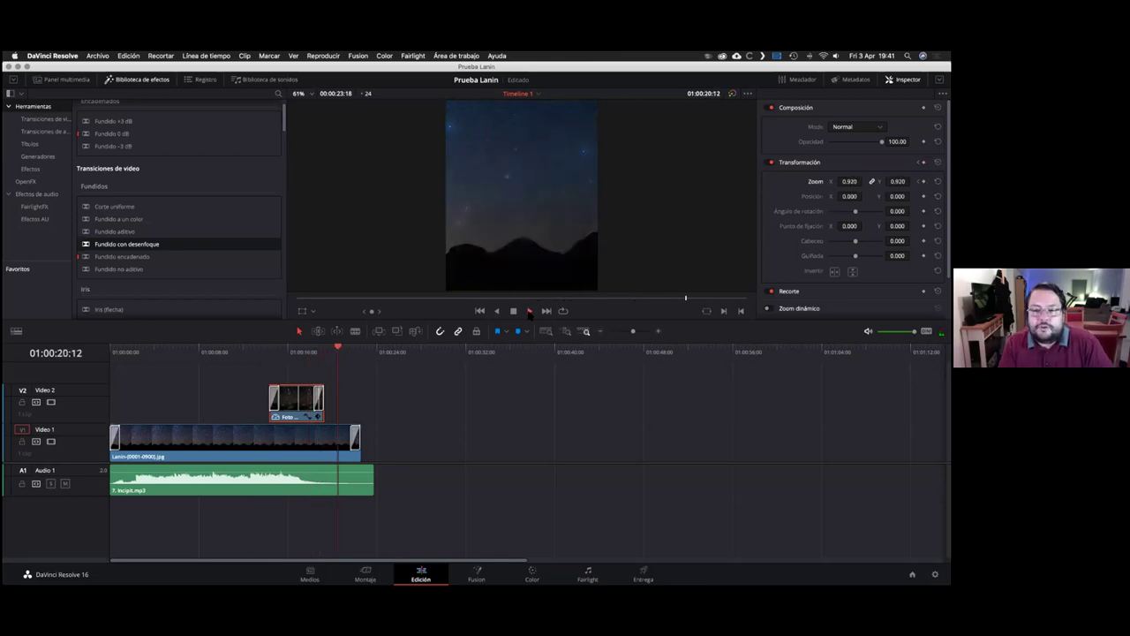
key(space)
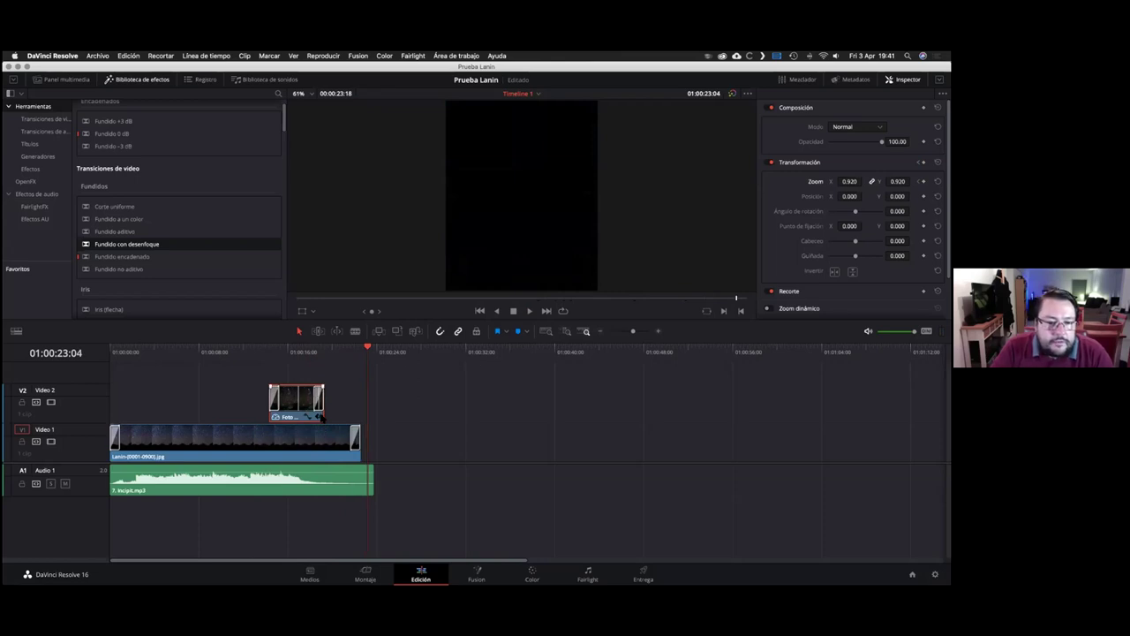
Step: Extend the end of the photo clip on Video 2 to about 22 seconds and play the timeline from about 13 seconds
drag(330, 418, 354, 414)
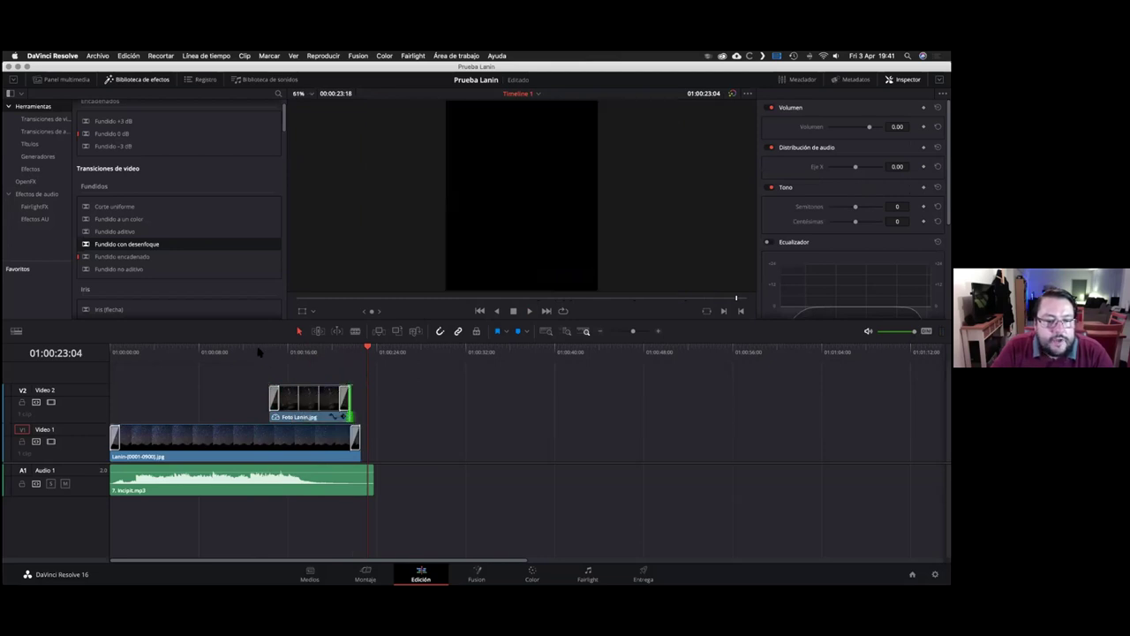
click(259, 352)
key(space)
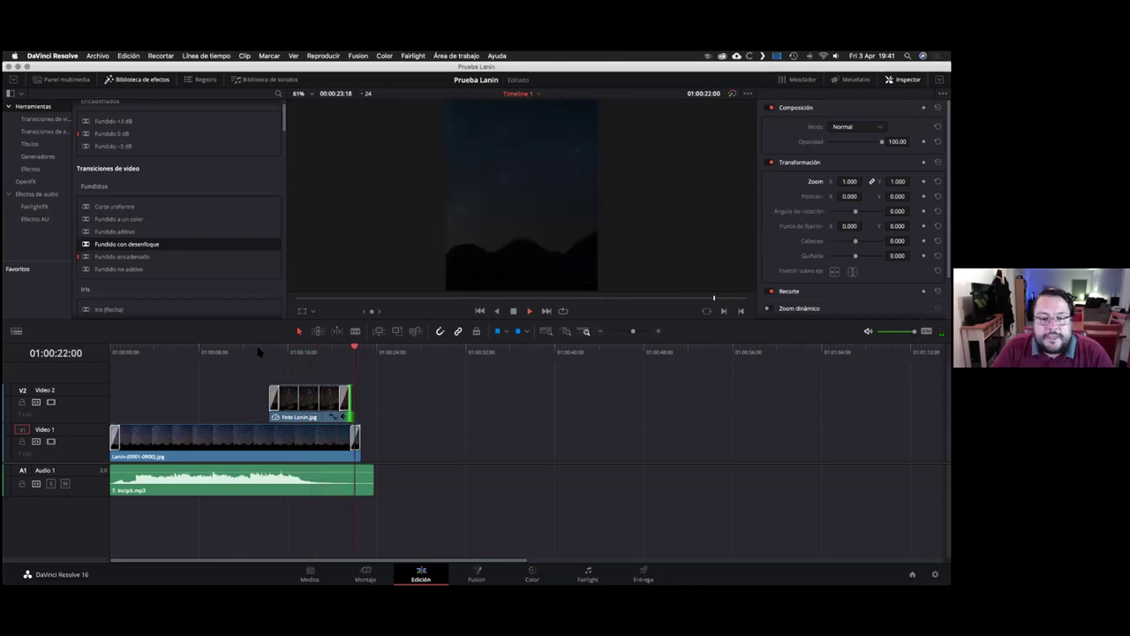
click(121, 351)
click(111, 351)
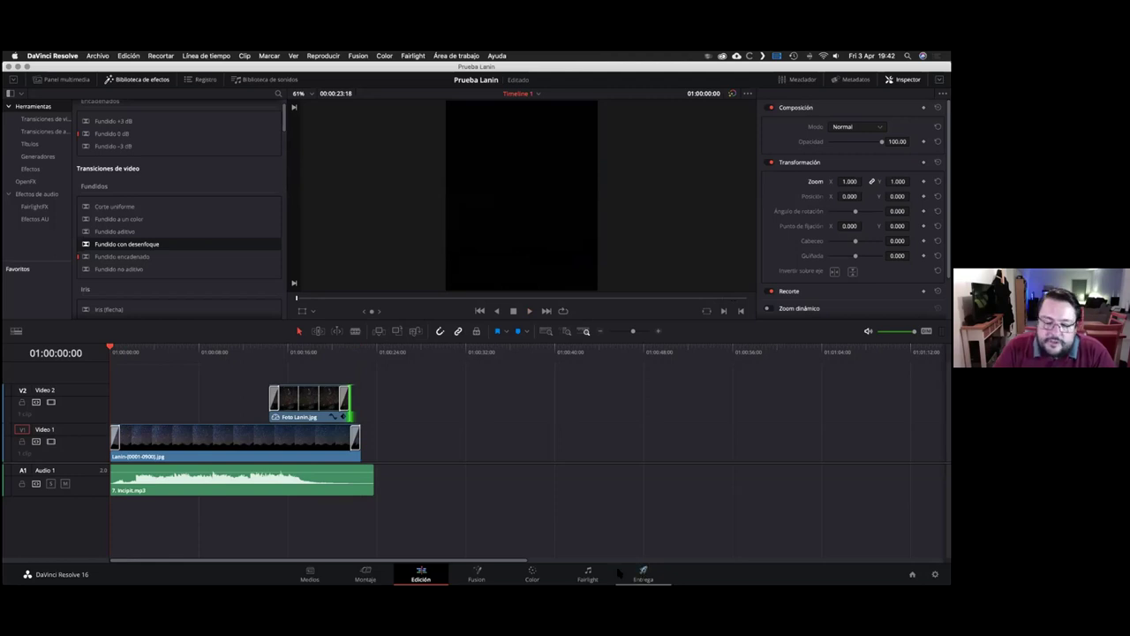
Step: Open the Entrega page and name the render Lanin
click(643, 572)
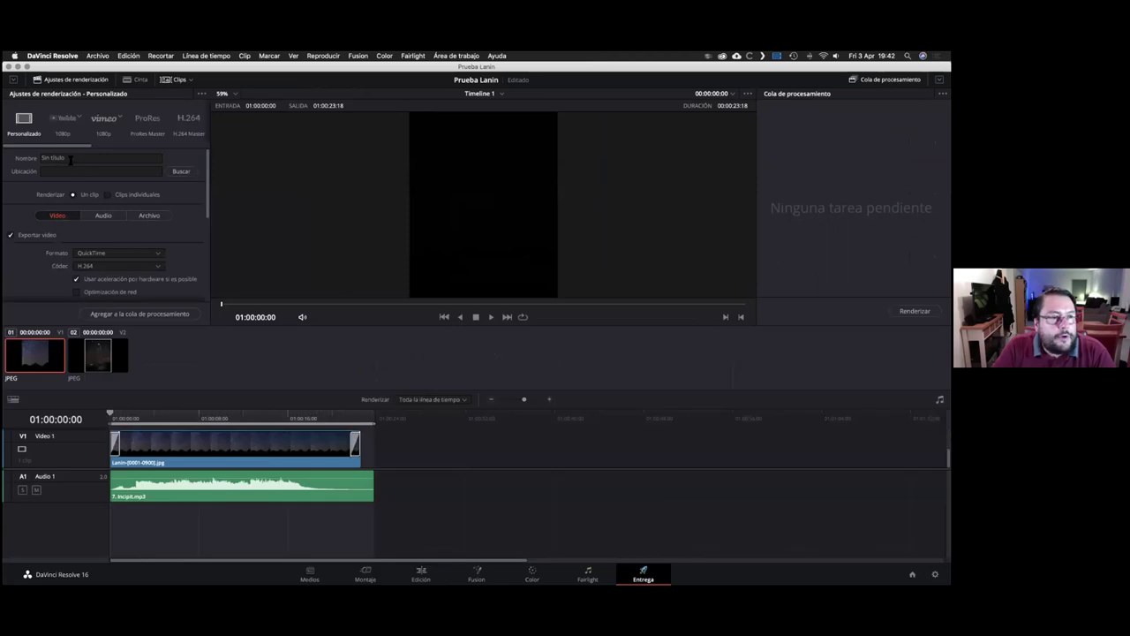
drag(74, 159, 39, 160)
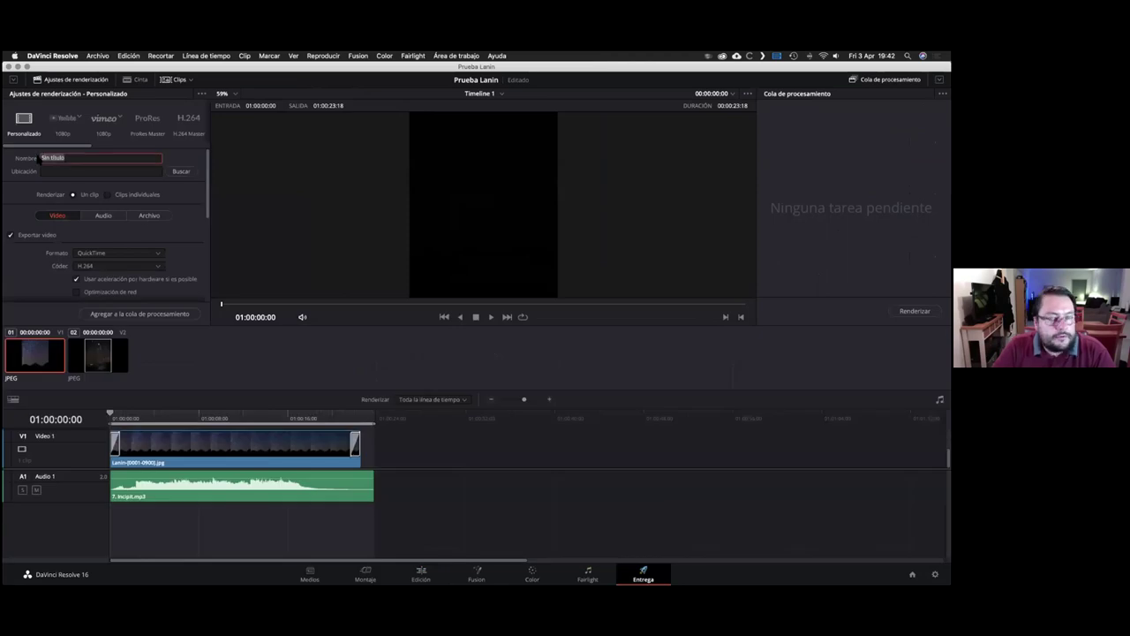
text(Lani)
text(nín)
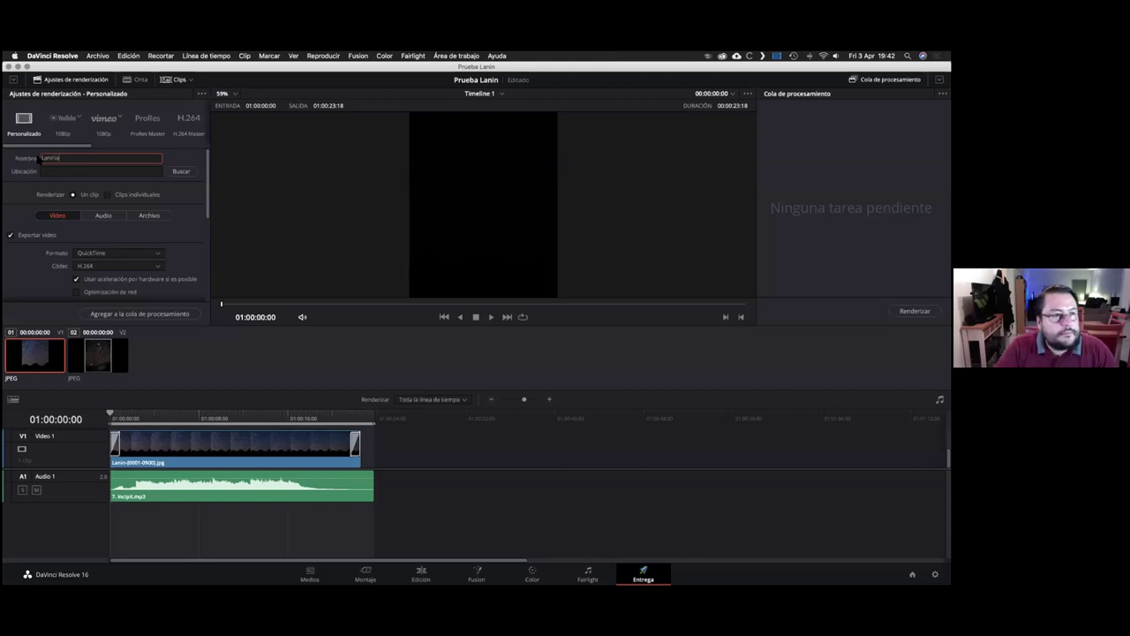
Step: Add the render job to the processing queue with Downloads as the save location for Lanin.mov, and render it
click(138, 314)
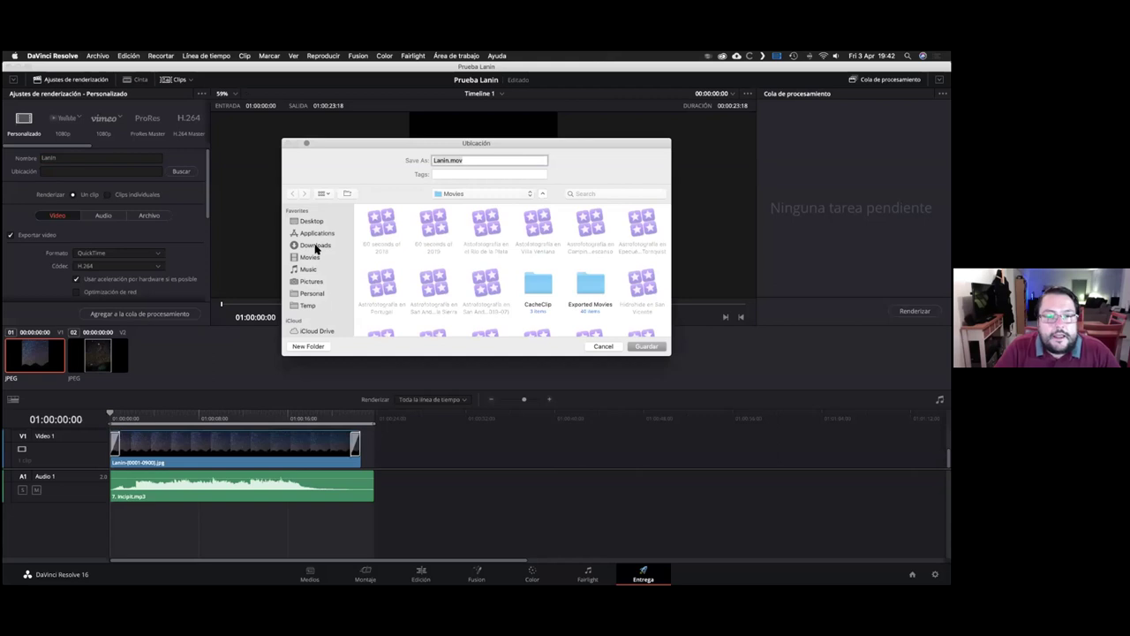
click(316, 246)
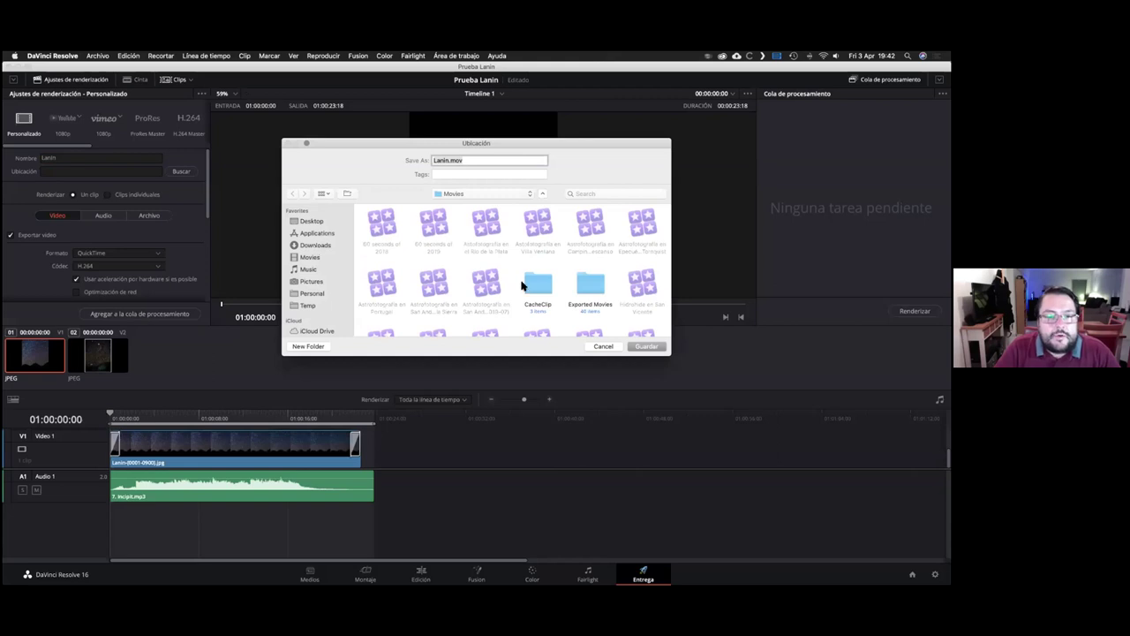
click(646, 347)
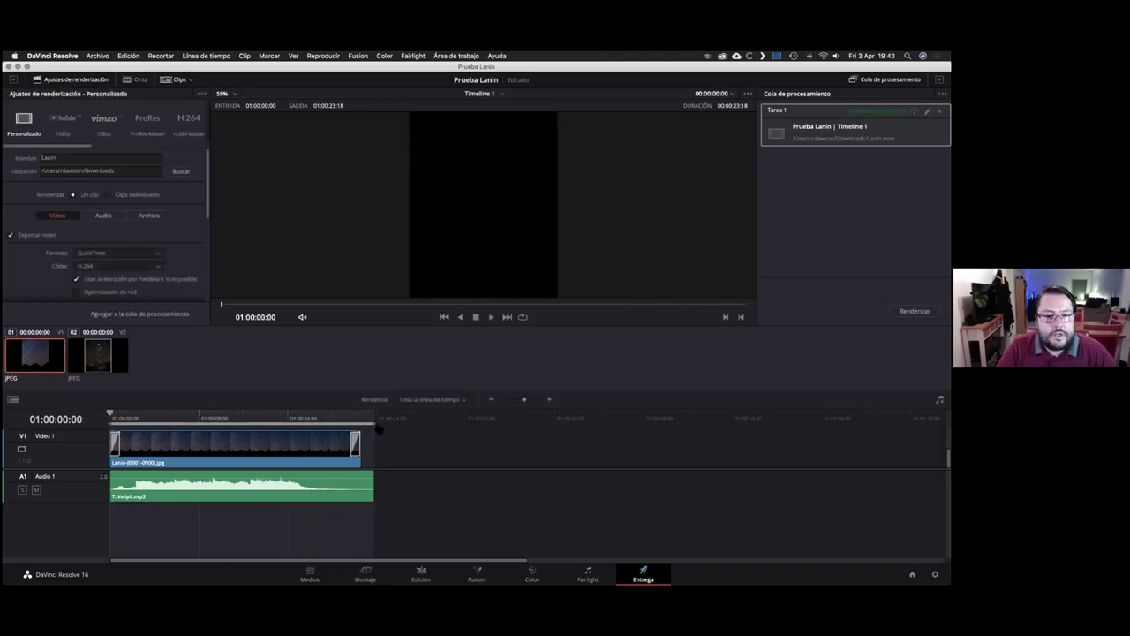
Step: Switch to Finder, play the rendered Lanin video from Downloads in QuickTime Player, and quit the player
key(super+Tab)
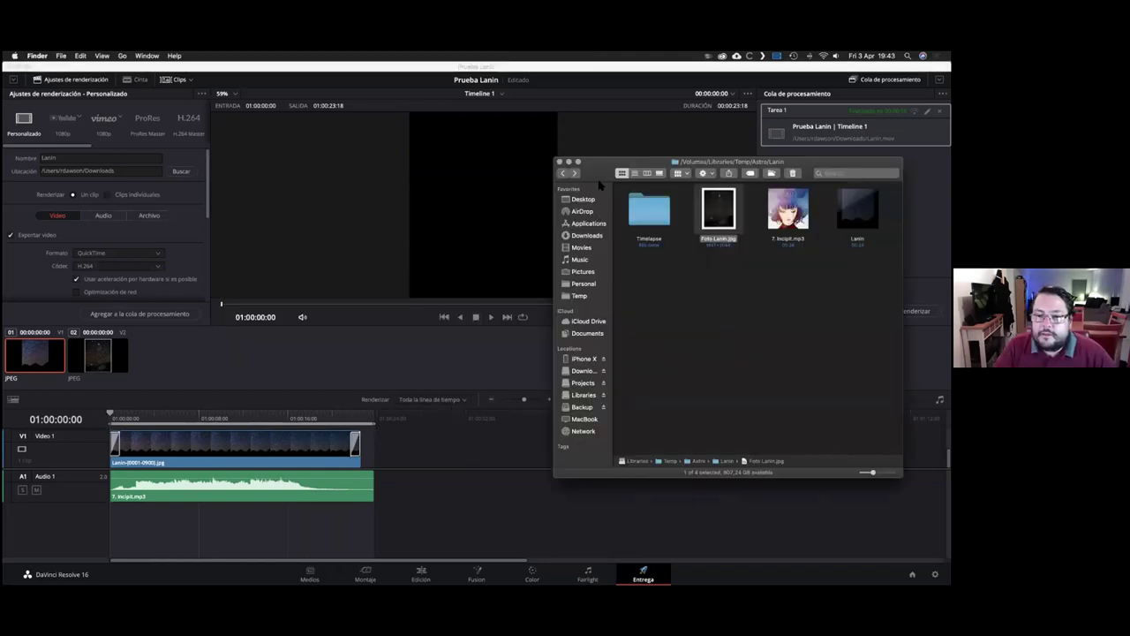
click(588, 236)
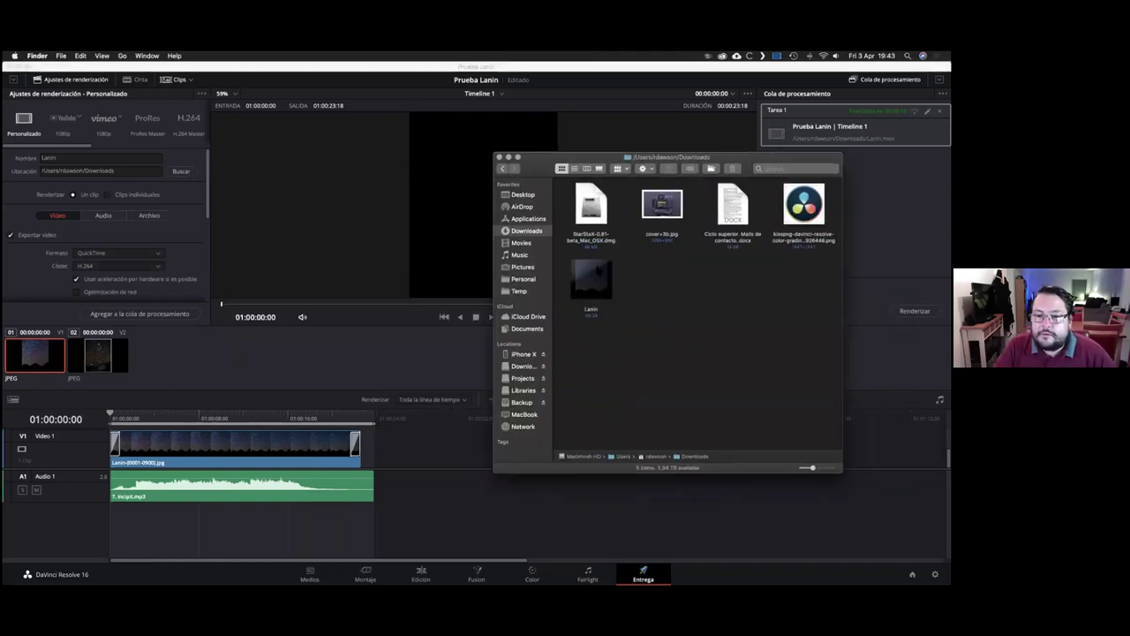
click(591, 281)
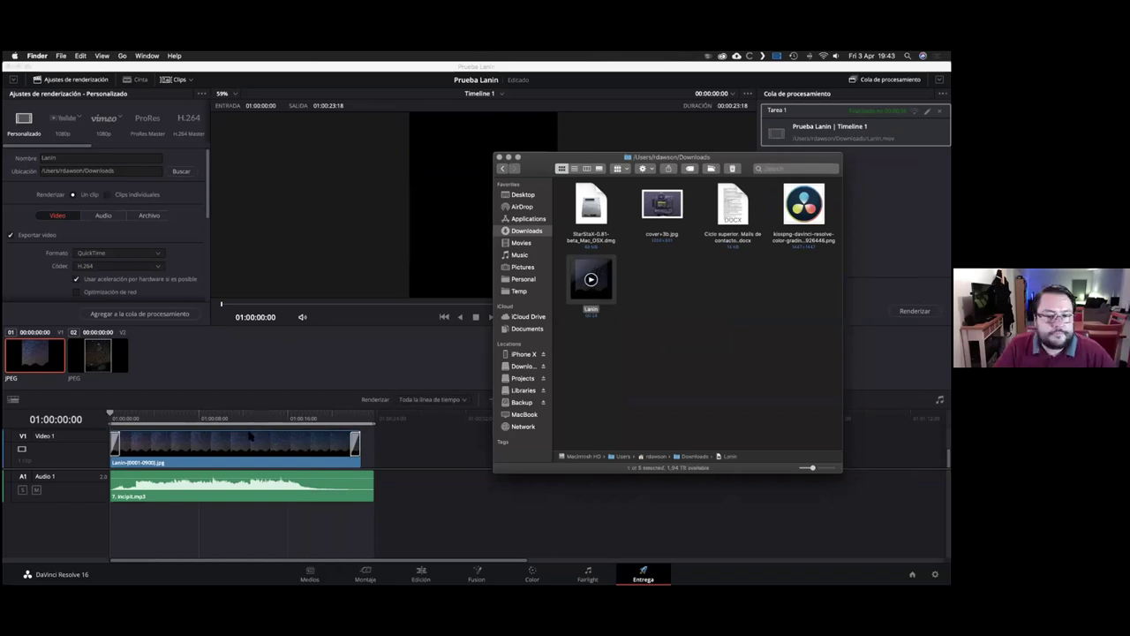
key(super+Tab)
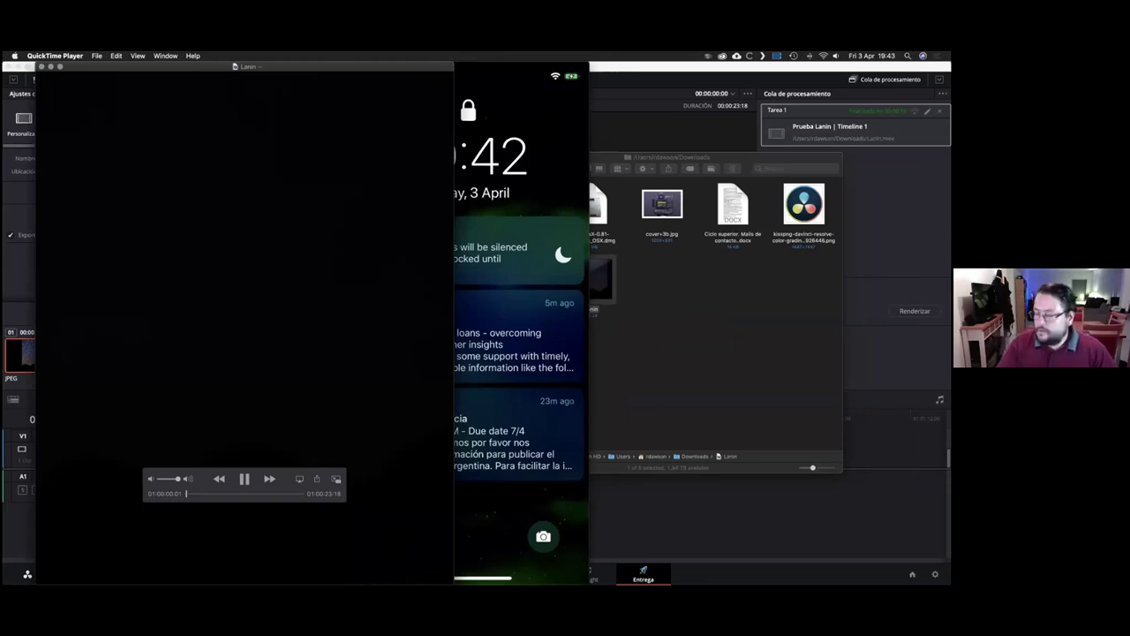
key(super+w)
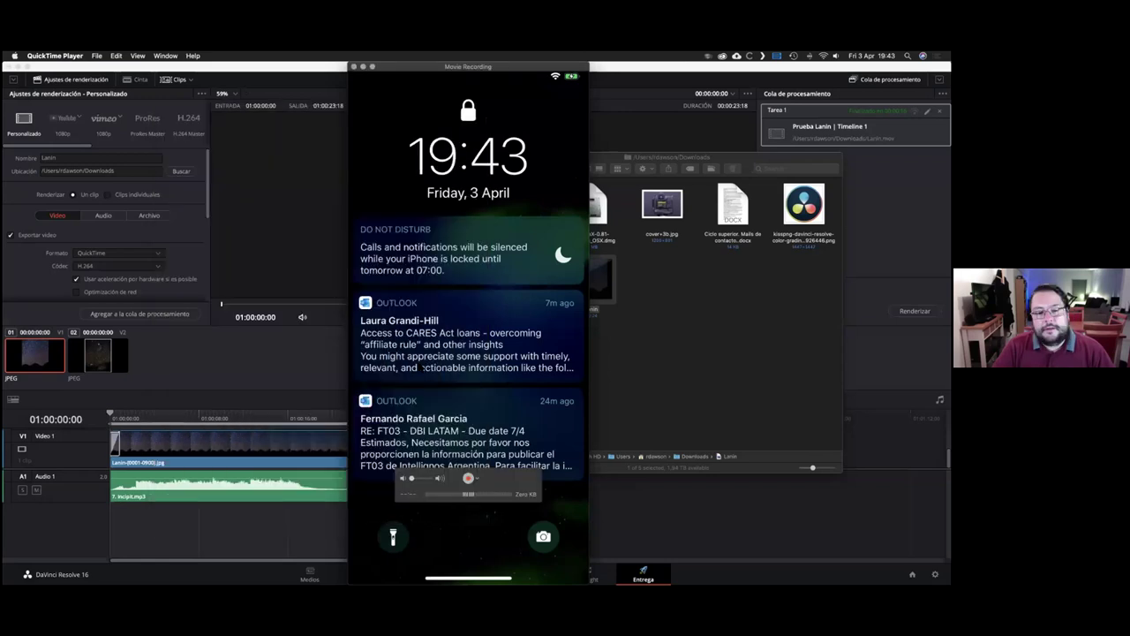
key(super+q)
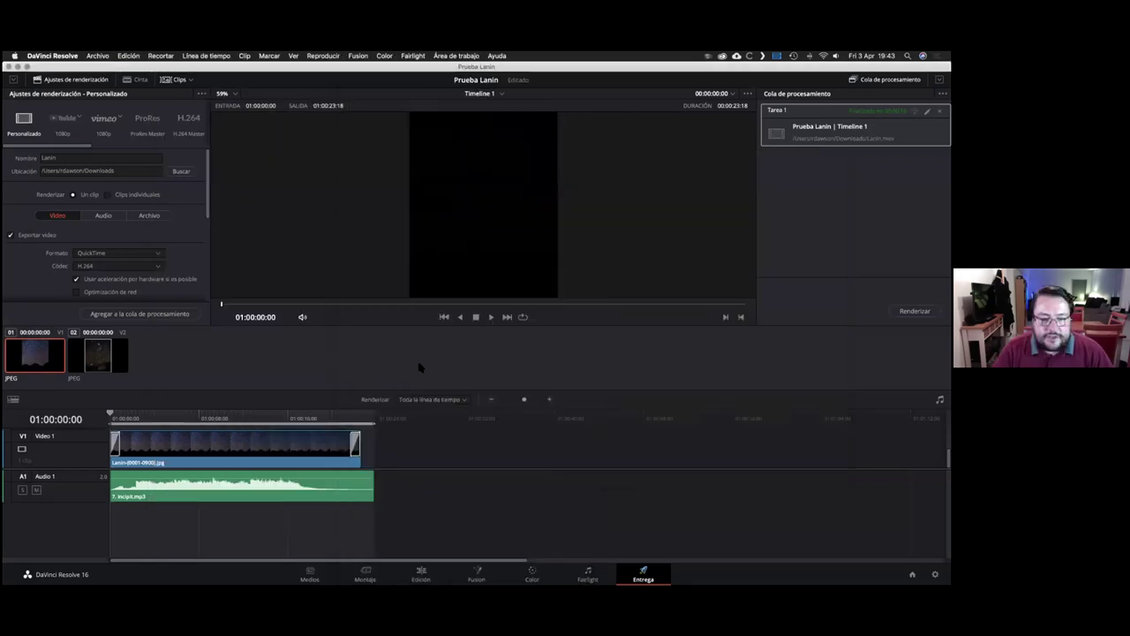
Step: Switch to Keynote and start the slideshow from the Edición en DaVinci Resolve slide
key(super+Tab)
key(super+Tab)
key(super+Tab)
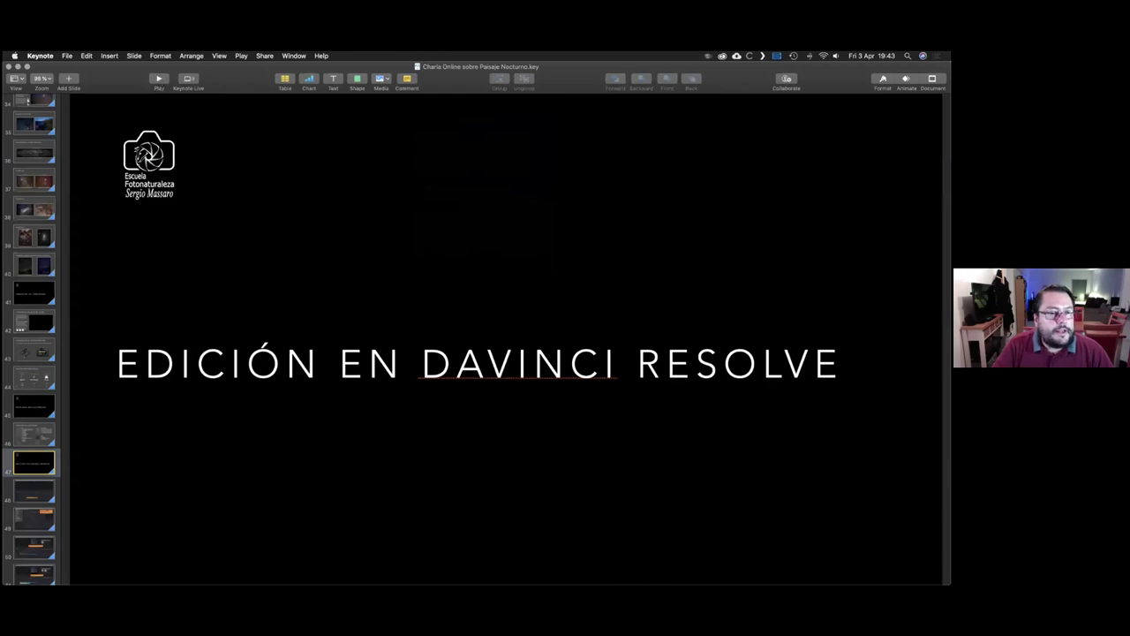
key(alt+super+p)
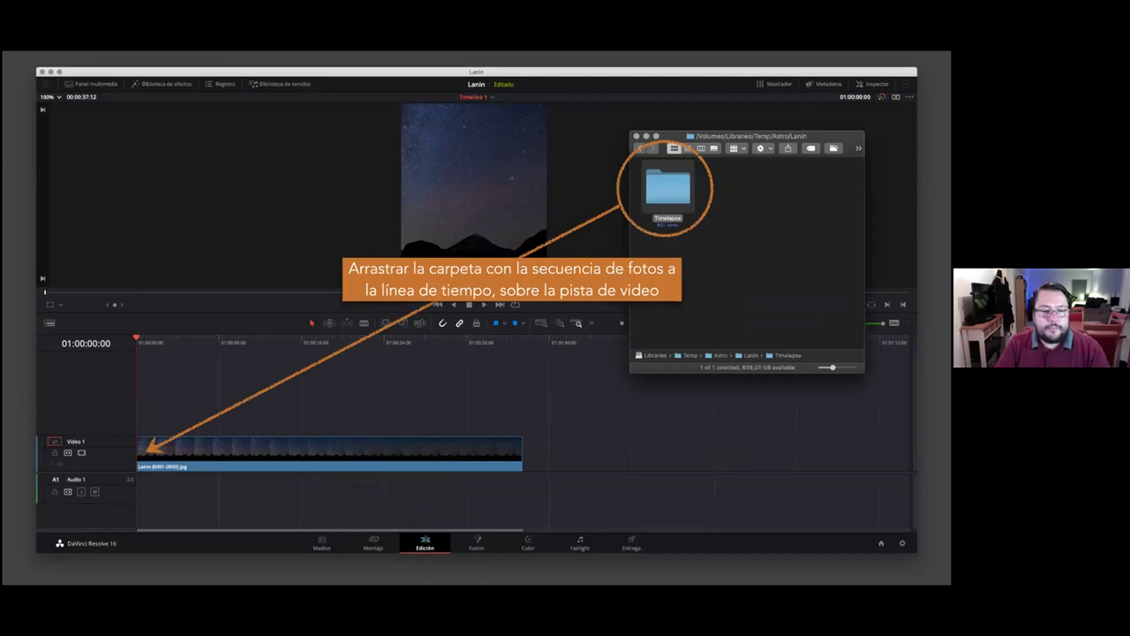
key(Right)
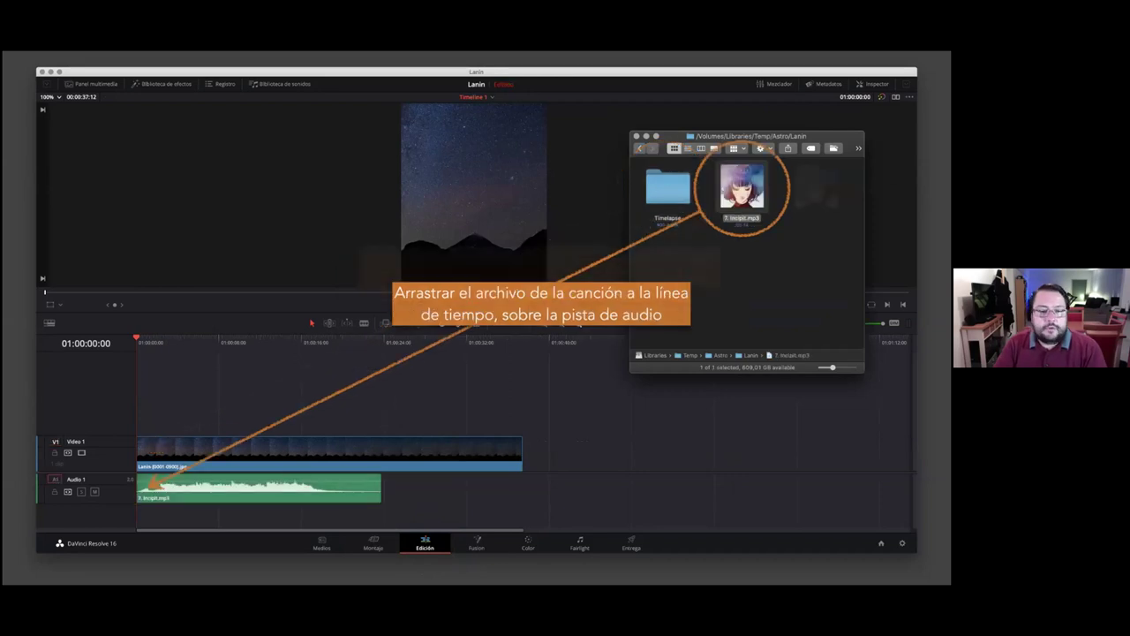
key(Right)
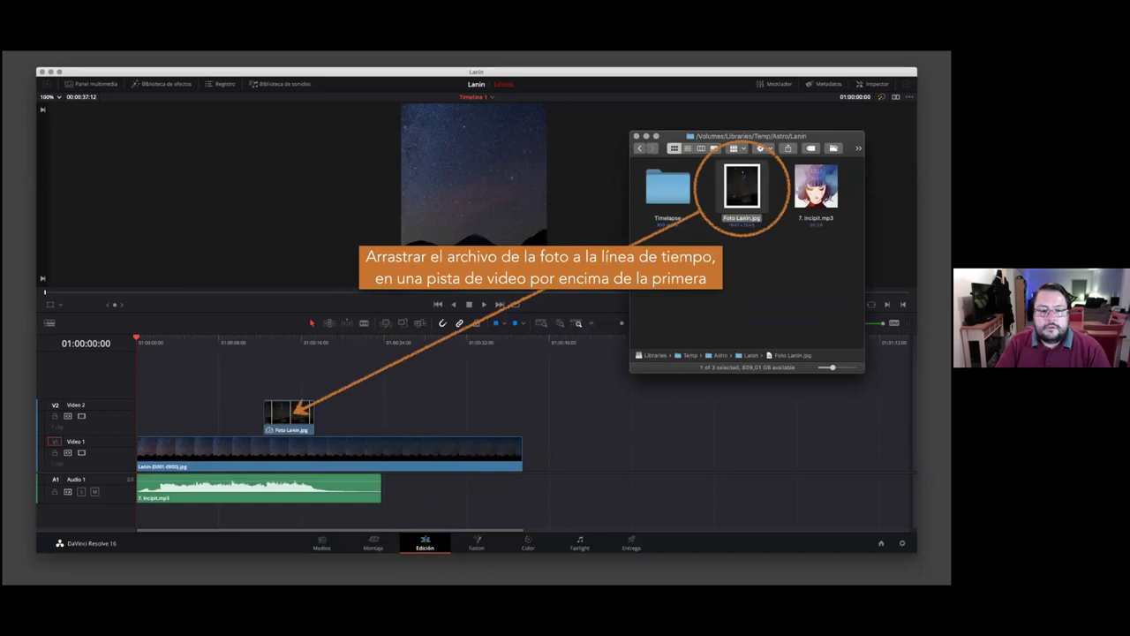
key(Right)
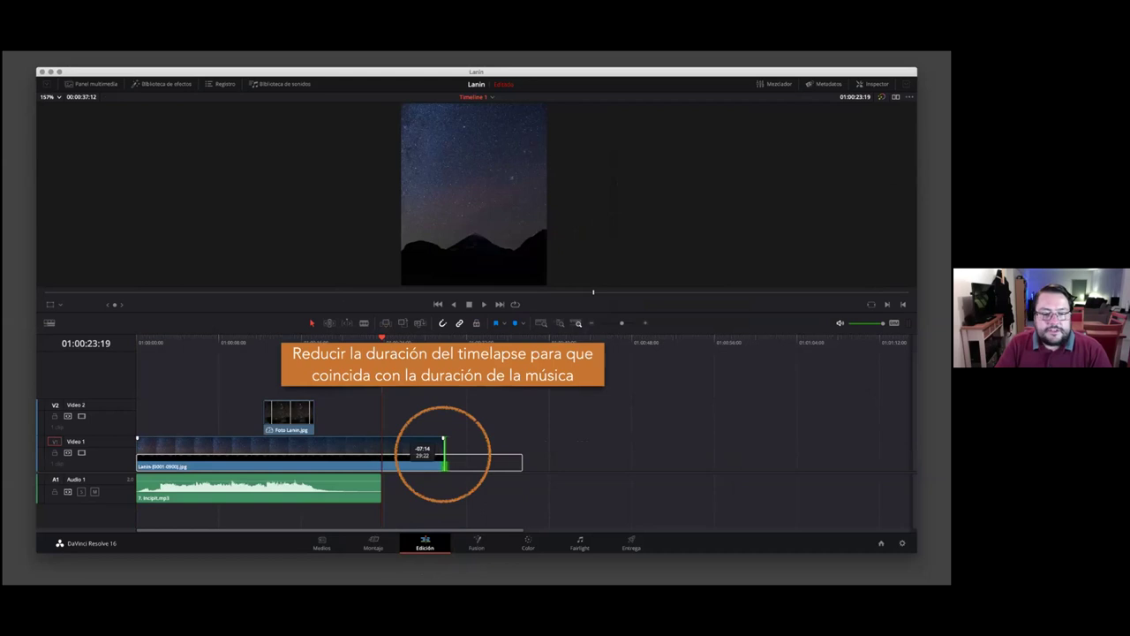
key(Right)
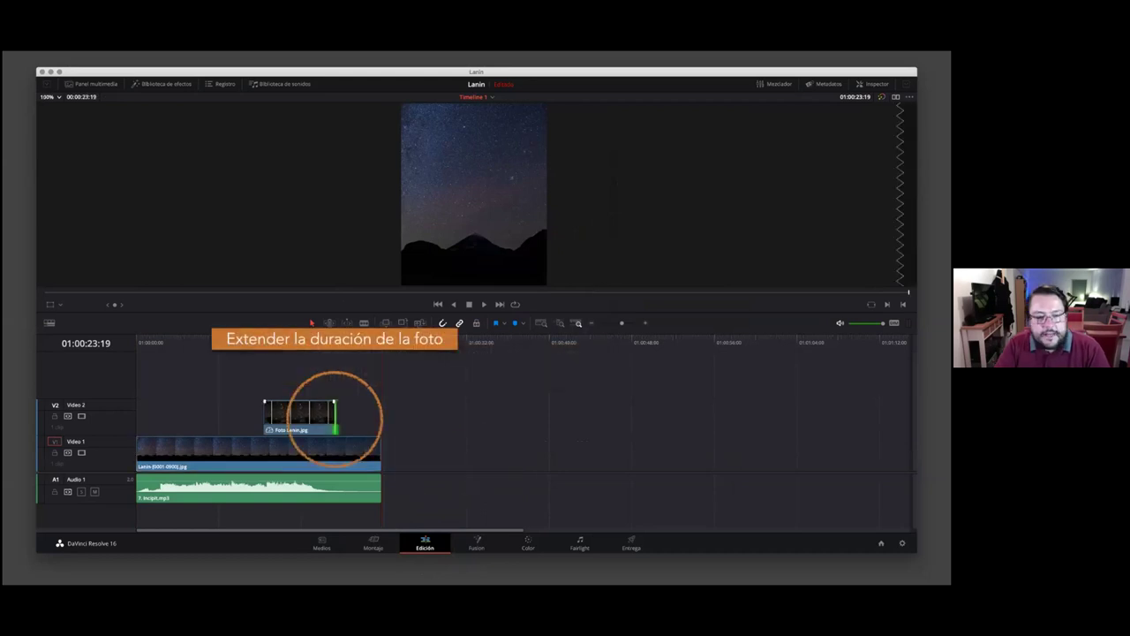
key(Right)
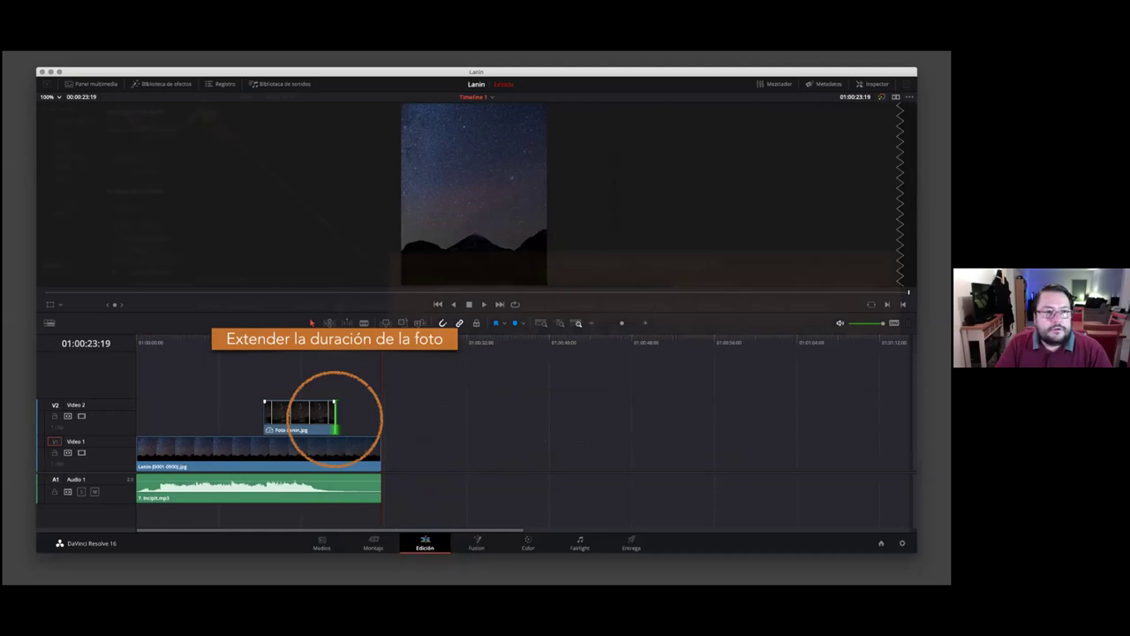
key(Right)
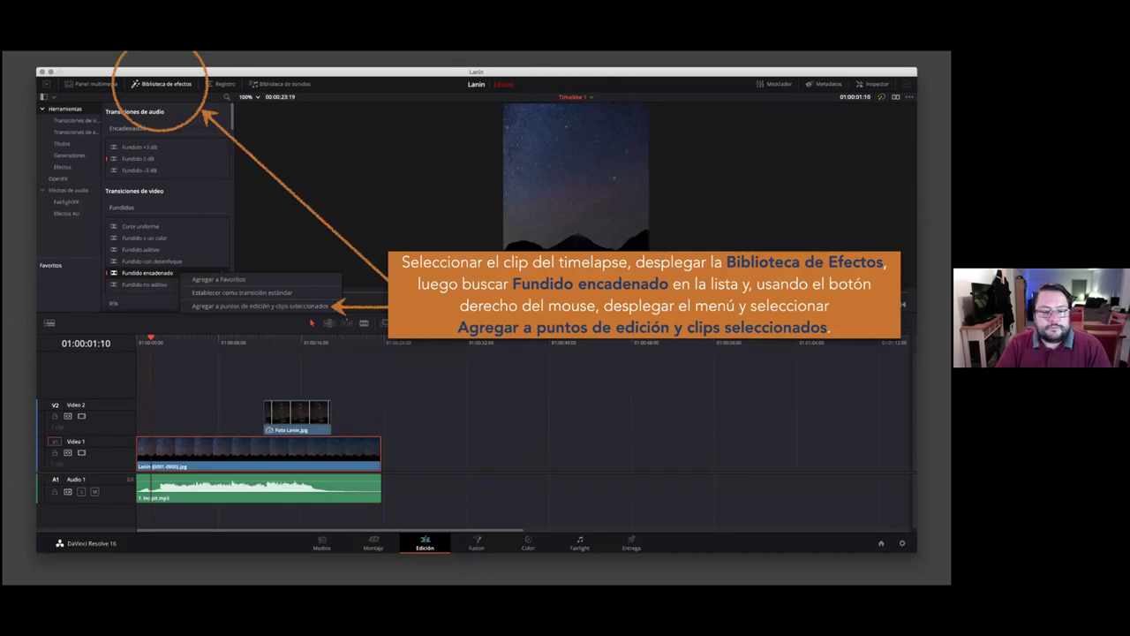
key(Right)
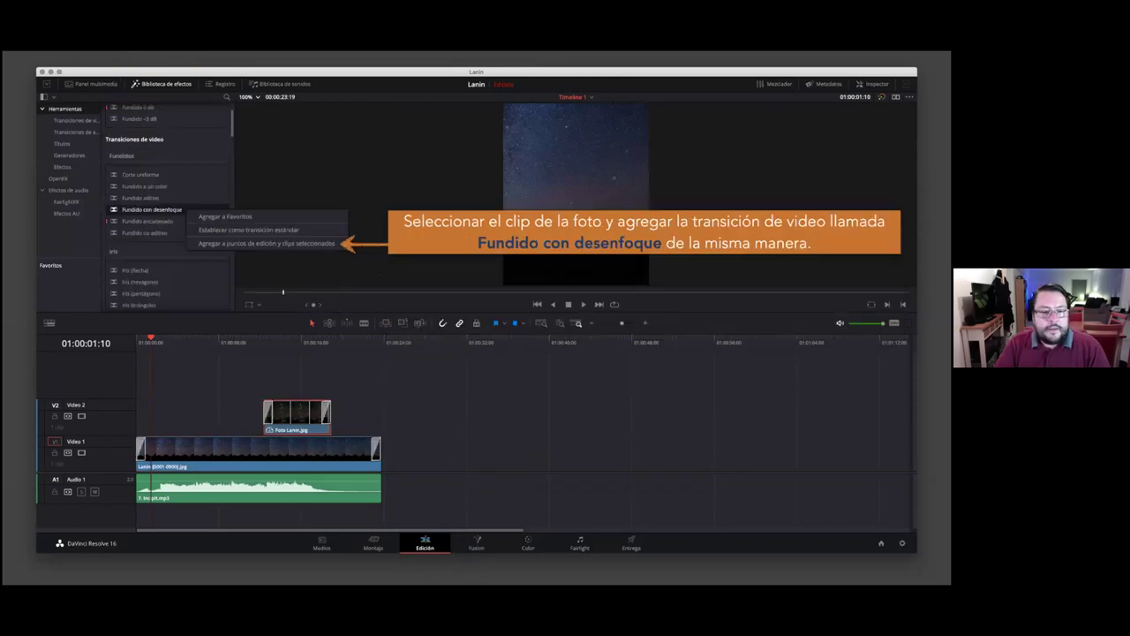
key(Right)
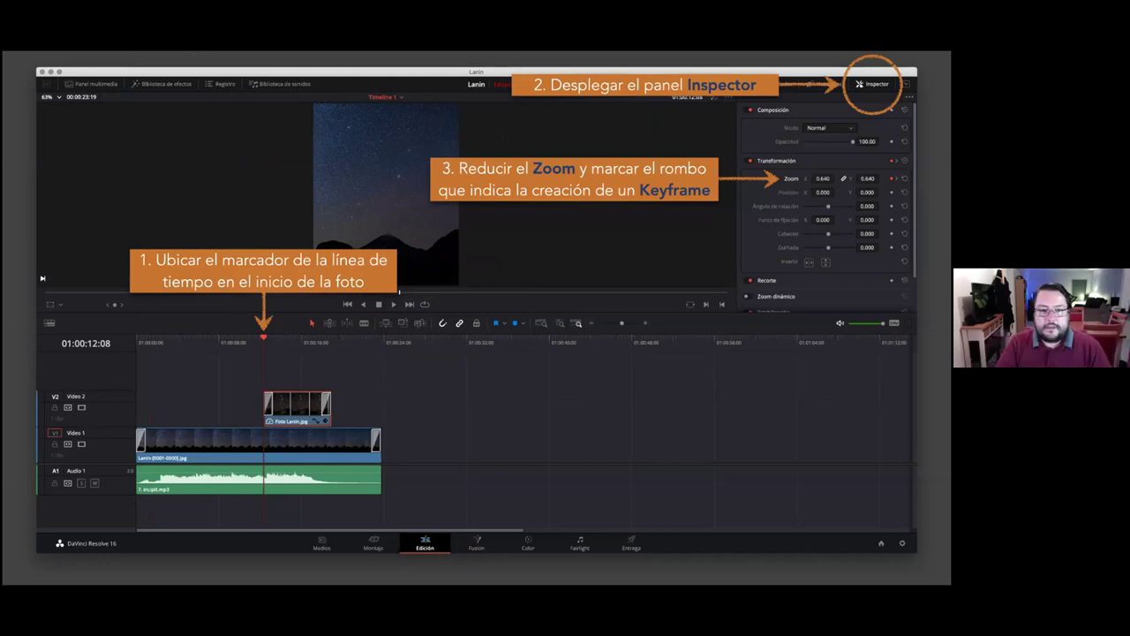
key(Right)
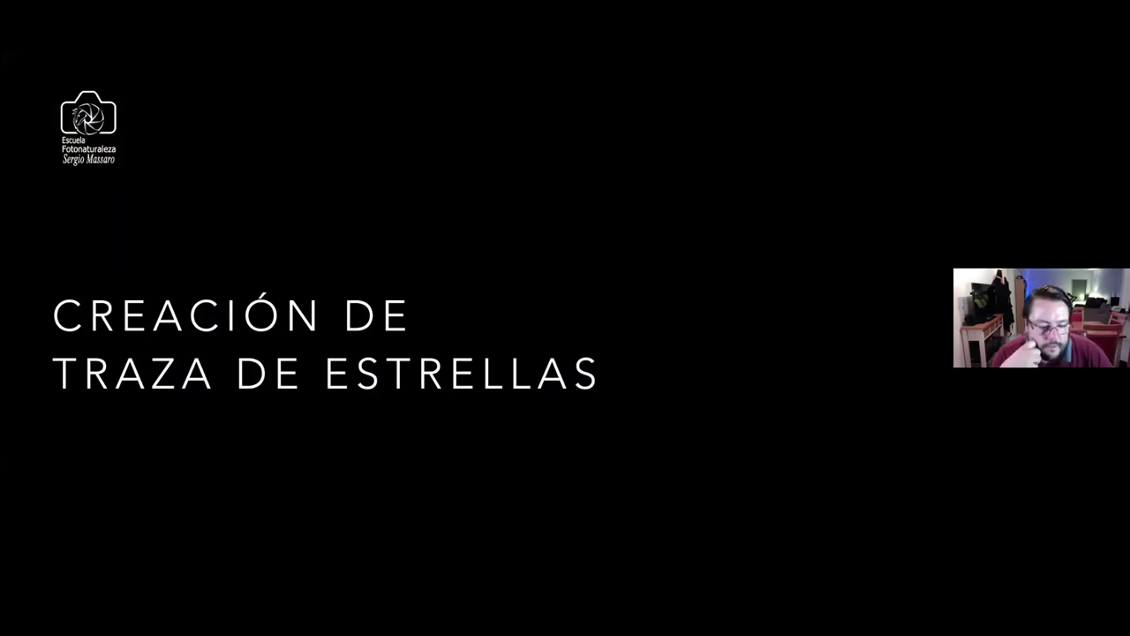
key(XF86AudioRaiseVolume)
key(XF86AudioRaiseVolume)
key(XF86AudioRaiseVolume)
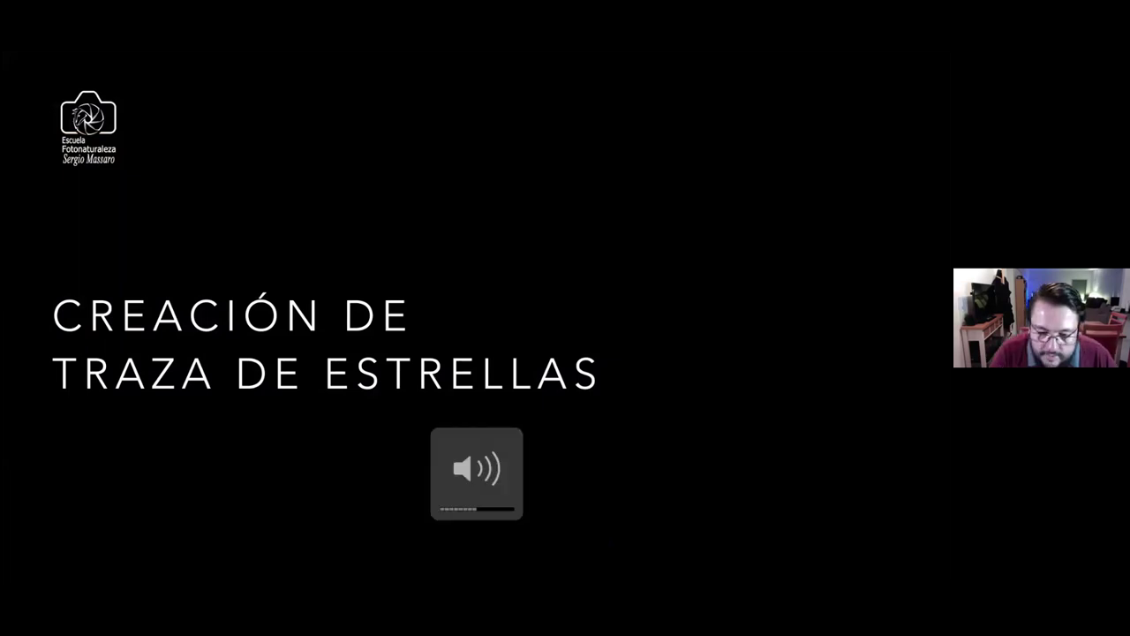